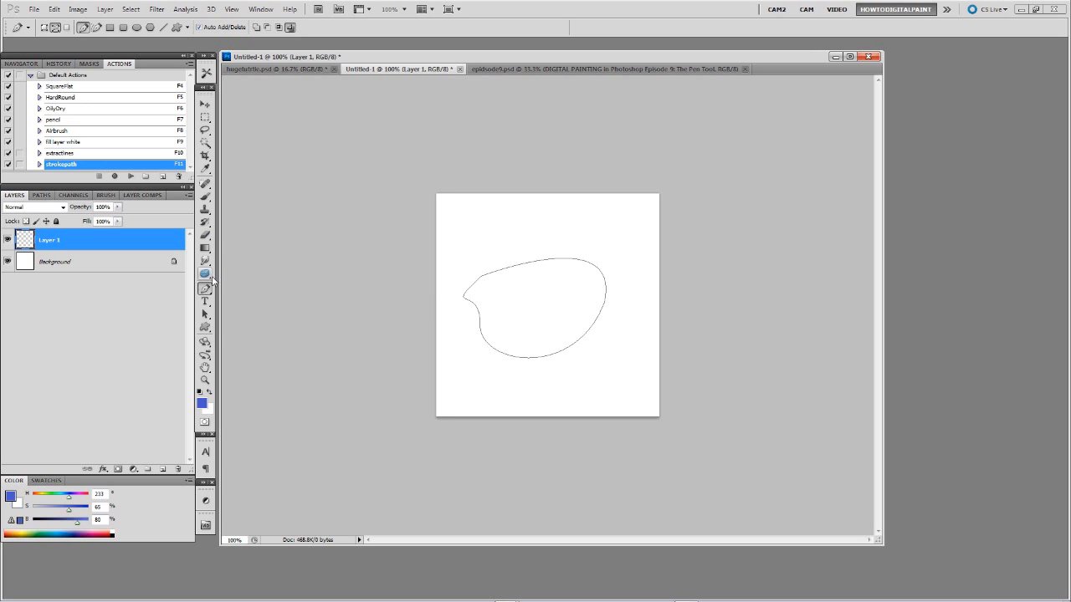
# Select the whole path with the Path Selection tool and move it slightly upward on the canvas.
pyautogui.click(205, 289)
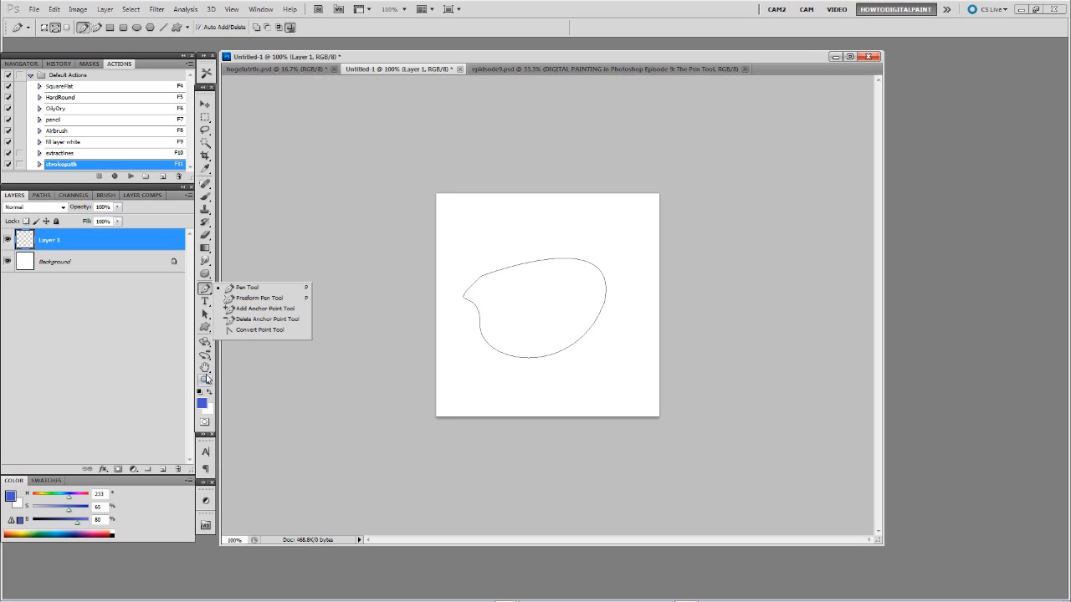
pyautogui.click(205, 327)
pyautogui.click(205, 316)
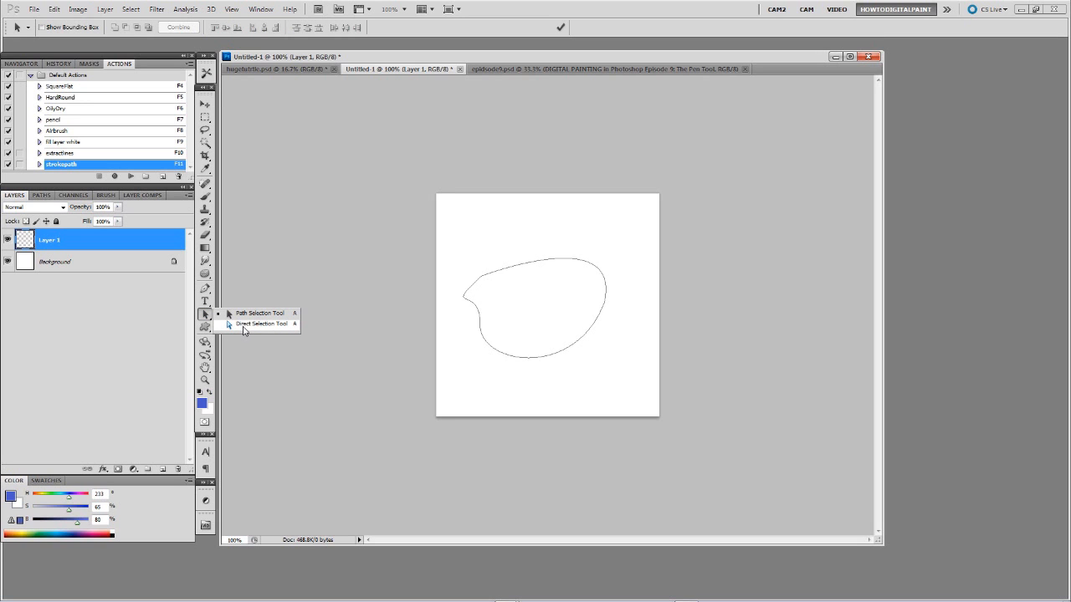
pyautogui.click(243, 324)
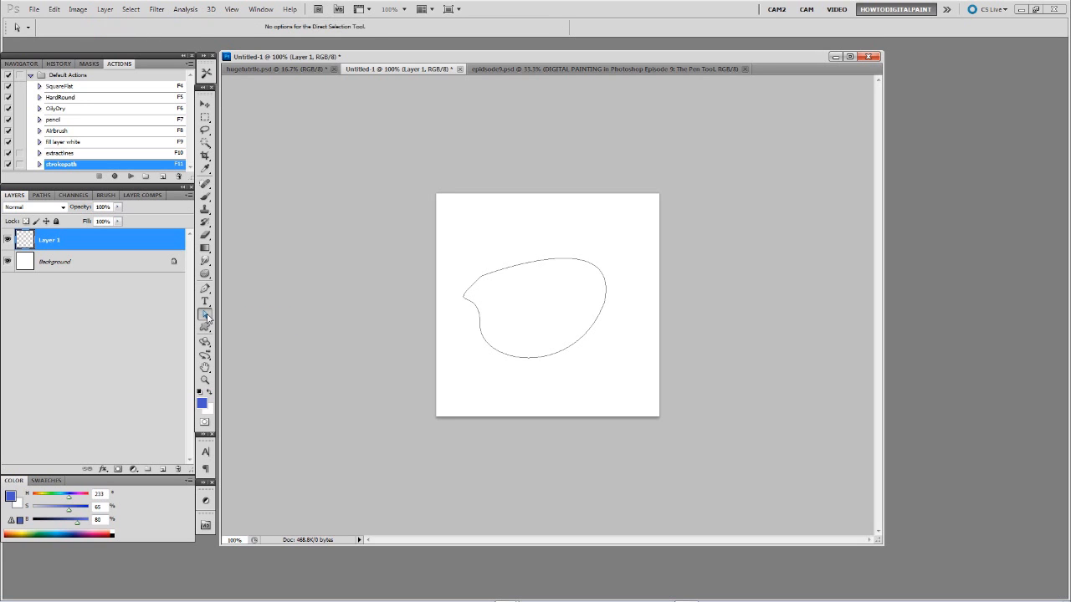
pyautogui.click(506, 271)
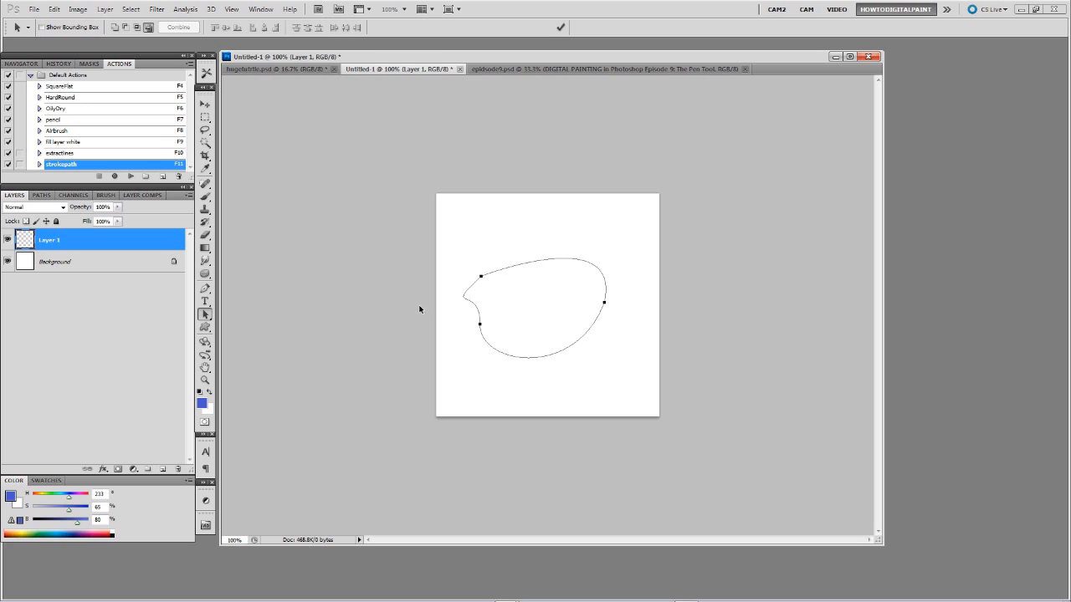
pyautogui.moveTo(513, 268); pyautogui.dragTo(511, 249)
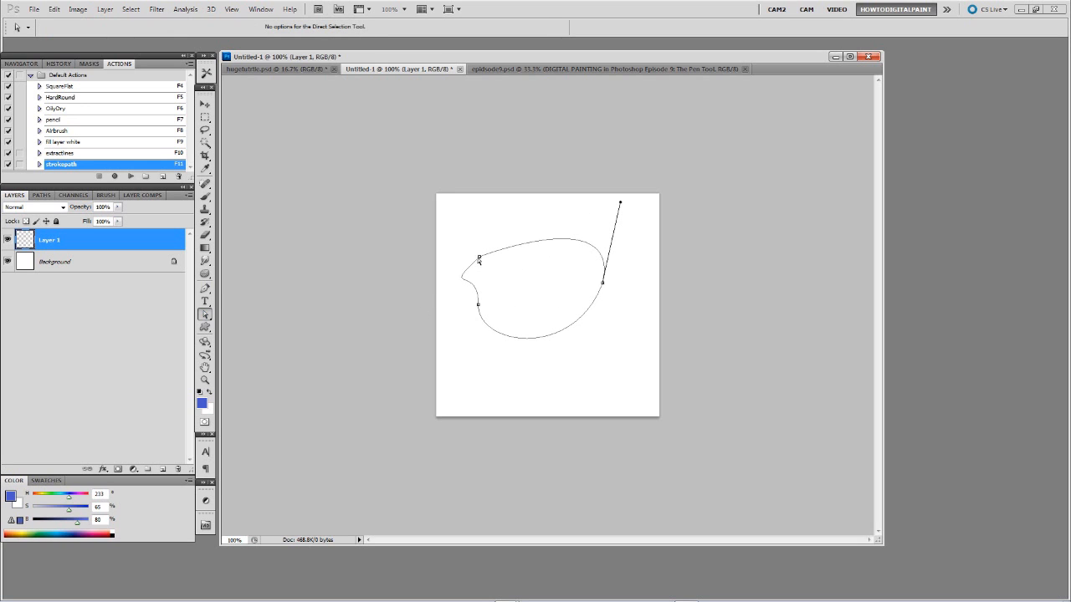
# Reshape the path's curves by pulling the direction handles of its upper-left and right anchor points outward, then deselect the path.
pyautogui.click(479, 258)
pyautogui.moveTo(480, 271); pyautogui.dragTo(426, 308)
pyautogui.moveTo(620, 204); pyautogui.dragTo(642, 199)
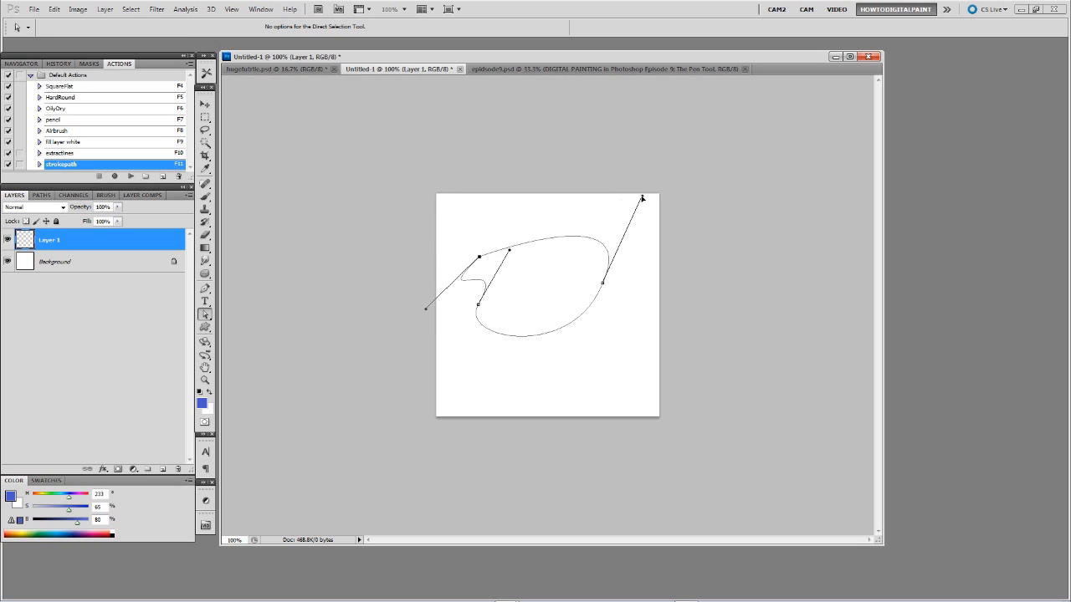
pyautogui.click(685, 244)
# Define the work path as a custom shape, keeping the suggested name.
pyautogui.click(44, 196)
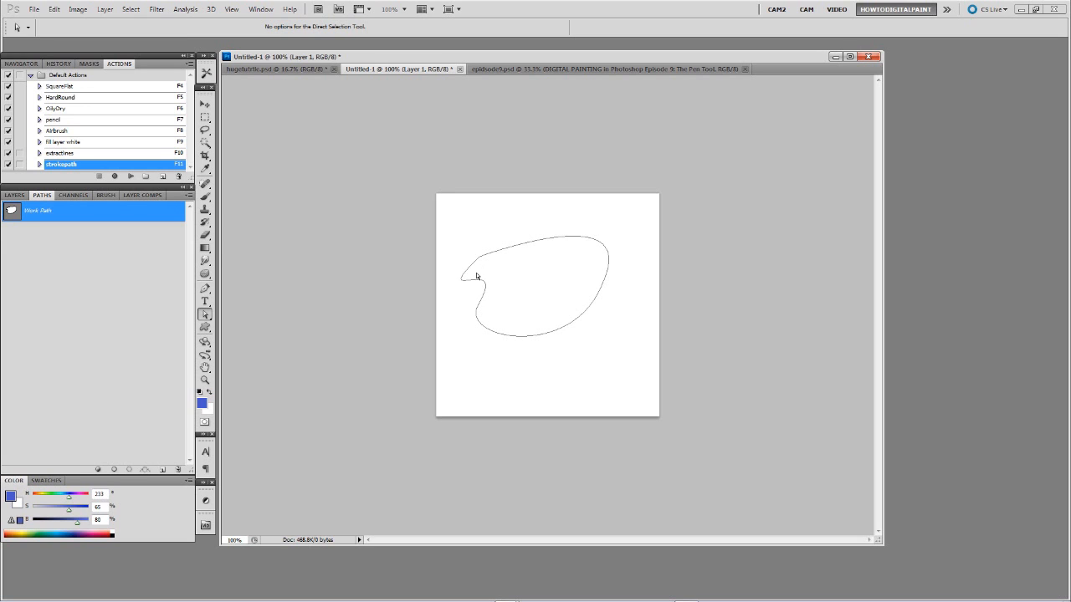
pyautogui.click(14, 195)
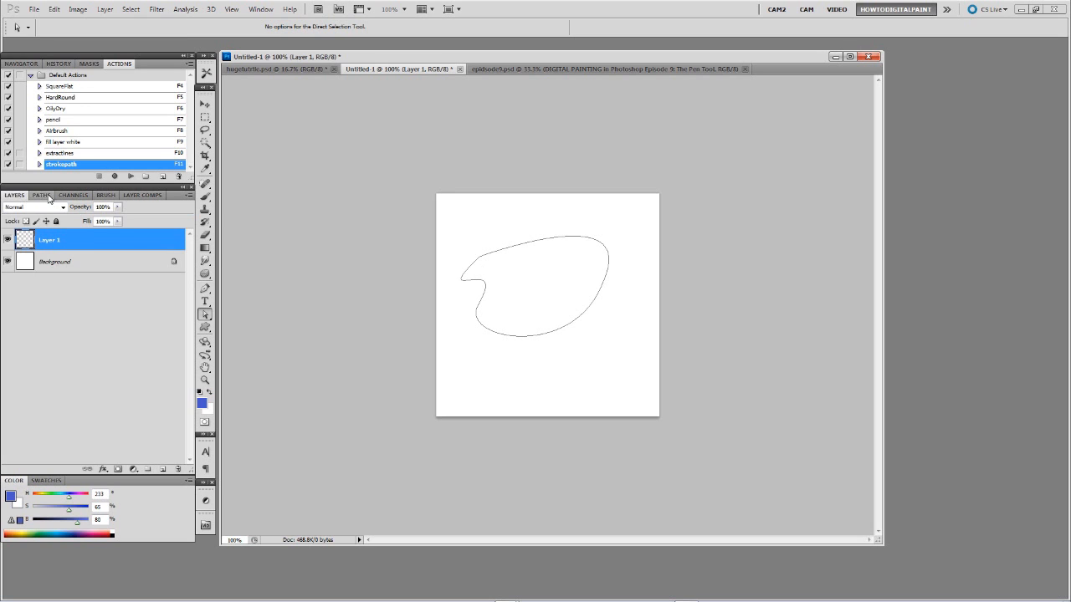
pyautogui.click(42, 195)
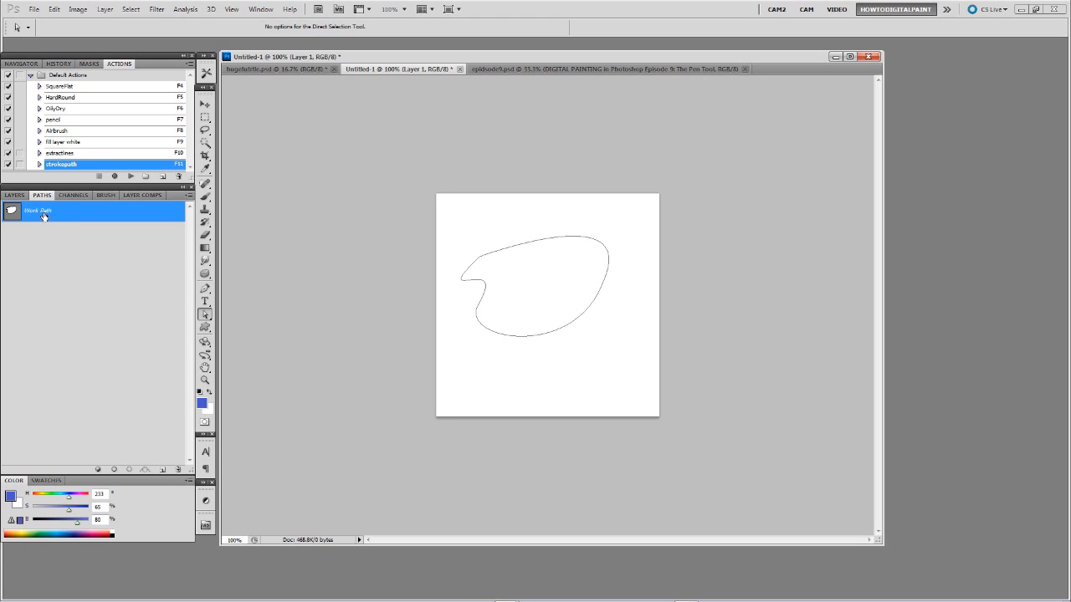
pyautogui.click(53, 8)
pyautogui.click(251, 267)
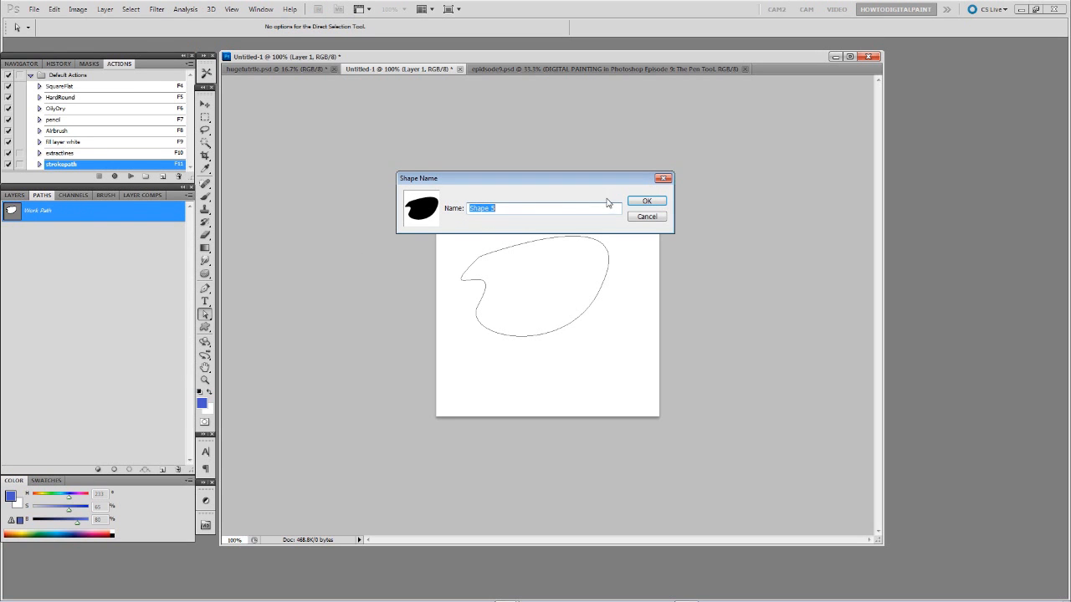
pyautogui.click(646, 201)
# Load the work path as a selection and fill it with the blue foreground color on Layer 1.
pyautogui.click(15, 195)
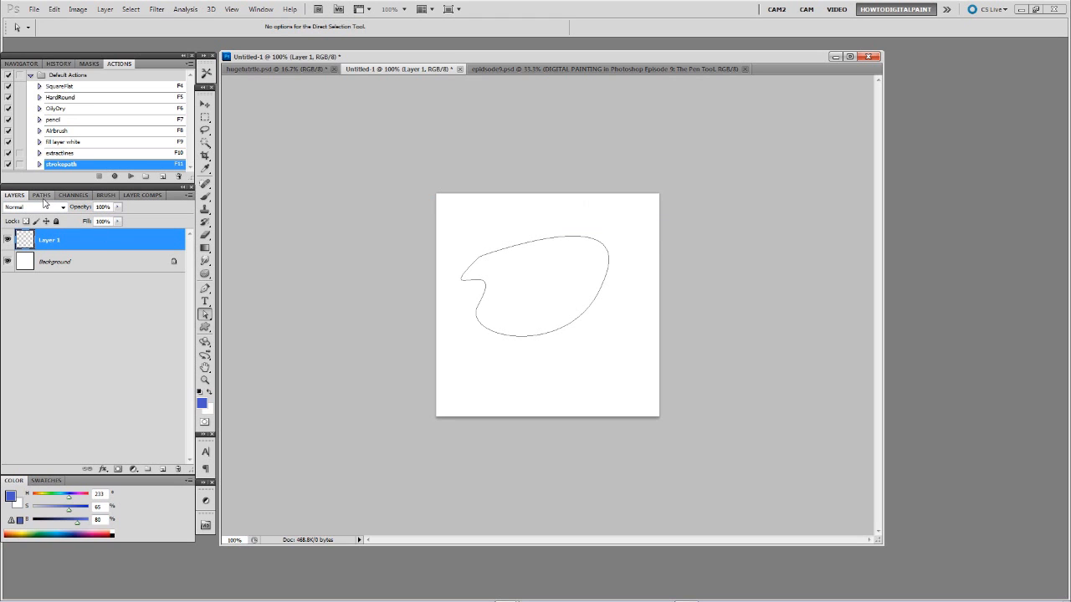
pyautogui.click(42, 196)
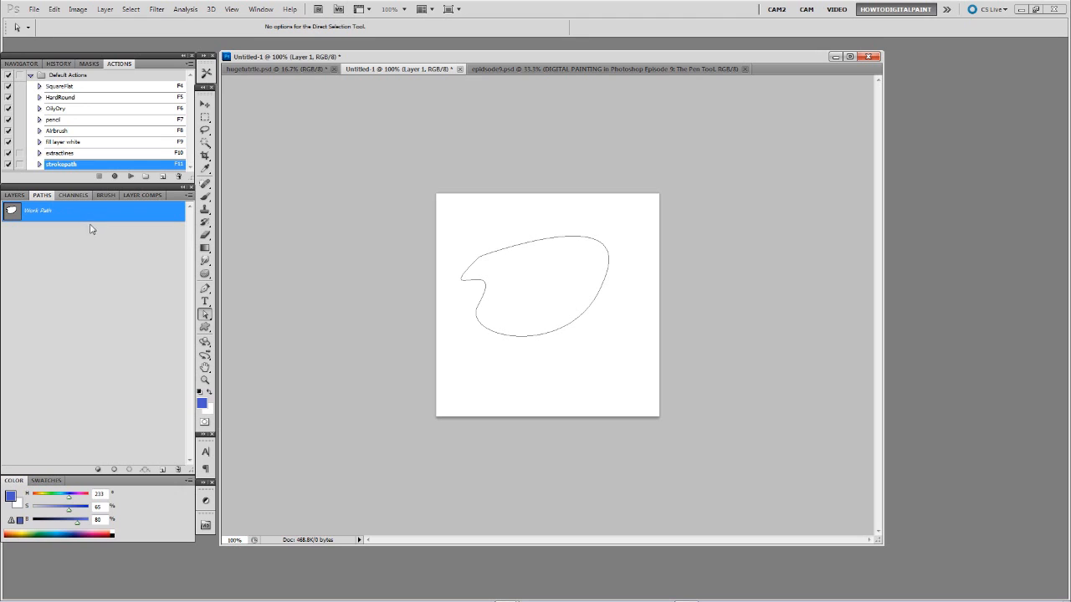
pyautogui.click(16, 196)
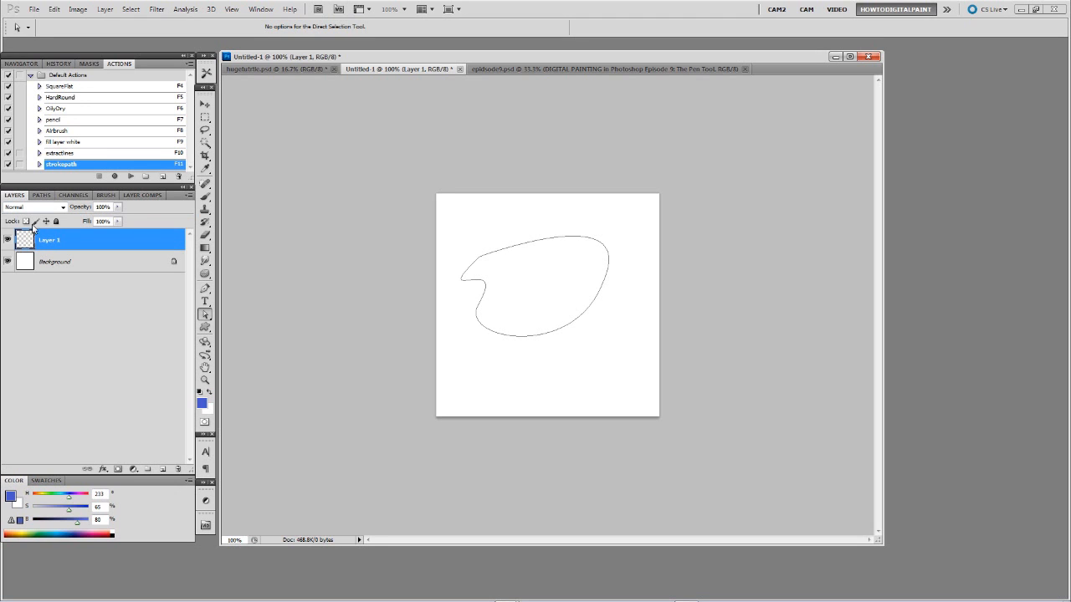
pyautogui.click(37, 197)
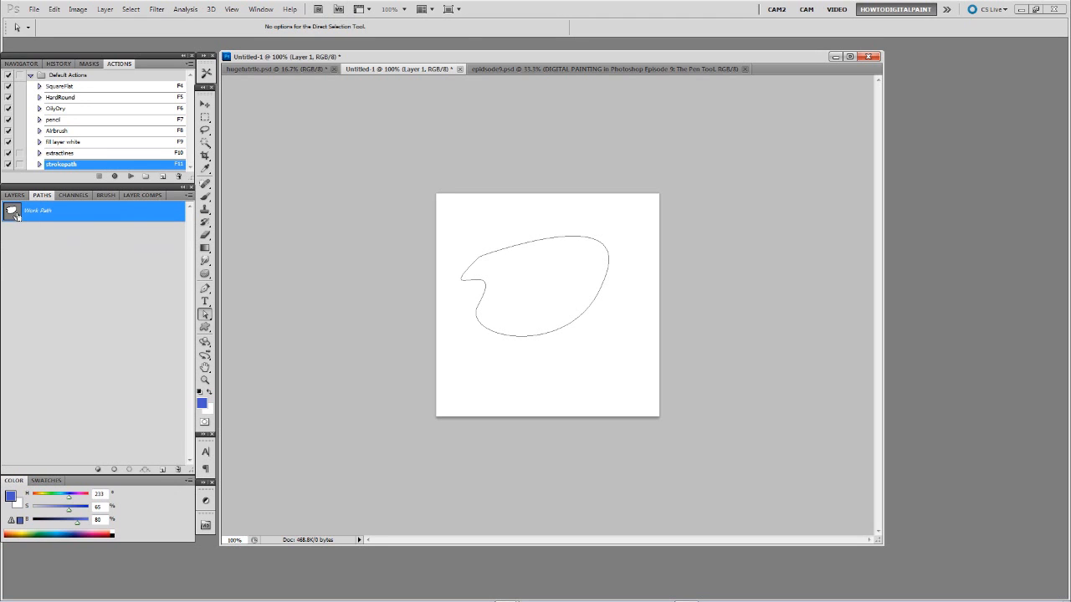
pyautogui.keyDown('ctrl'); pyautogui.click(14, 215); pyautogui.keyUp('ctrl')
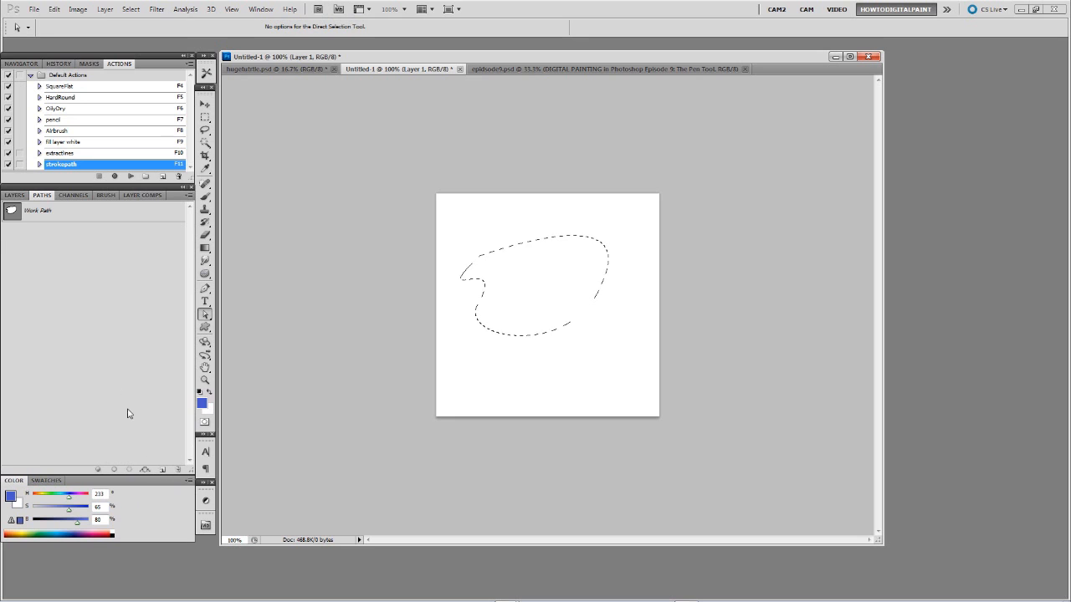
pyautogui.click(15, 195)
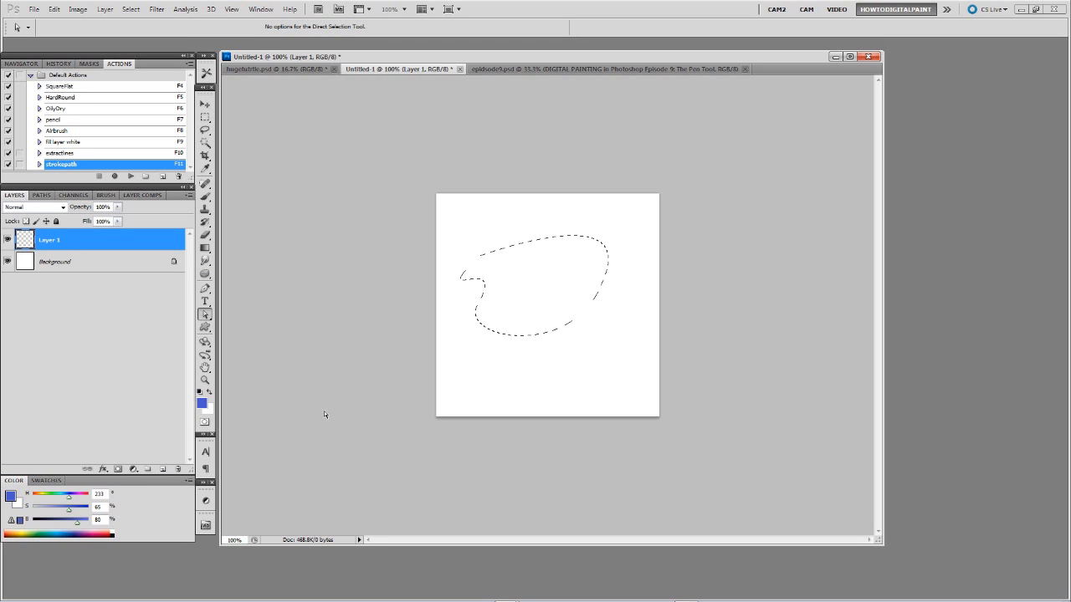
pyautogui.hotkey('alt', 'BackSpace')
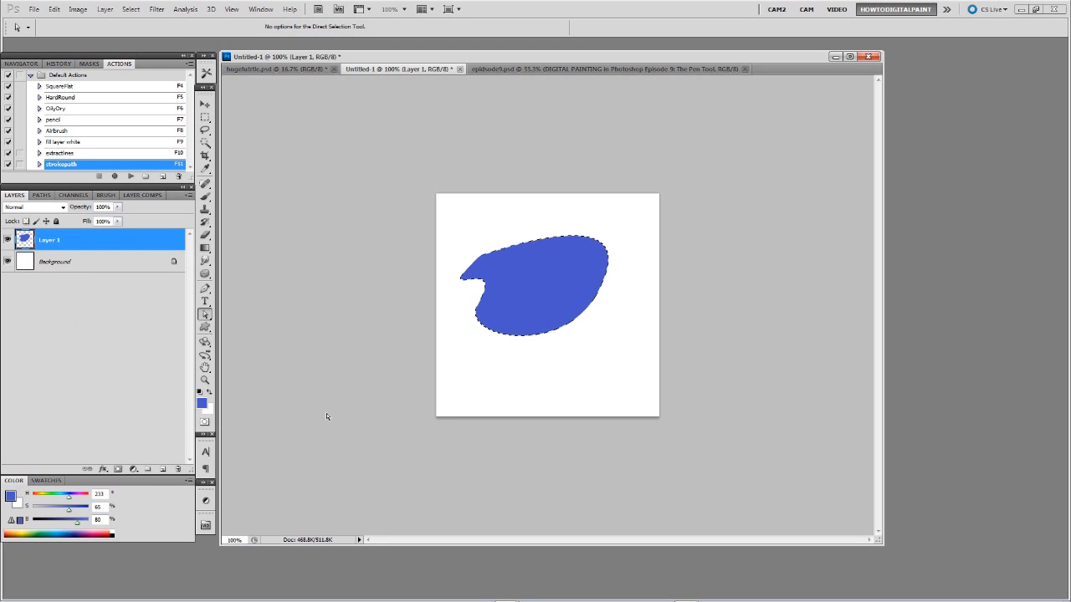
# Deselect and move the blue filled shape slightly down and to the right.
pyautogui.hotkey('ctrl', 'd')
pyautogui.press('v')
pyautogui.moveTo(528, 291); pyautogui.dragTo(539, 315)
# Display the work path over the blue fill, then replace the filled layer with a new empty layer.
pyautogui.click(39, 195)
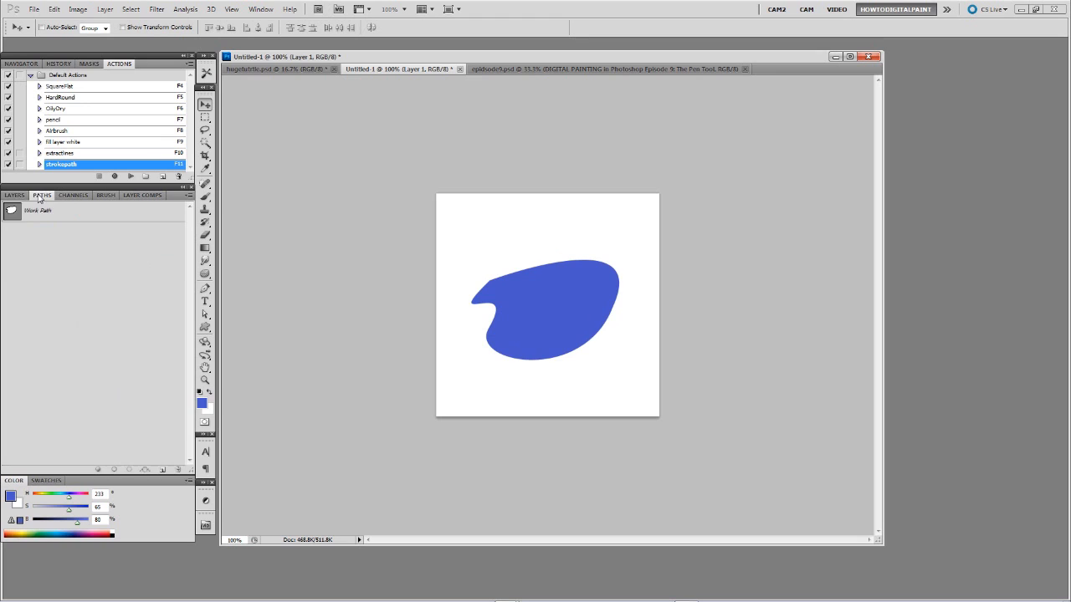
pyautogui.click(14, 195)
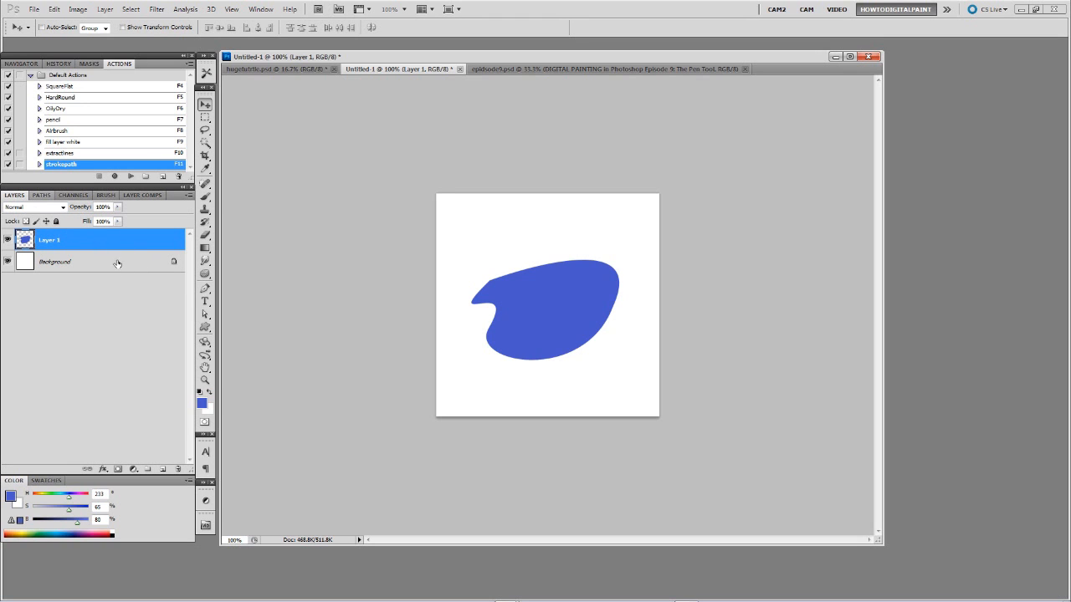
pyautogui.click(41, 195)
pyautogui.click(32, 216)
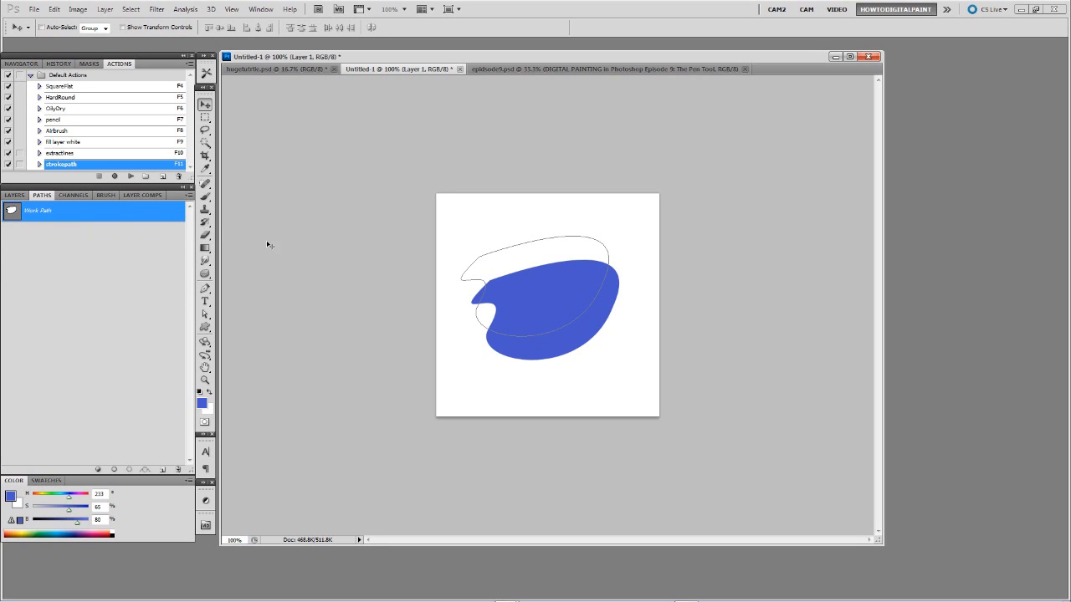
pyautogui.click(15, 196)
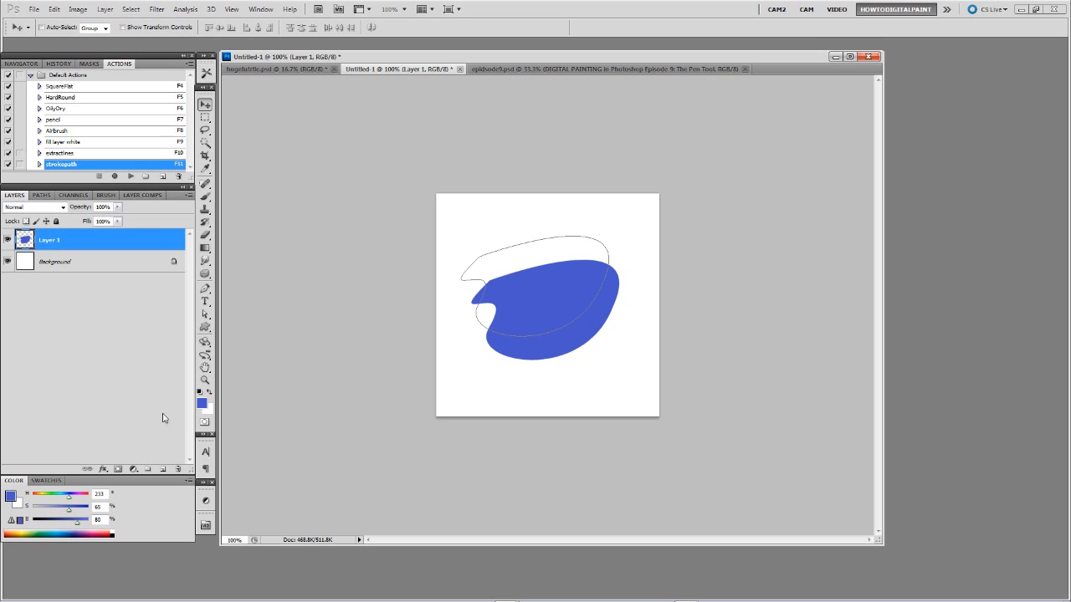
pyautogui.click(177, 469)
pyautogui.click(163, 469)
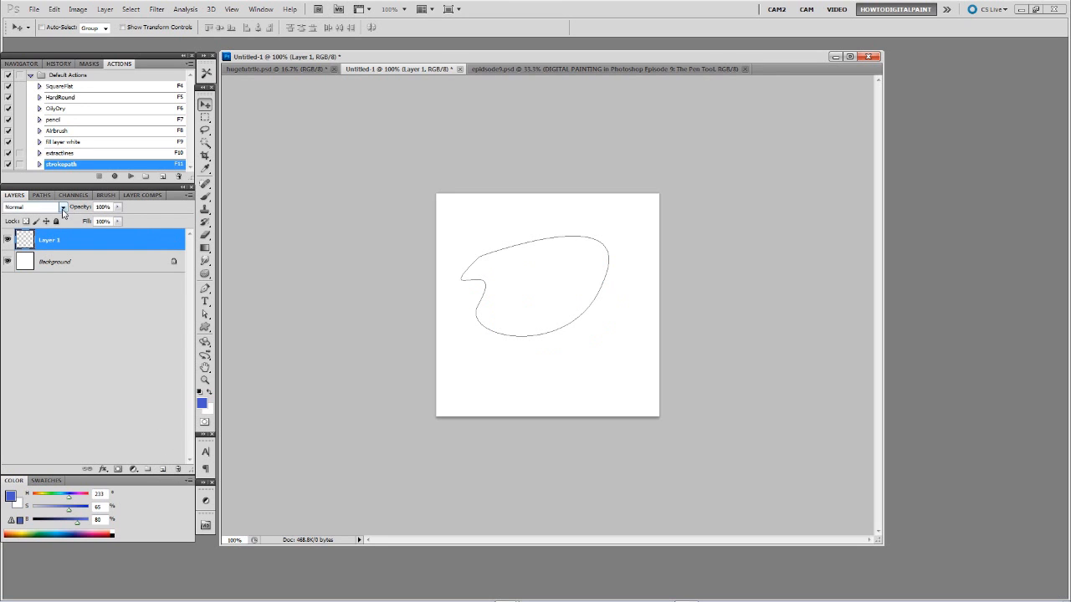
# Add anchor points along the lower, upper-left and right edges of the work path.
pyautogui.moveTo(205, 288); pyautogui.dragTo(251, 310)
pyautogui.click(553, 331)
pyautogui.click(492, 332)
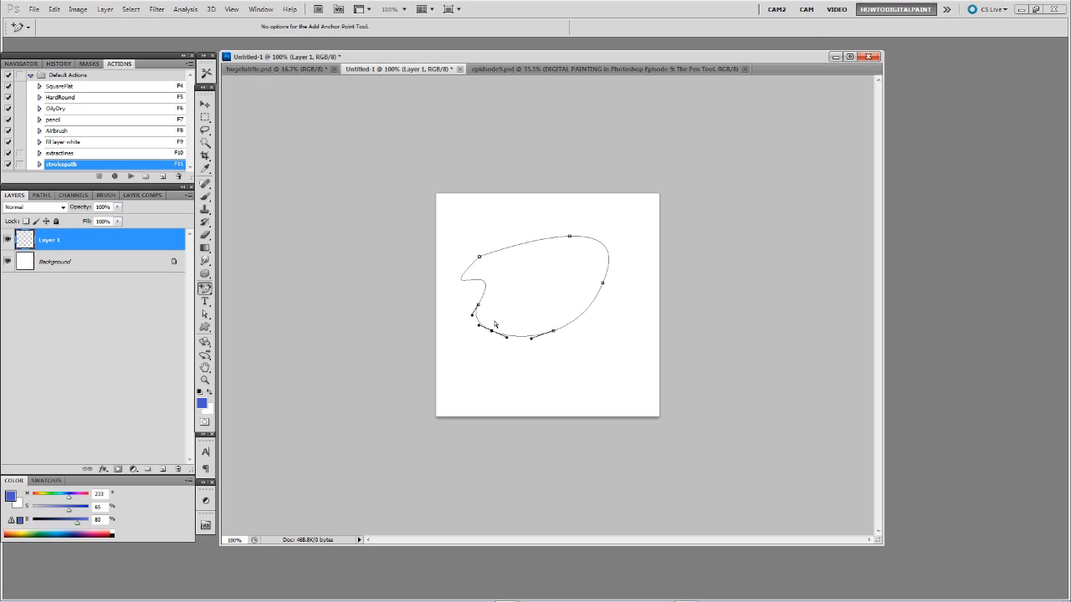
pyautogui.click(509, 248)
pyautogui.click(608, 260)
# Move the upper and left anchor points of the path outward to reshape its outline.
pyautogui.press('a')
pyautogui.moveTo(570, 238); pyautogui.dragTo(558, 206)
pyautogui.moveTo(509, 248); pyautogui.dragTo(477, 236)
pyautogui.moveTo(479, 308); pyautogui.dragTo(459, 304)
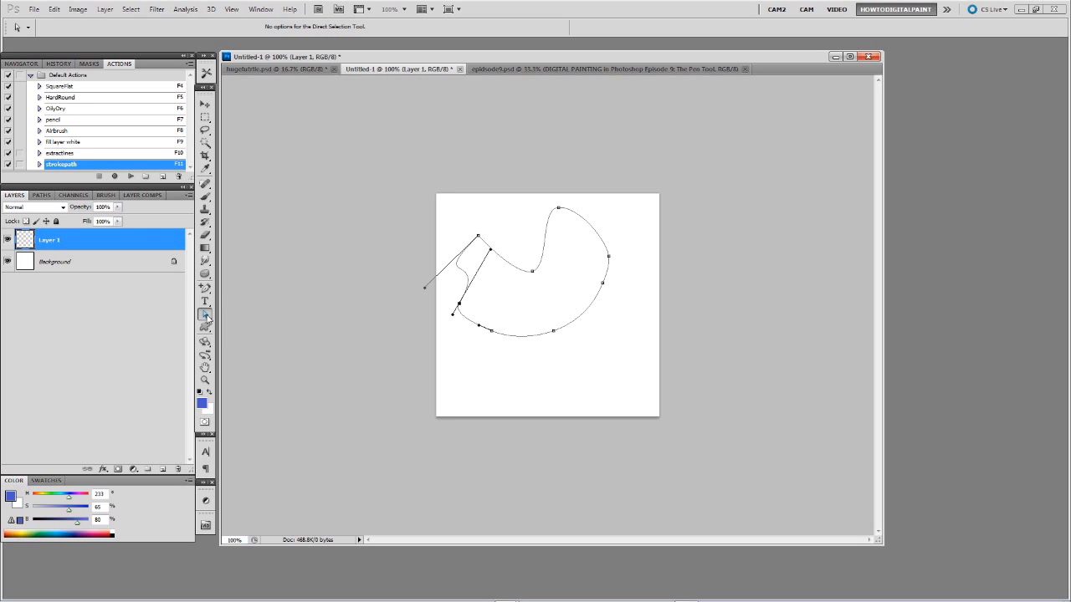
# Delete the path's topmost anchor point and use Convert Point to reshape the two right-hand anchors into a pointed bulge.
pyautogui.click(559, 208)
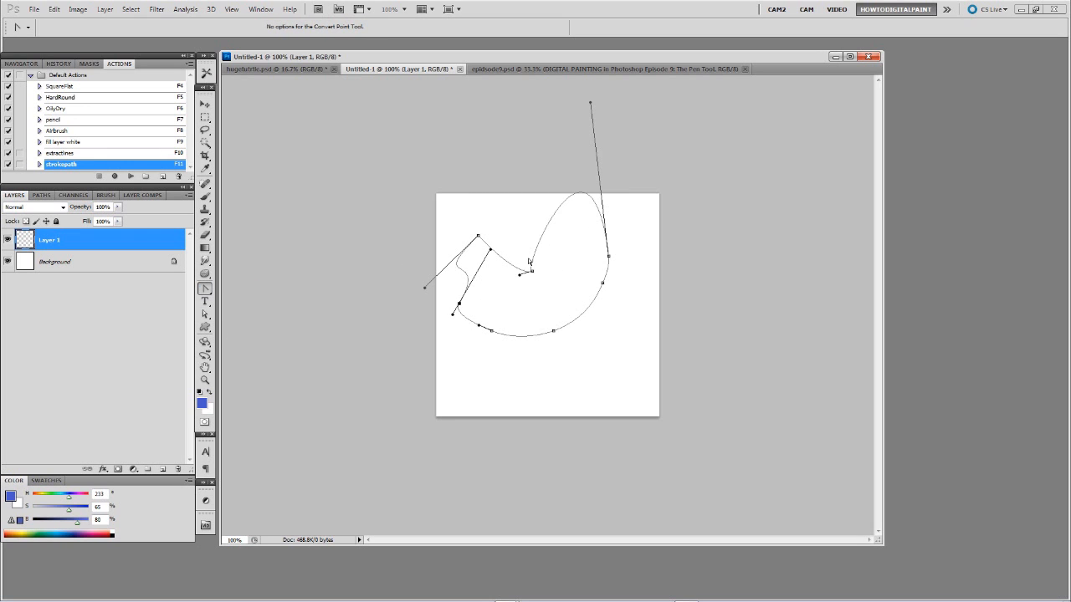
pyautogui.click(609, 257)
pyautogui.moveTo(609, 257); pyautogui.dragTo(645, 282)
pyautogui.click(645, 292)
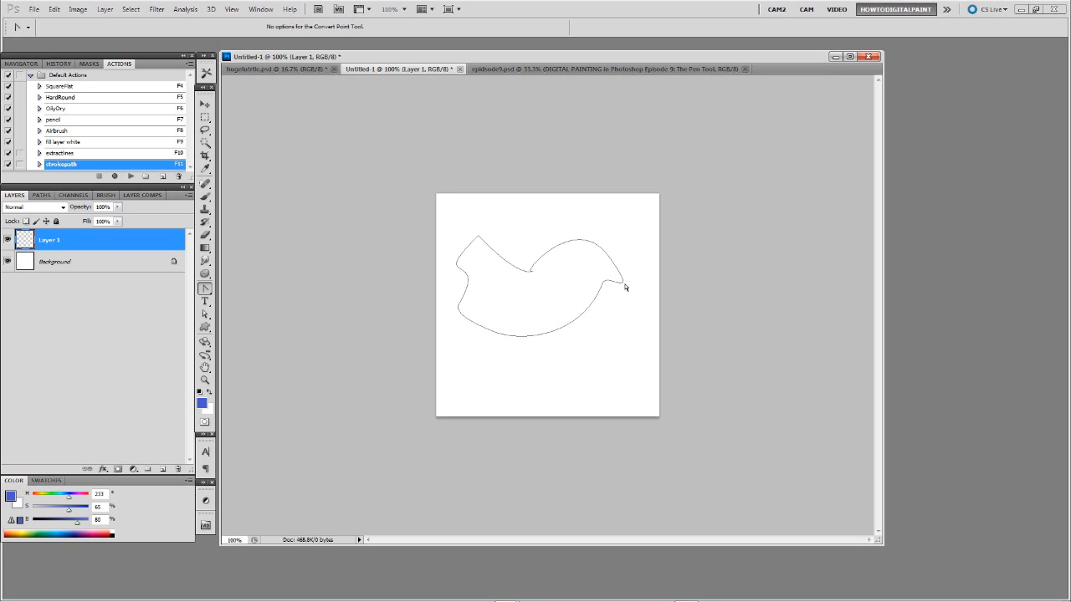
pyautogui.click(603, 283)
pyautogui.moveTo(642, 306)
pyautogui.mouseDown()
pyautogui.moveTo(648, 242)
pyautogui.moveTo(636, 316)
pyautogui.moveTo(650, 248)
pyautogui.moveTo(643, 287)
pyautogui.mouseUp()
# Draw a closed freeform path overlapping the existing shape and add an anchor point on its upper-right edge.
pyautogui.moveTo(206, 291); pyautogui.dragTo(251, 301)
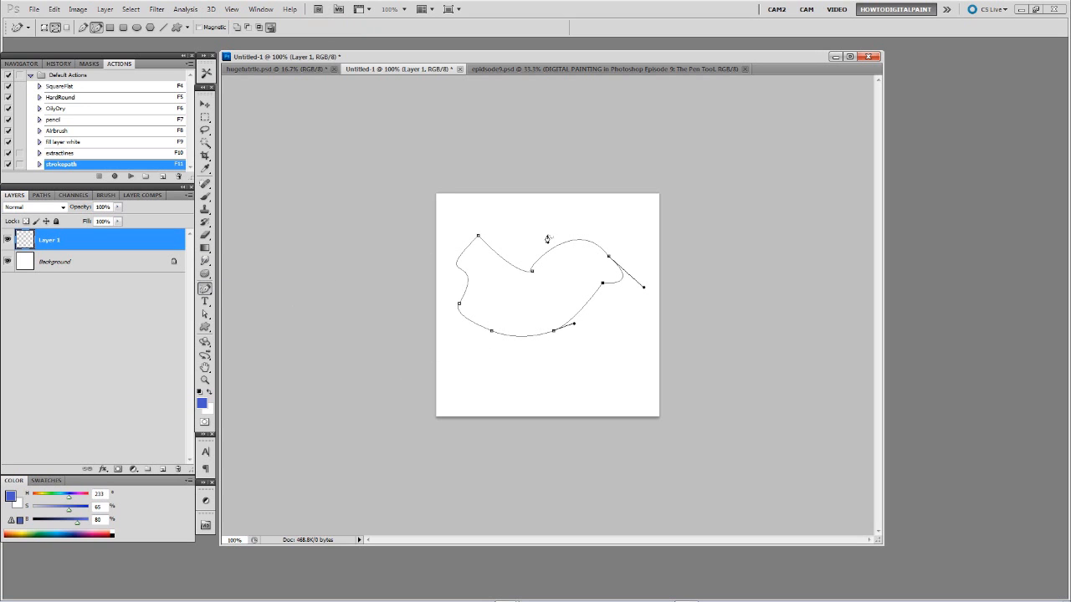
pyautogui.moveTo(562, 211); pyautogui.dragTo(562, 211)
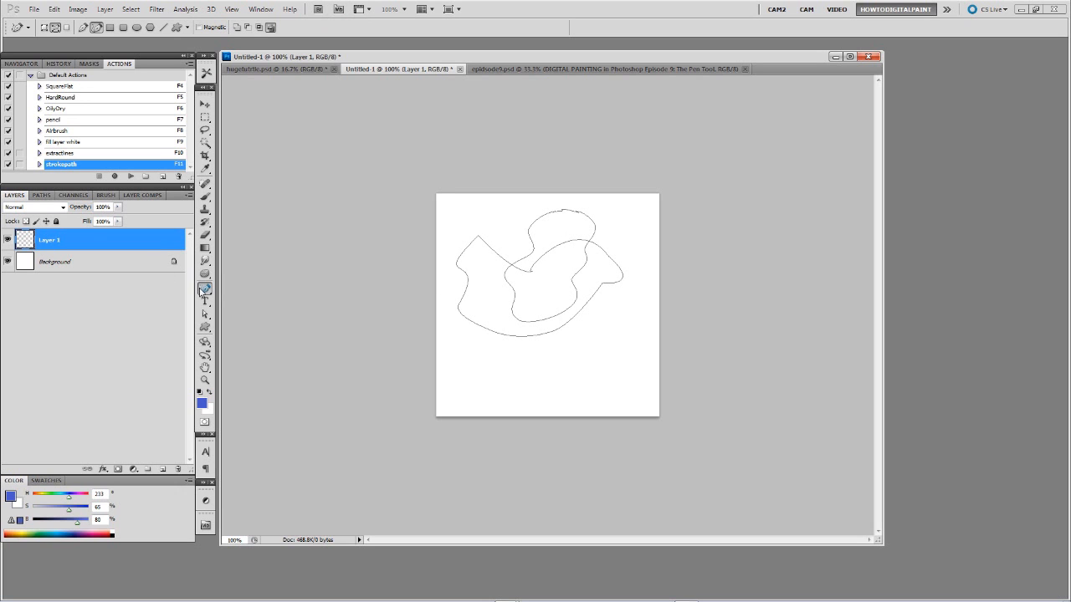
pyautogui.moveTo(205, 290); pyautogui.dragTo(242, 311)
pyautogui.click(595, 227)
# Pull the freeform path's upper and lower anchor points outward to form points at its sides and base, then deselect it.
pyautogui.press('a')
pyautogui.moveTo(529, 234); pyautogui.dragTo(622, 241)
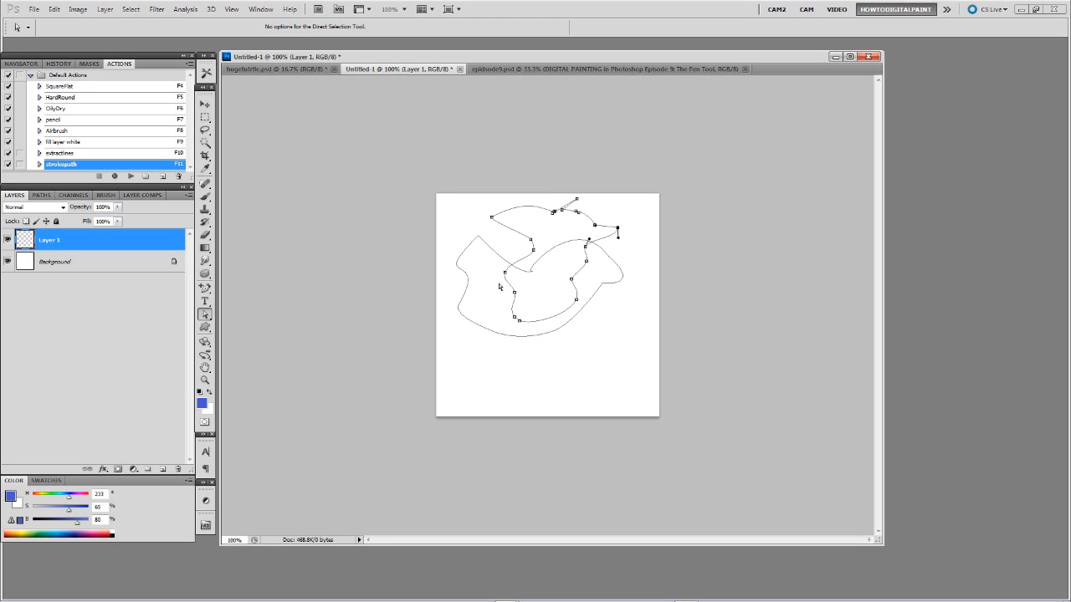
pyautogui.moveTo(515, 305); pyautogui.dragTo(536, 372)
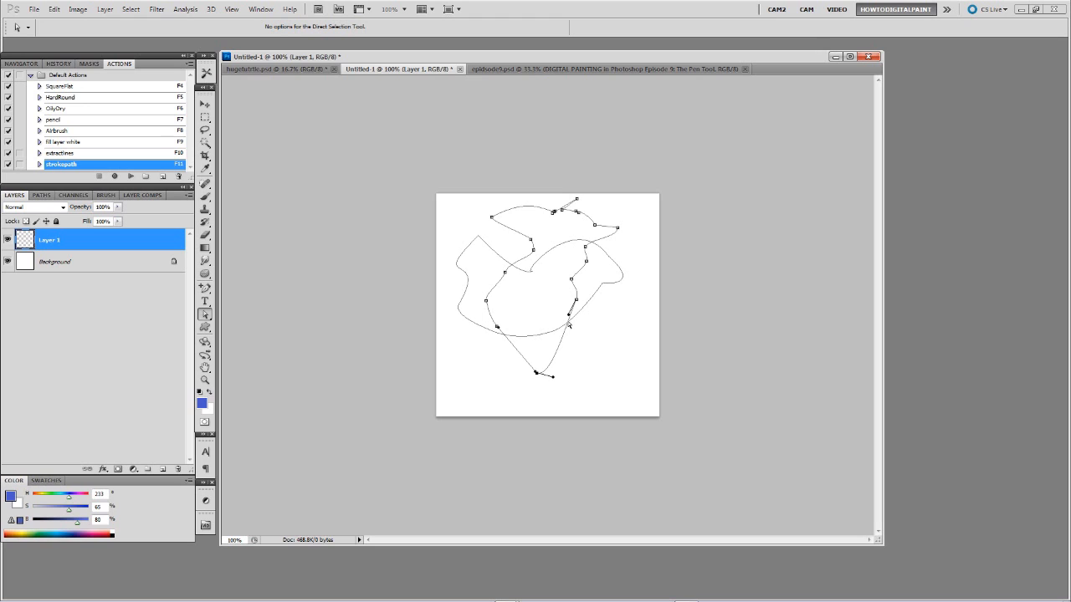
pyautogui.click(457, 361)
# Delete the work path and confirm its removal.
pyautogui.click(41, 195)
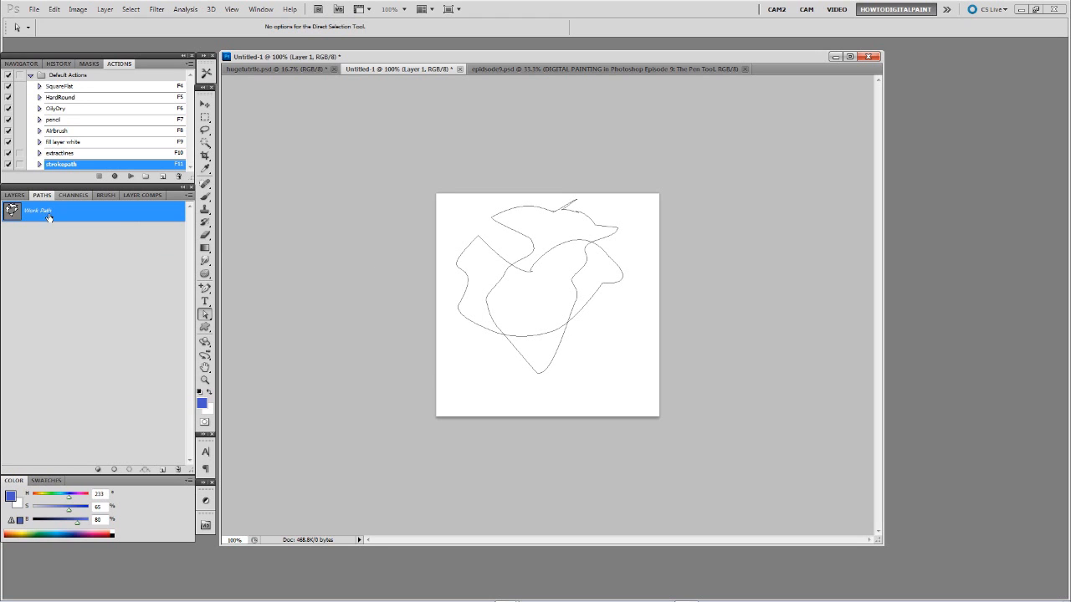
pyautogui.click(179, 469)
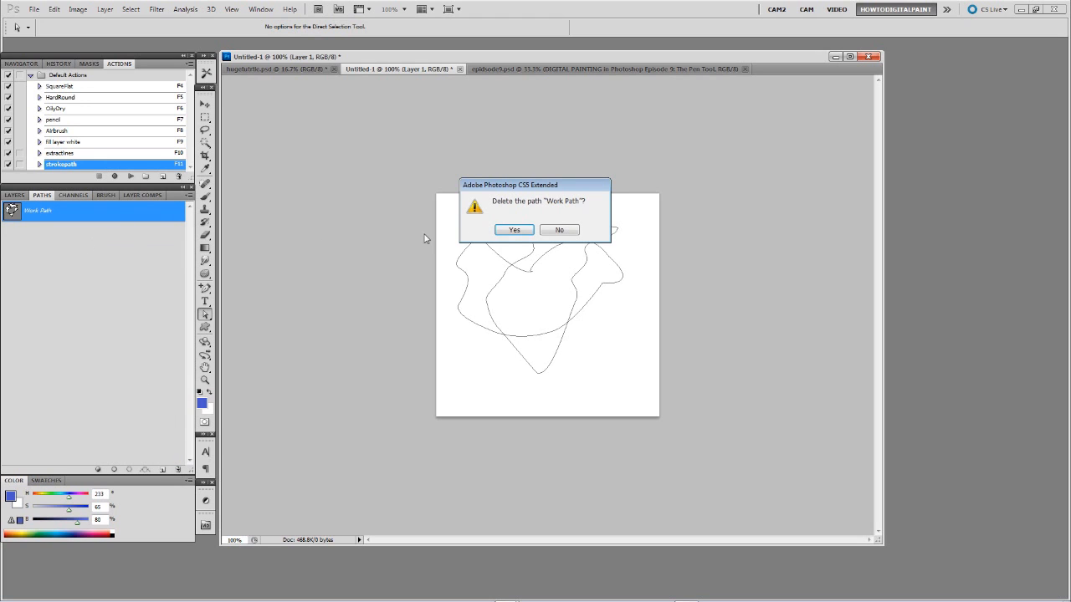
pyautogui.click(514, 230)
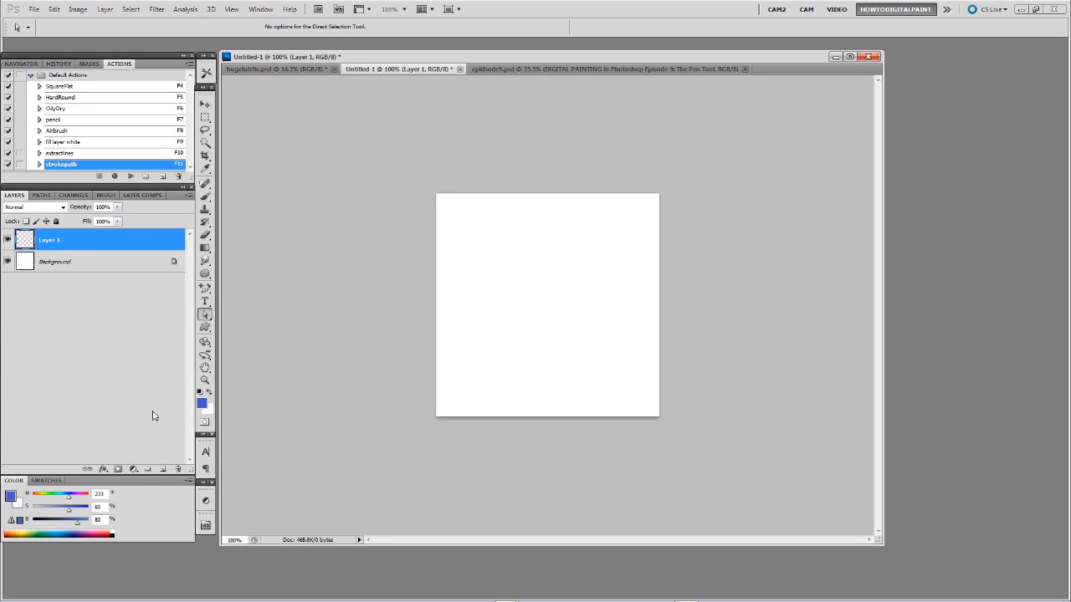
# Activate the Pen tool and add a new empty layer above Layer 1.
pyautogui.press('p')
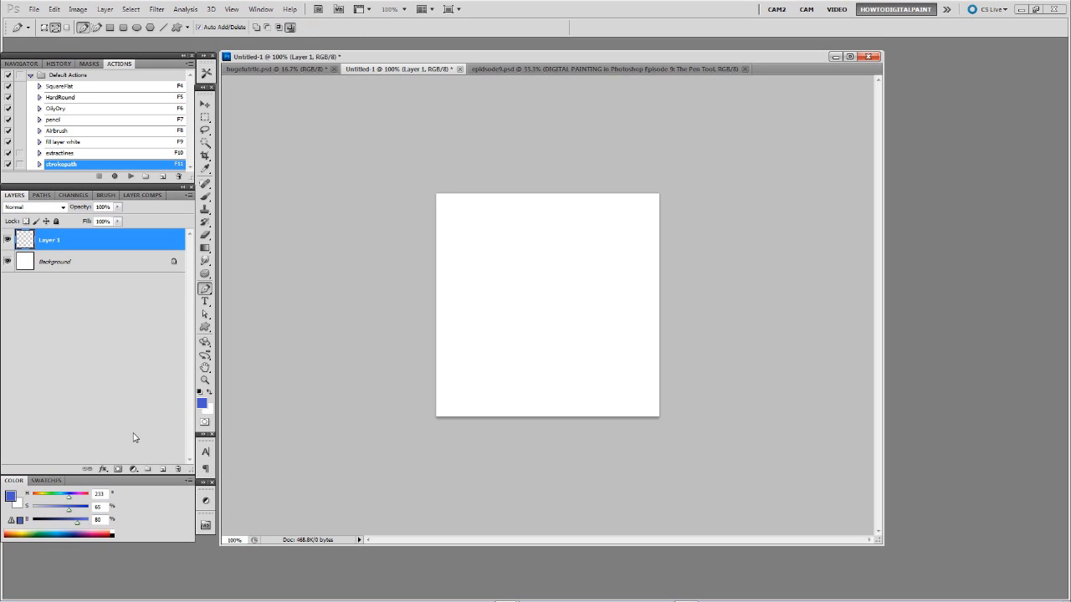
pyautogui.click(164, 470)
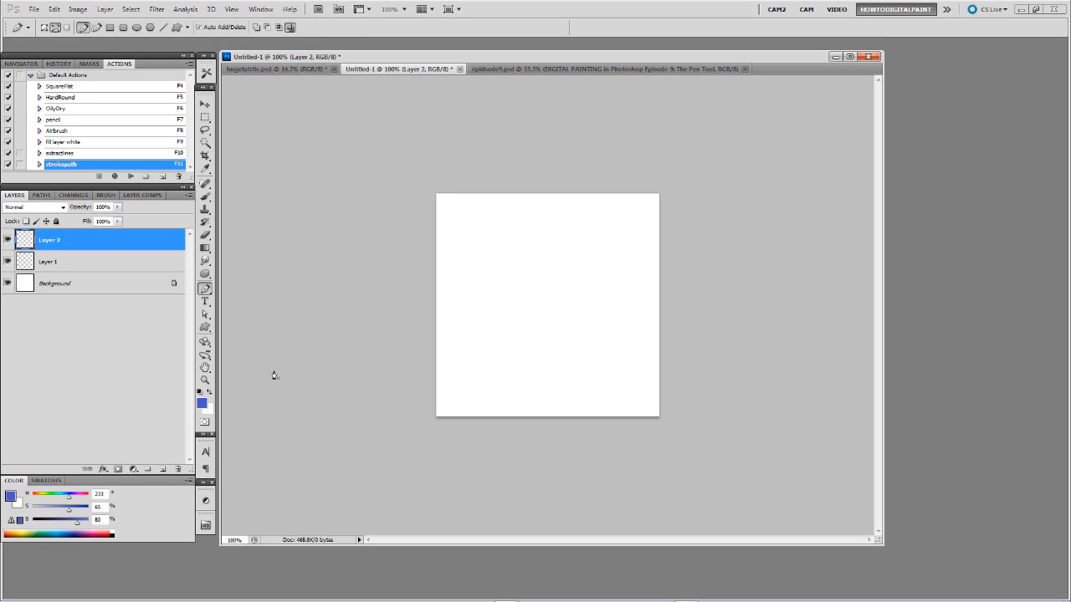
# Draw a closed curved path in the canvas's upper part with the Pen tool and switch to the Move tool.
pyautogui.click(477, 261)
pyautogui.moveTo(567, 254); pyautogui.dragTo(600, 322)
pyautogui.moveTo(478, 263); pyautogui.dragTo(473, 213)
pyautogui.click(208, 103)
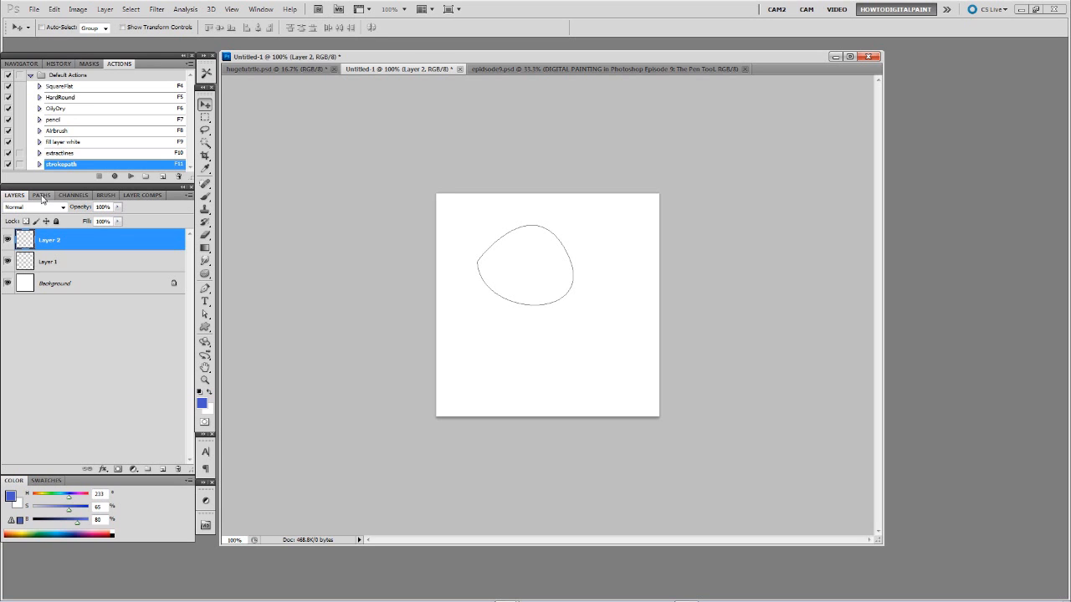
# Create a green action named "custom shape" in Default Actions, assign it to F12, and start recording.
pyautogui.click(189, 66)
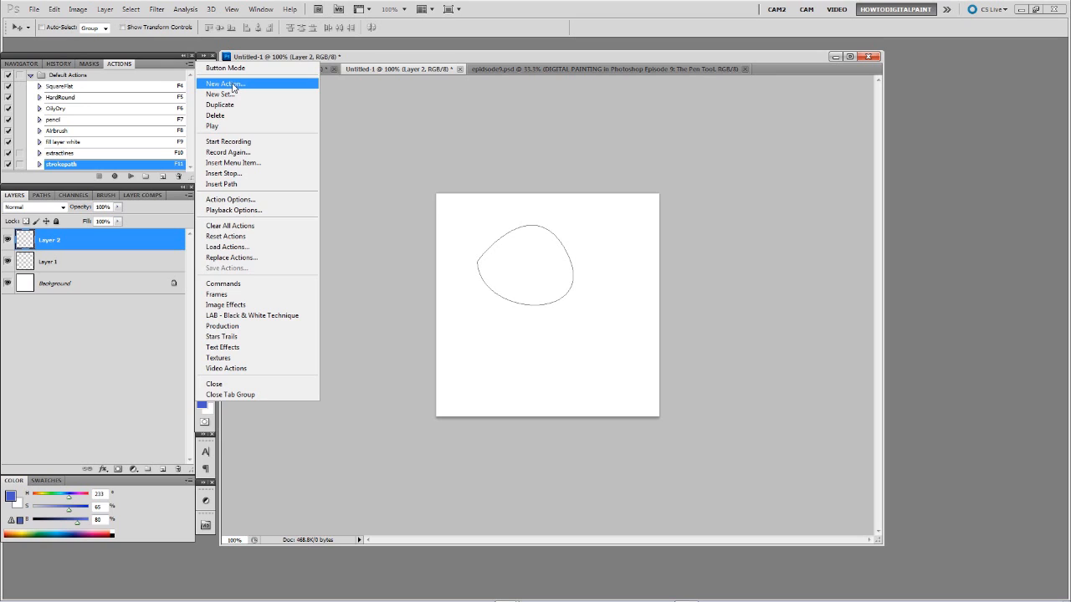
pyautogui.click(226, 83)
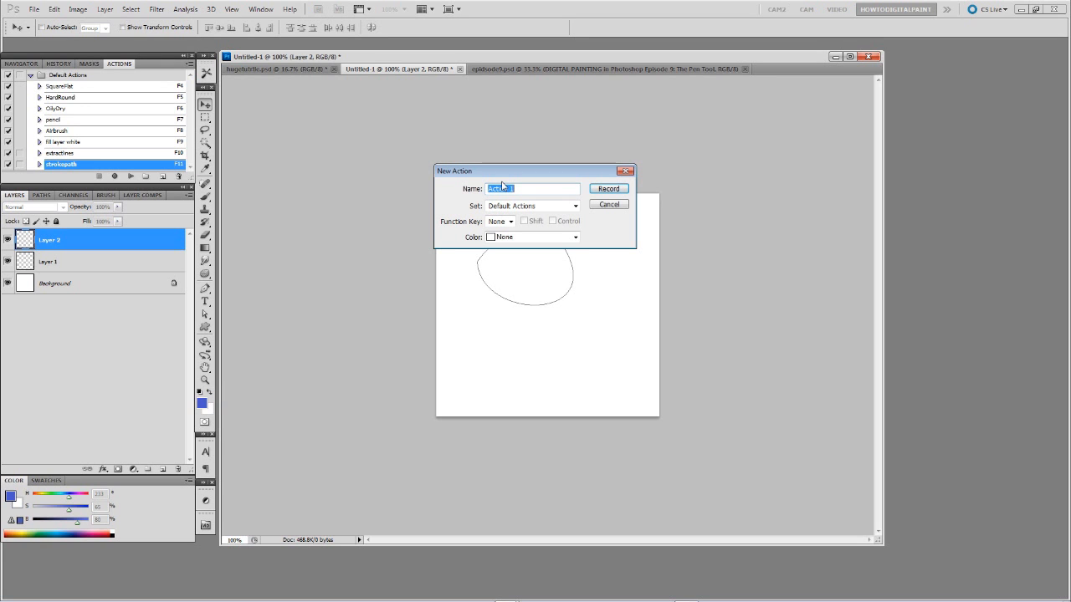
pyautogui.write('custom')
pyautogui.click(575, 237)
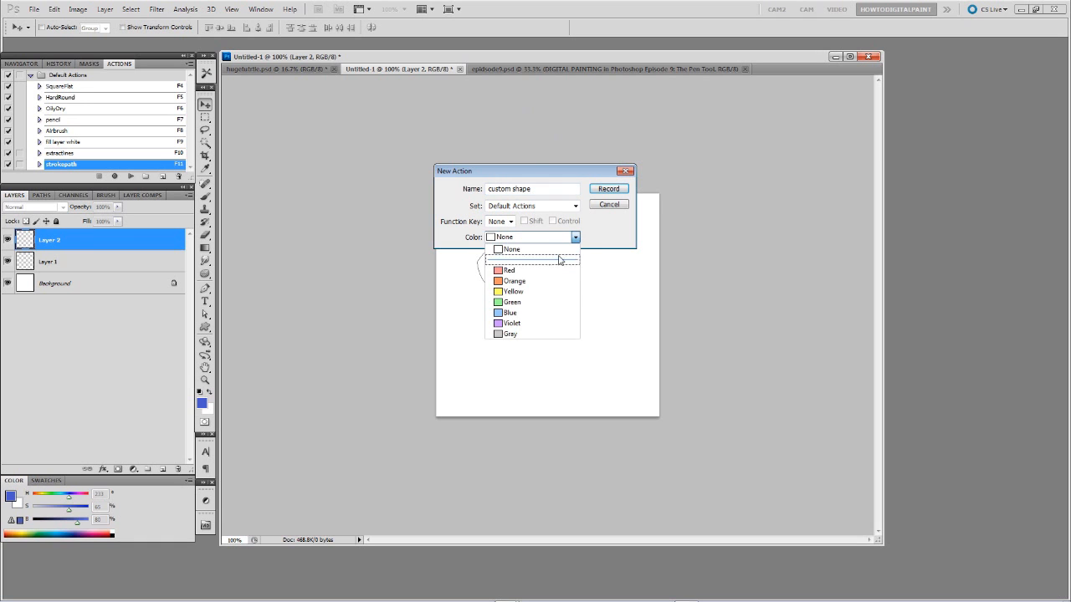
pyautogui.click(541, 303)
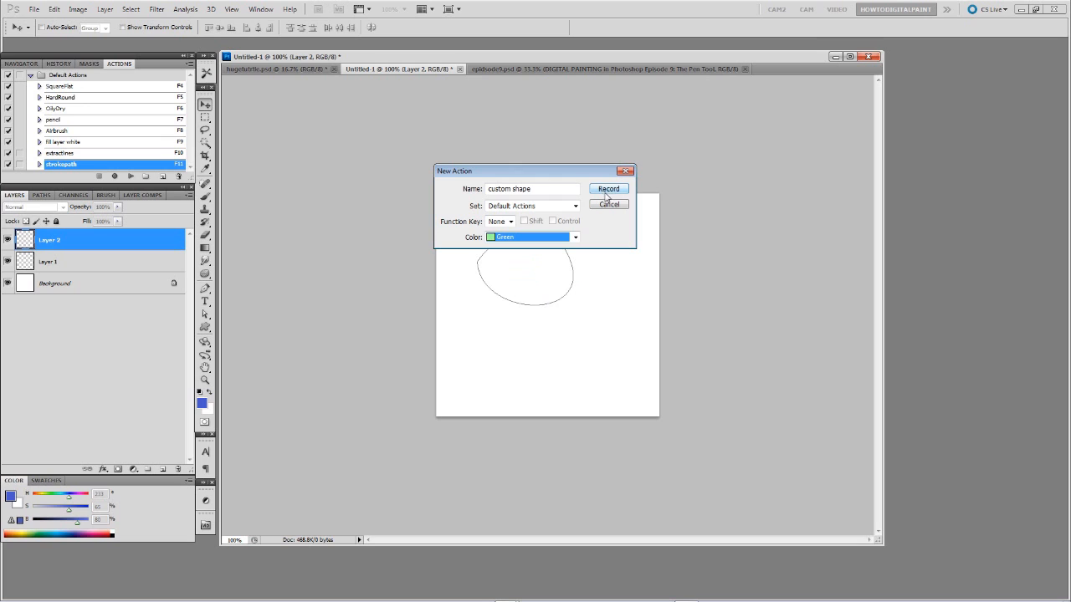
pyautogui.click(513, 222)
pyautogui.click(493, 339)
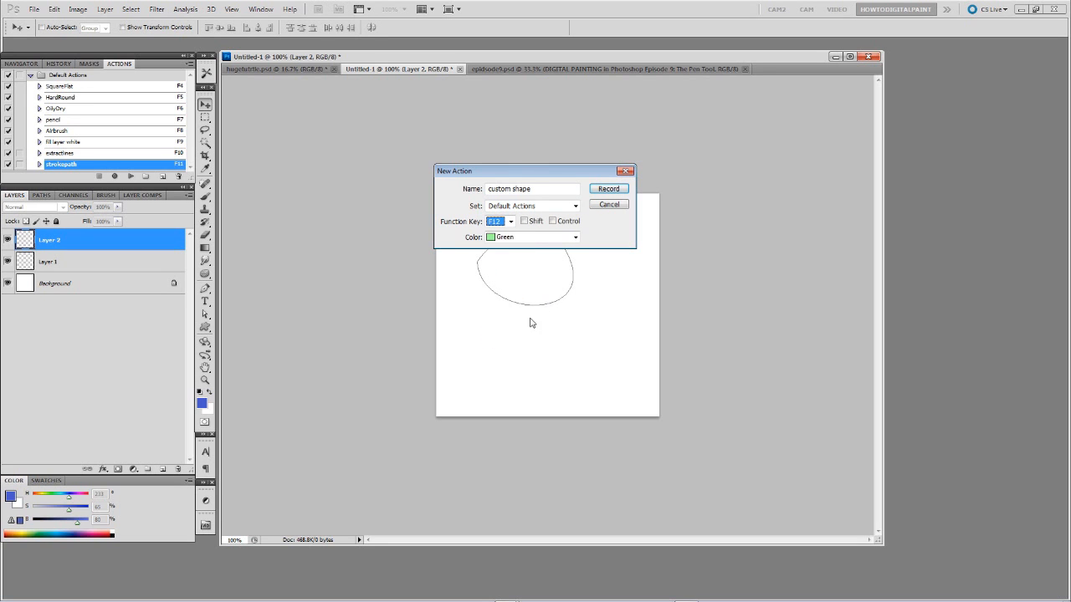
pyautogui.click(599, 191)
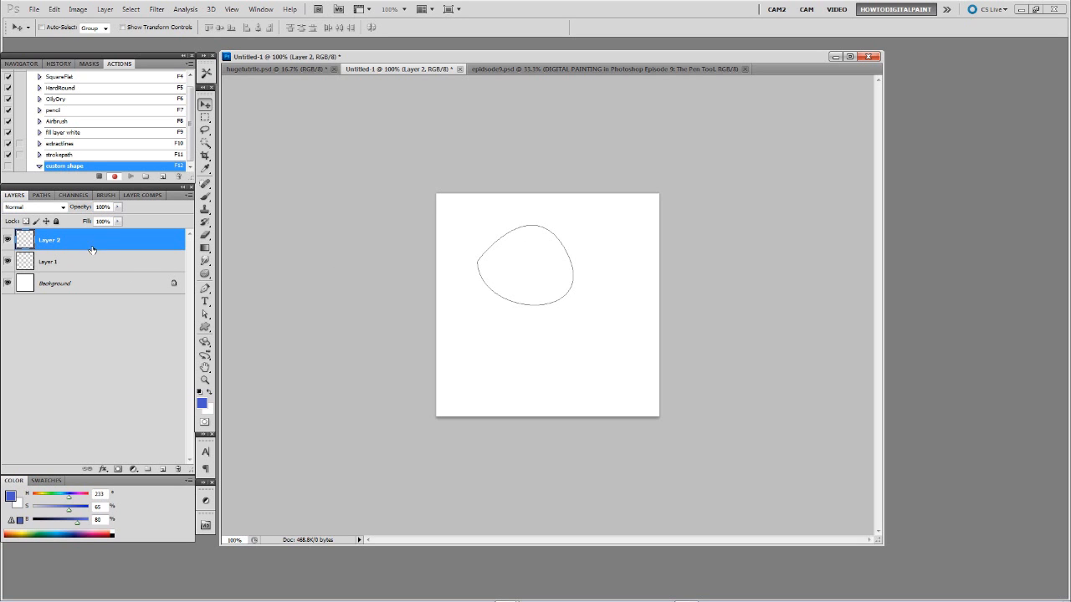
# Define the drawn path as a custom shape named "sd".
pyautogui.click(54, 10)
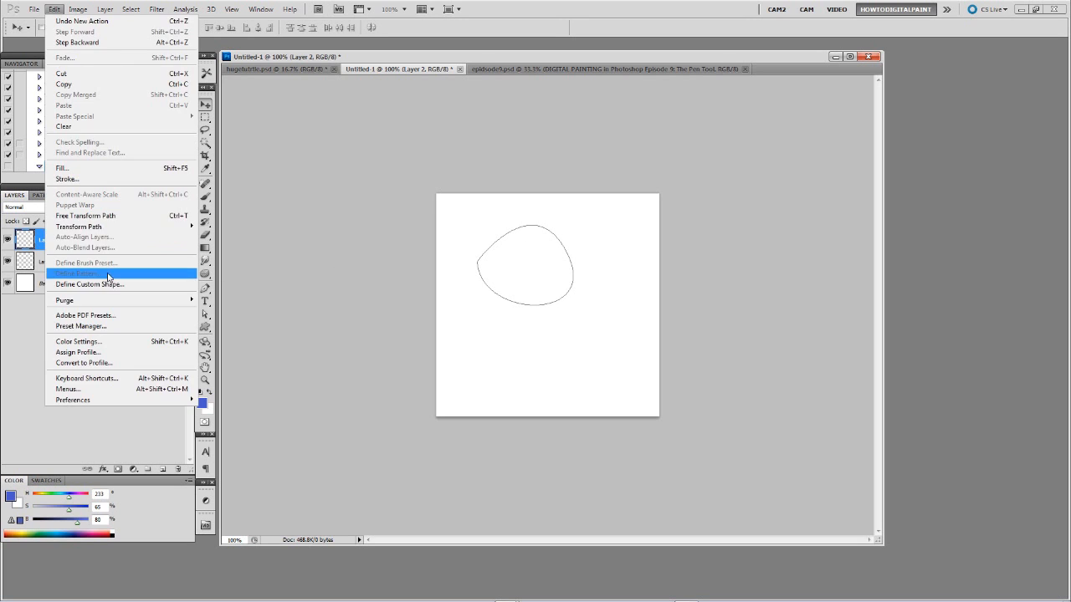
pyautogui.click(112, 286)
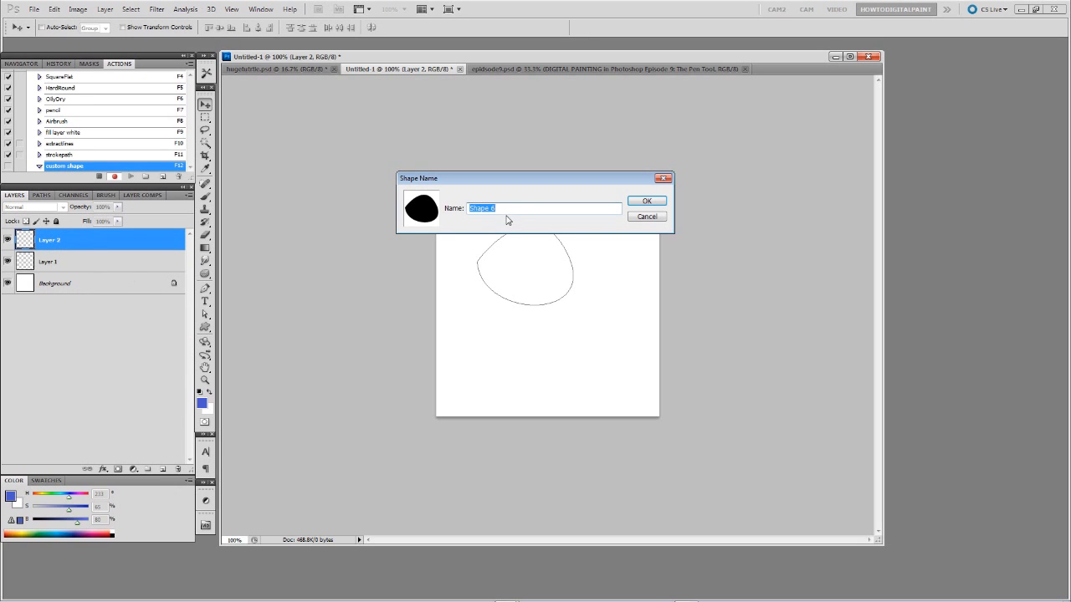
pyautogui.write('sd')
pyautogui.click(661, 202)
# Delete the work path, stop recording, and select the custom shape action.
pyautogui.click(44, 198)
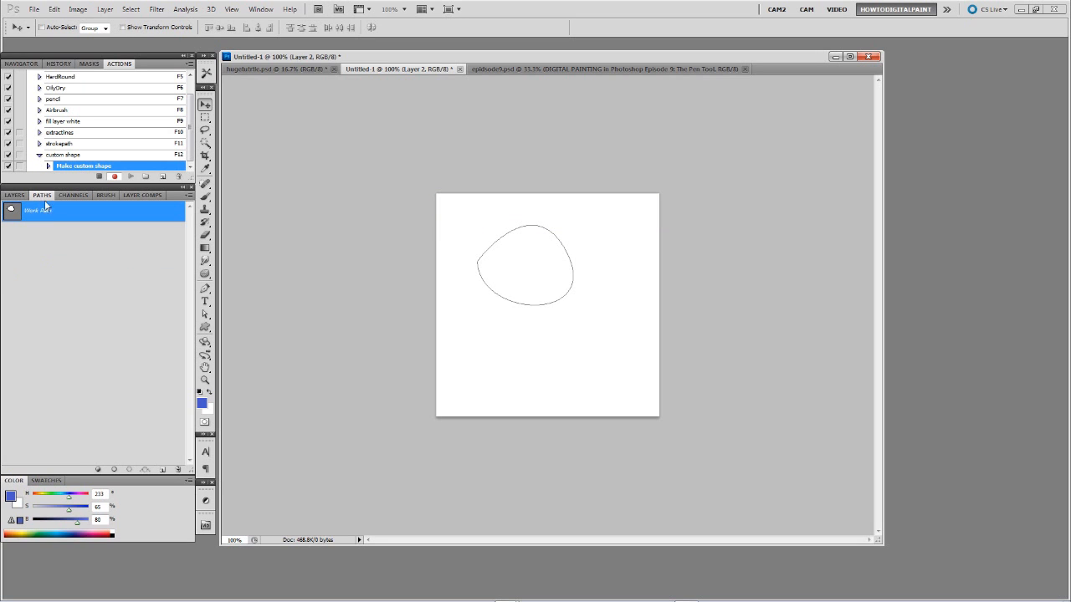
pyautogui.click(178, 469)
pyautogui.click(500, 228)
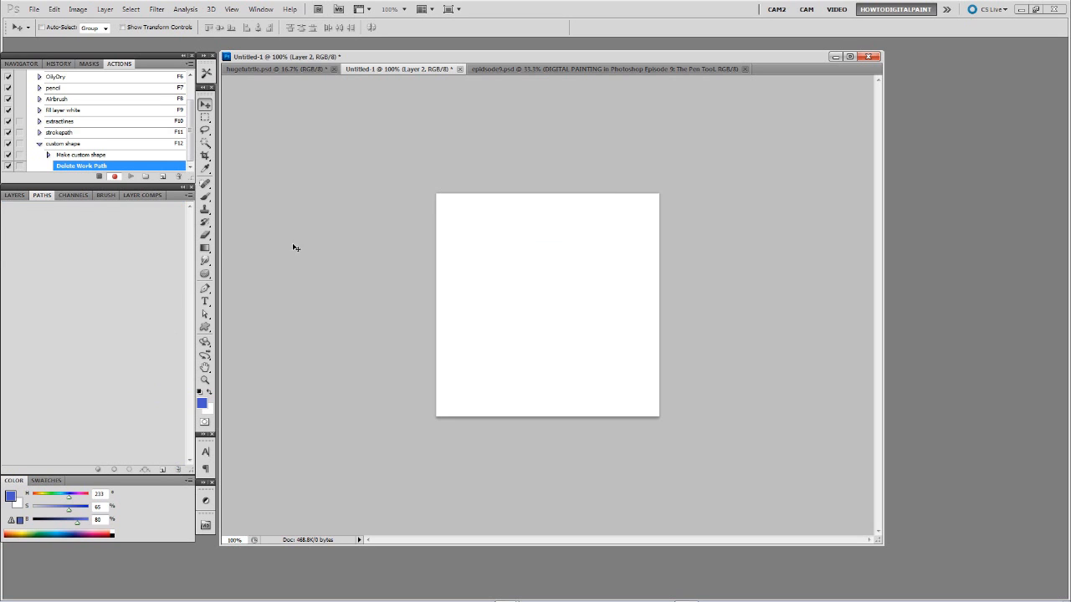
pyautogui.click(28, 195)
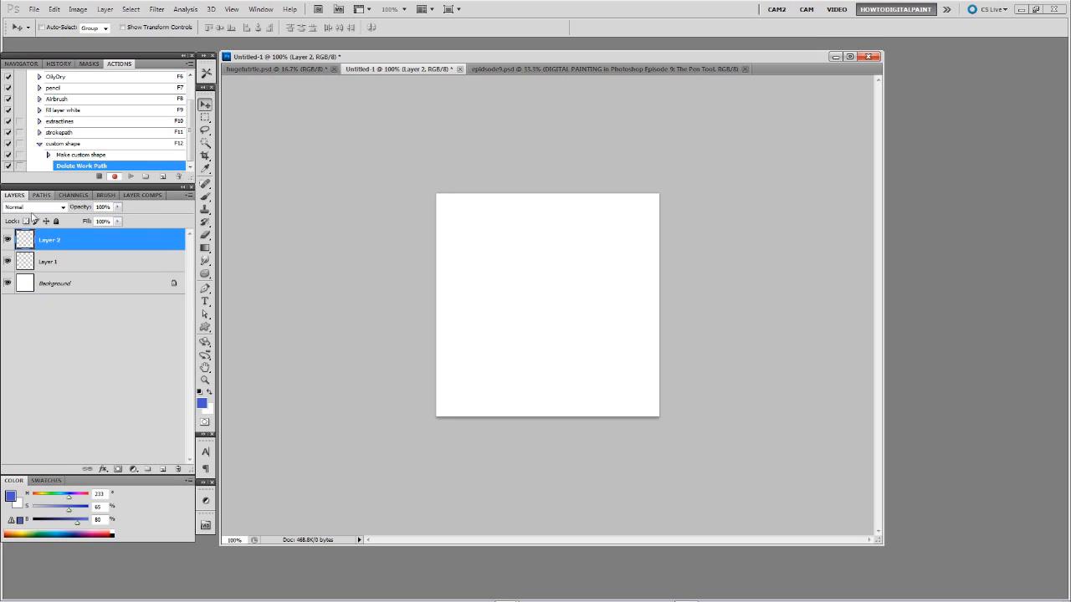
pyautogui.click(99, 176)
pyautogui.click(74, 145)
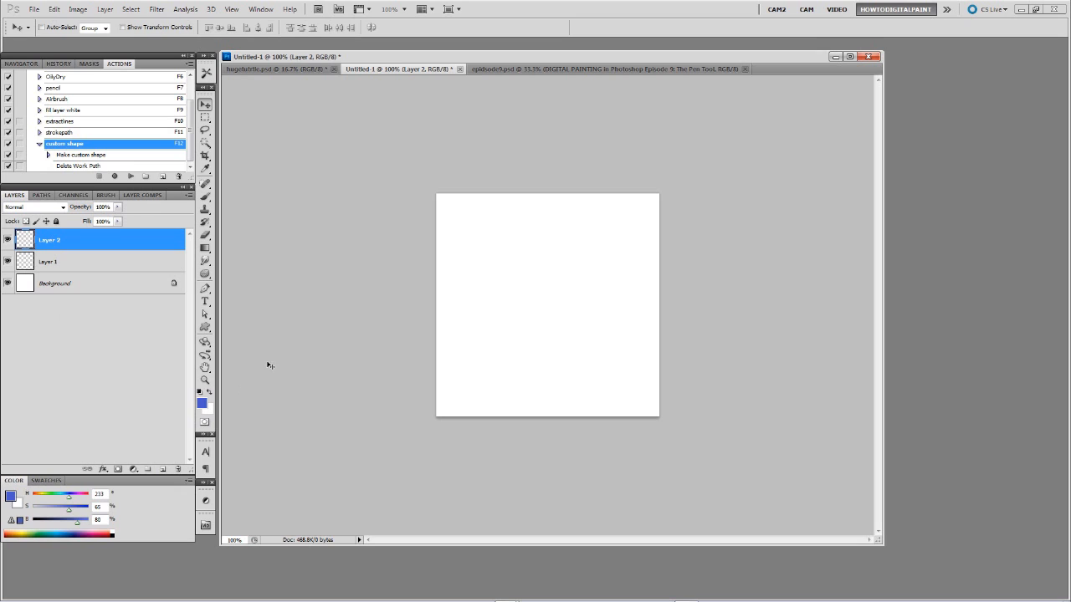
# Draw a closed two-point curved path with the Pen tool and run the custom shape action on it.
pyautogui.press('p')
pyautogui.click(493, 251)
pyautogui.moveTo(583, 290); pyautogui.dragTo(633, 208)
pyautogui.moveTo(493, 251); pyautogui.dragTo(497, 214)
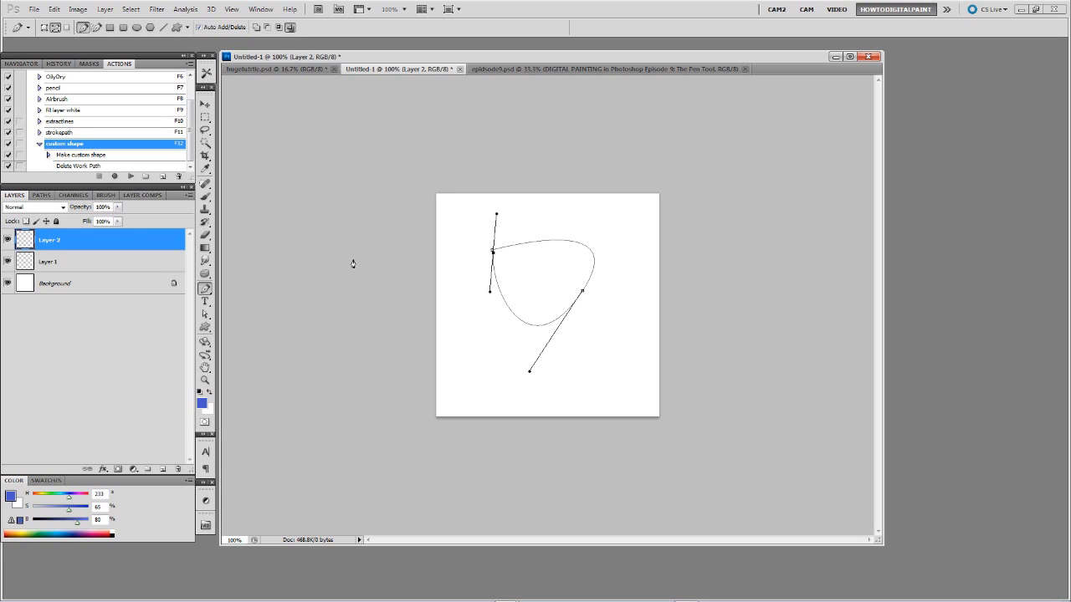
pyautogui.press('F12')
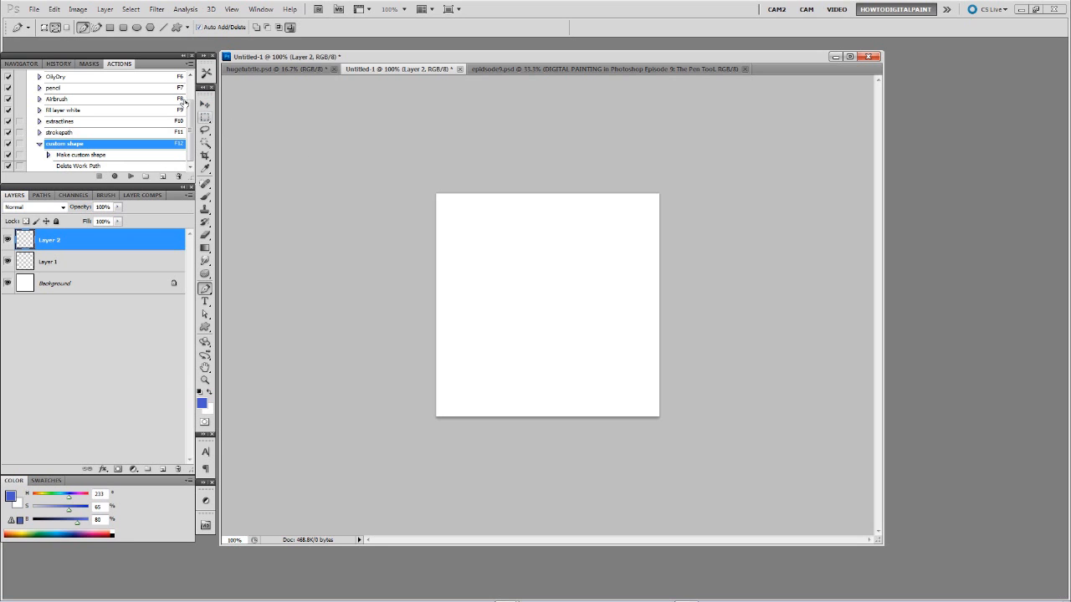
# Pick the newly saved shape for the Custom Shape tool and draw three filled blue copies on Layer 2.
pyautogui.click(176, 27)
pyautogui.click(233, 28)
pyautogui.click(188, 107)
pyautogui.moveTo(511, 254); pyautogui.dragTo(584, 350)
pyautogui.moveTo(468, 250); pyautogui.dragTo(526, 308)
pyautogui.moveTo(564, 229); pyautogui.dragTo(623, 271)
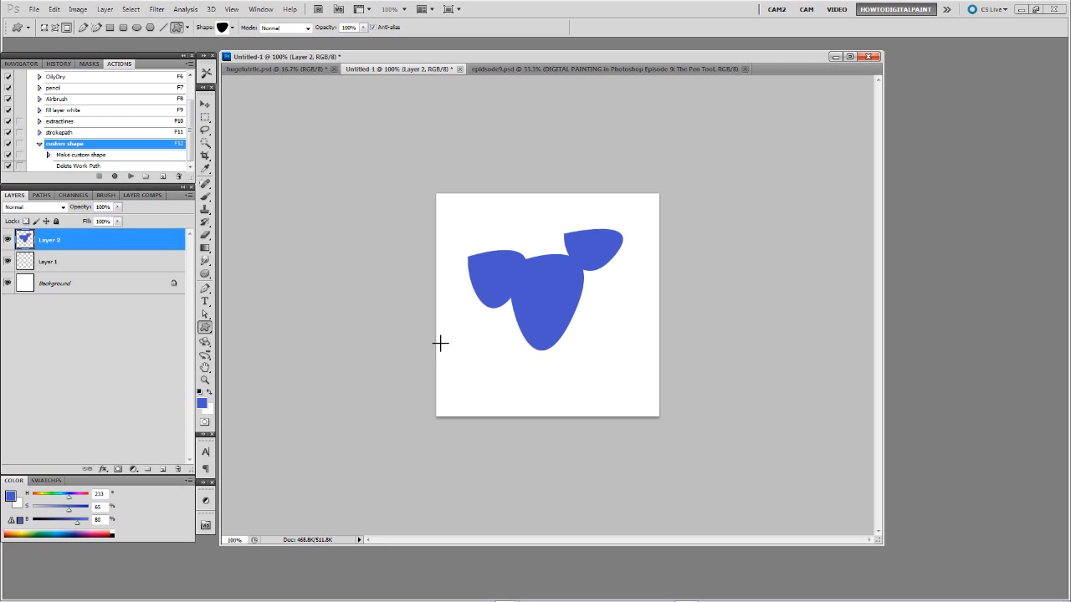
# Replace the painted Layer 2 with a new empty layer and switch to the Pen tool in Paths mode.
pyautogui.click(177, 469)
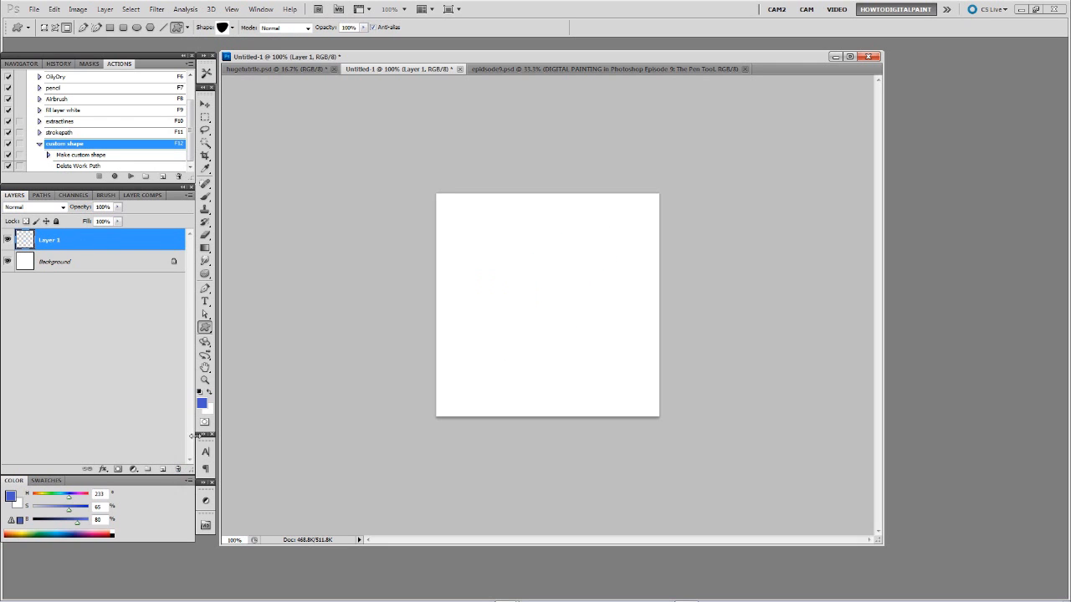
pyautogui.click(56, 28)
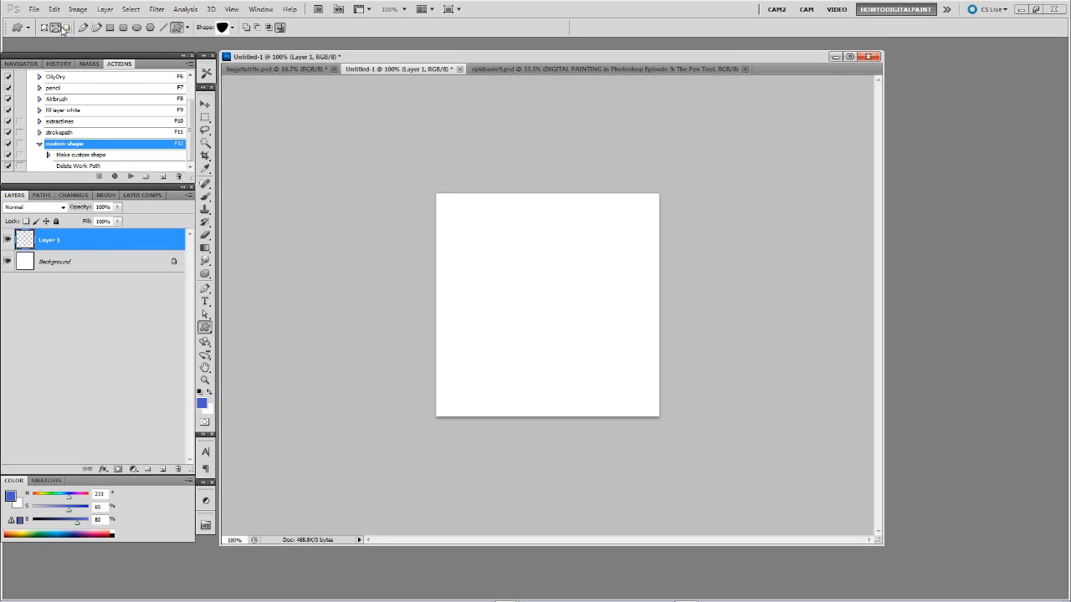
pyautogui.click(163, 470)
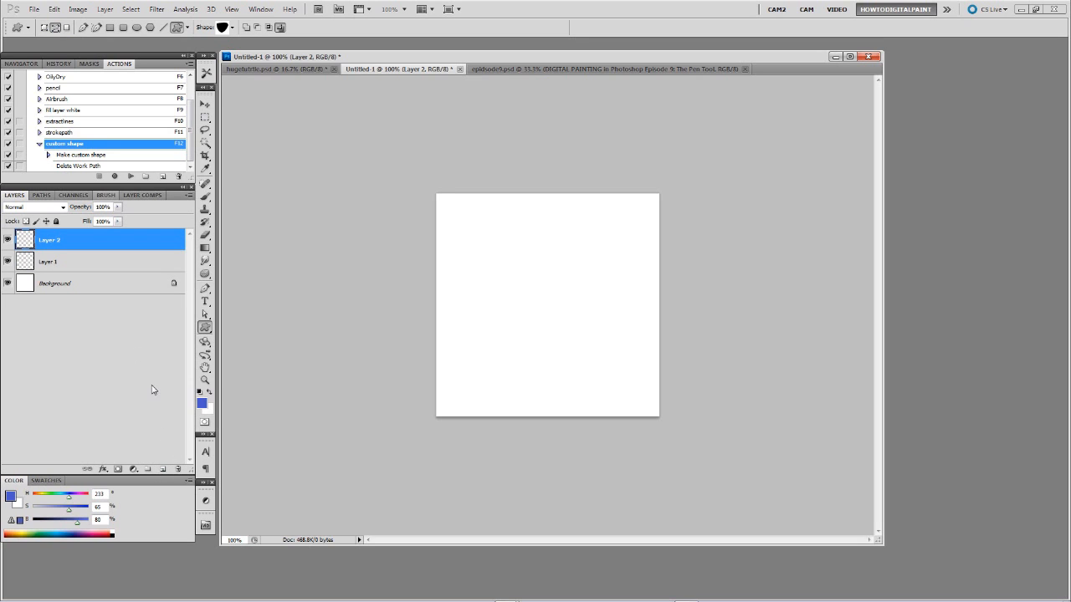
pyautogui.click(66, 27)
pyautogui.click(52, 30)
pyautogui.click(83, 28)
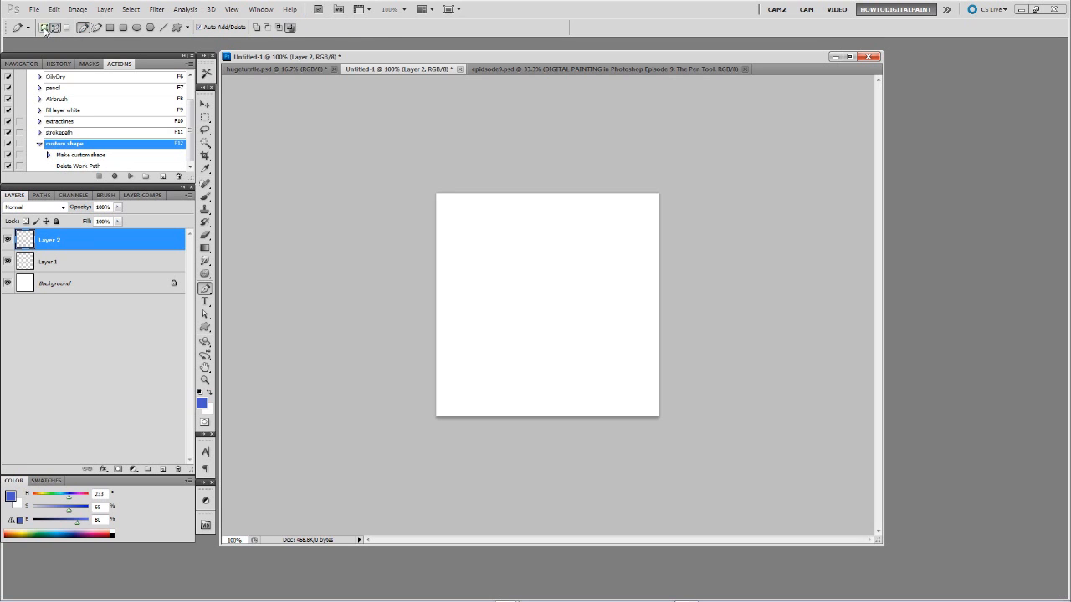
# Draw a closed rounded shape in Shape Layers mode with the Pen tool and set its fill to pale yellow.
pyautogui.click(44, 28)
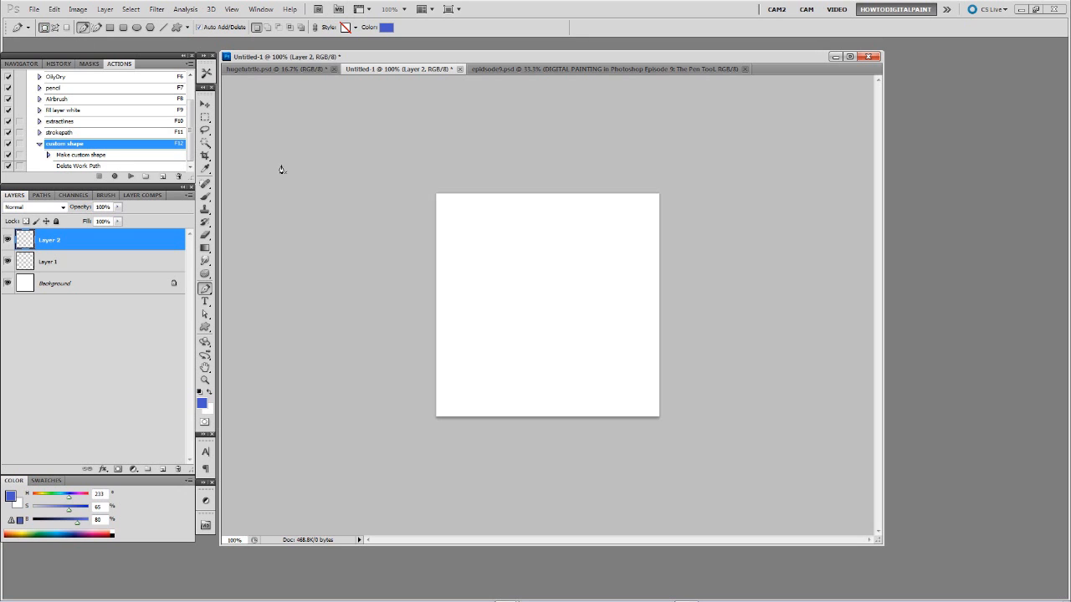
pyautogui.moveTo(483, 238); pyautogui.dragTo(545, 314)
pyautogui.moveTo(483, 237); pyautogui.dragTo(463, 168)
pyautogui.click(388, 28)
pyautogui.moveTo(712, 311); pyautogui.dragTo(730, 298)
pyautogui.click(923, 289)
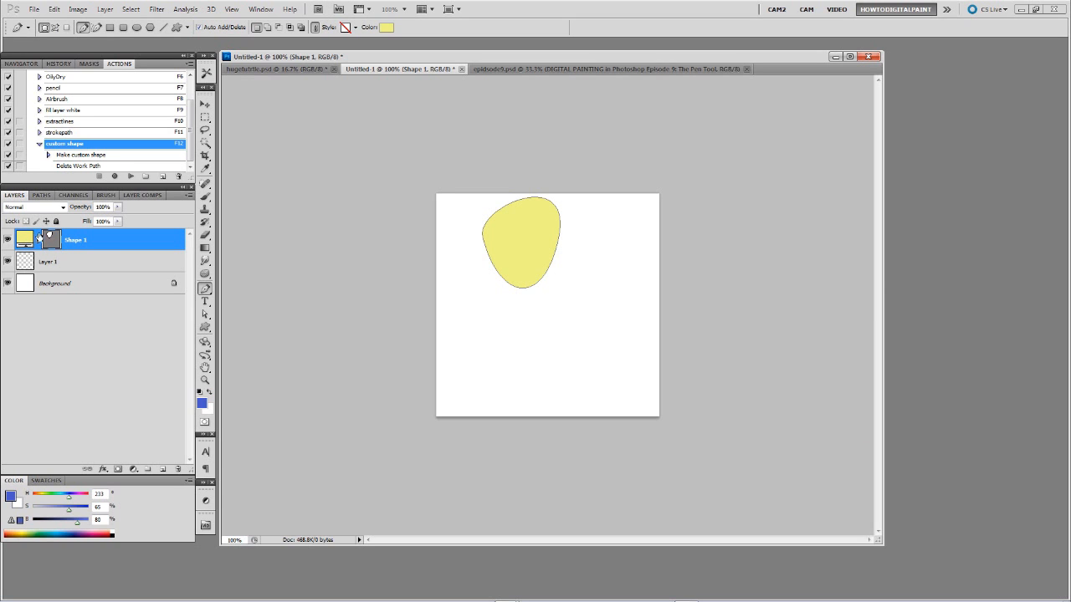
# Check the shape's vector mask path, remove the Shape 1 layer with its mask, and add a new empty layer.
pyautogui.click(42, 195)
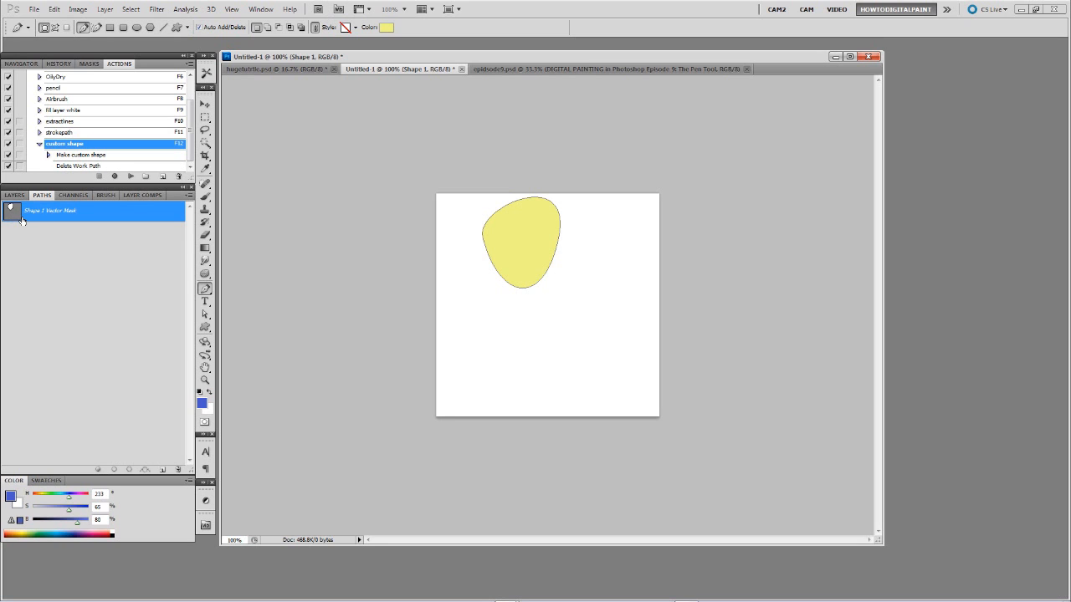
pyautogui.click(14, 195)
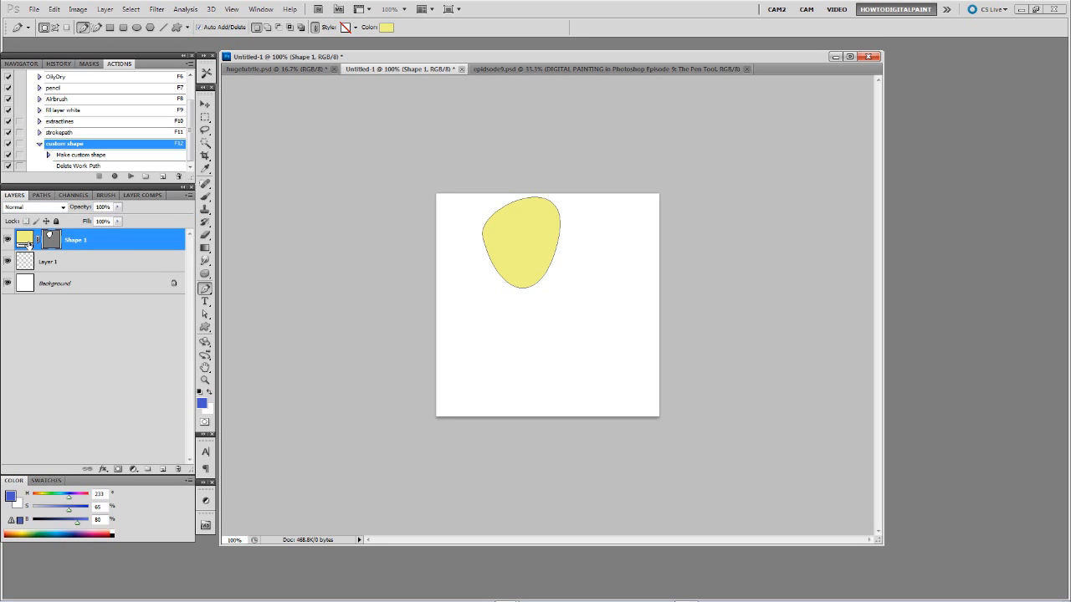
pyautogui.click(178, 471)
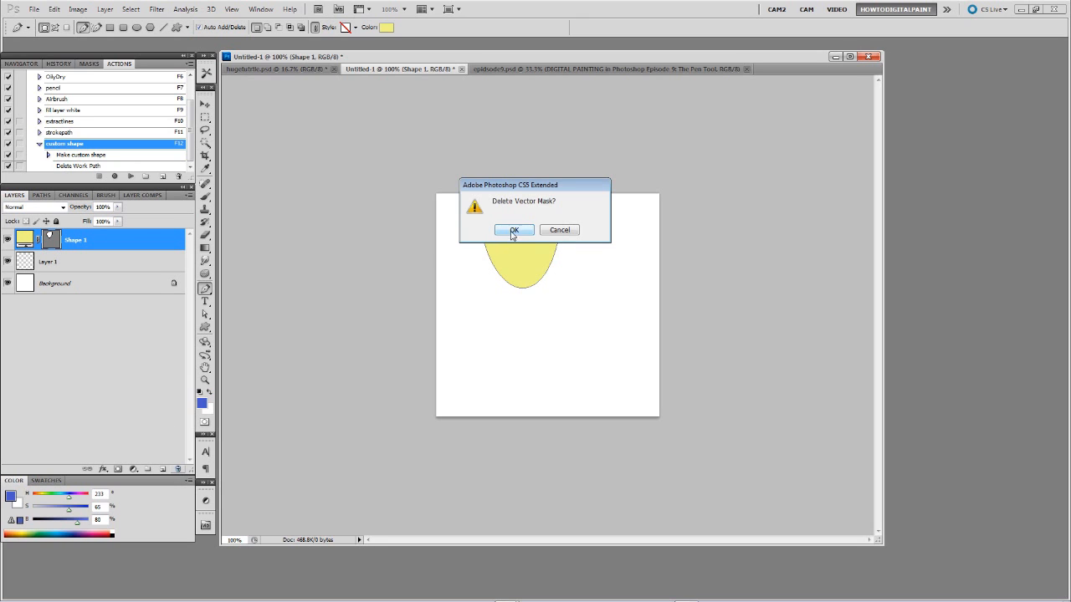
pyautogui.click(512, 234)
pyautogui.click(162, 471)
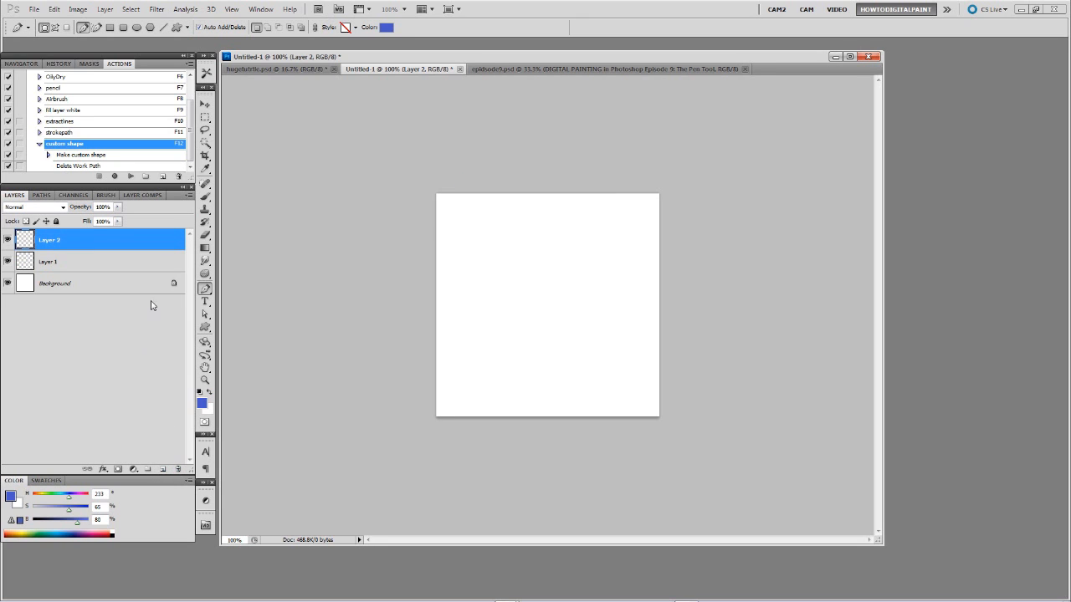
# Draw a closed curved path in Paths mode and try to load Layer 2's contents as a selection.
pyautogui.click(55, 28)
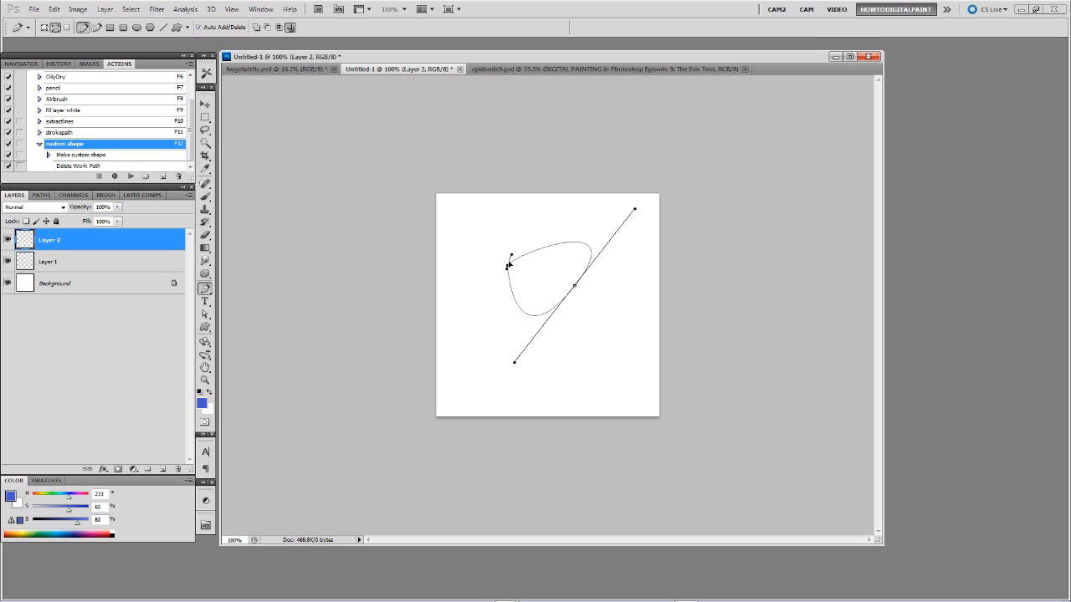
pyautogui.moveTo(509, 265); pyautogui.dragTo(531, 197)
pyautogui.keyDown('ctrl'); pyautogui.click(25, 241); pyautogui.keyUp('ctrl')
pyautogui.click(536, 230)
# Load the work path as a selection, fill it with the blue foreground color on Layer 2, and deselect.
pyautogui.click(42, 195)
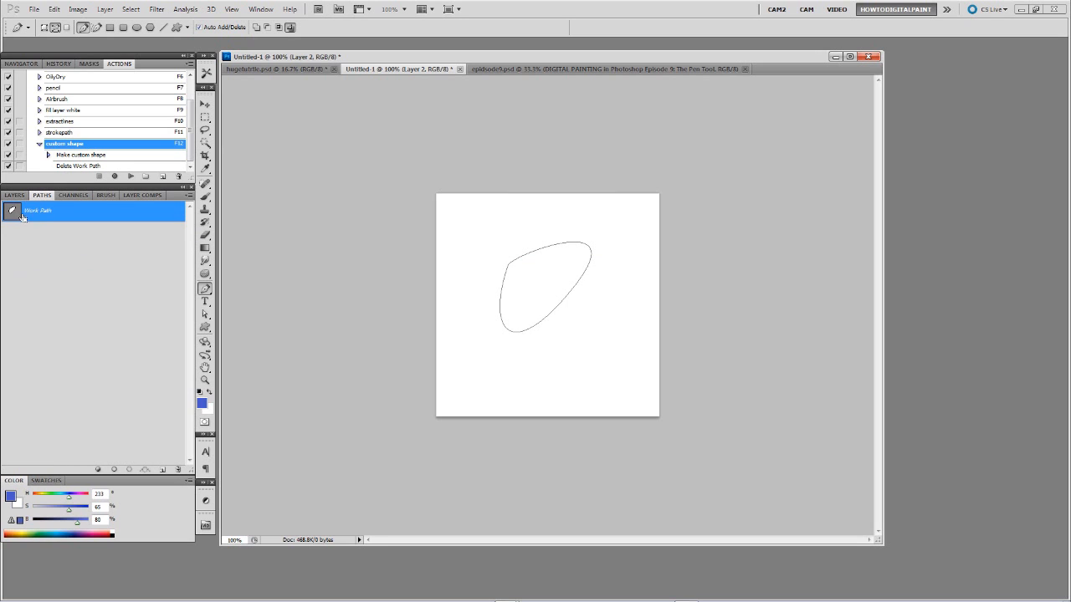
pyautogui.keyDown('ctrl'); pyautogui.click(15, 213); pyautogui.keyUp('ctrl')
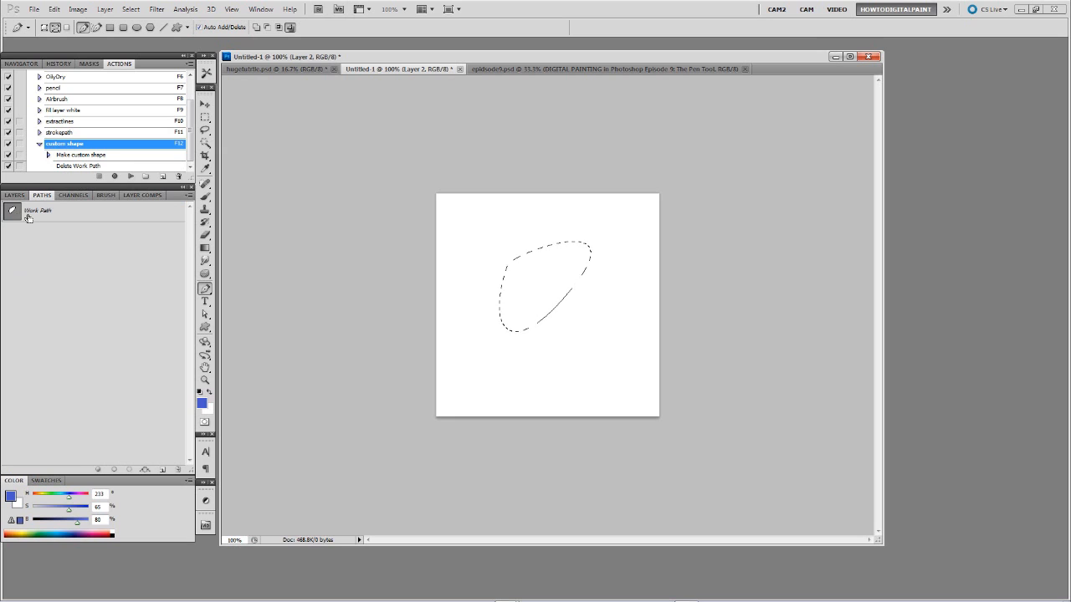
pyautogui.click(17, 197)
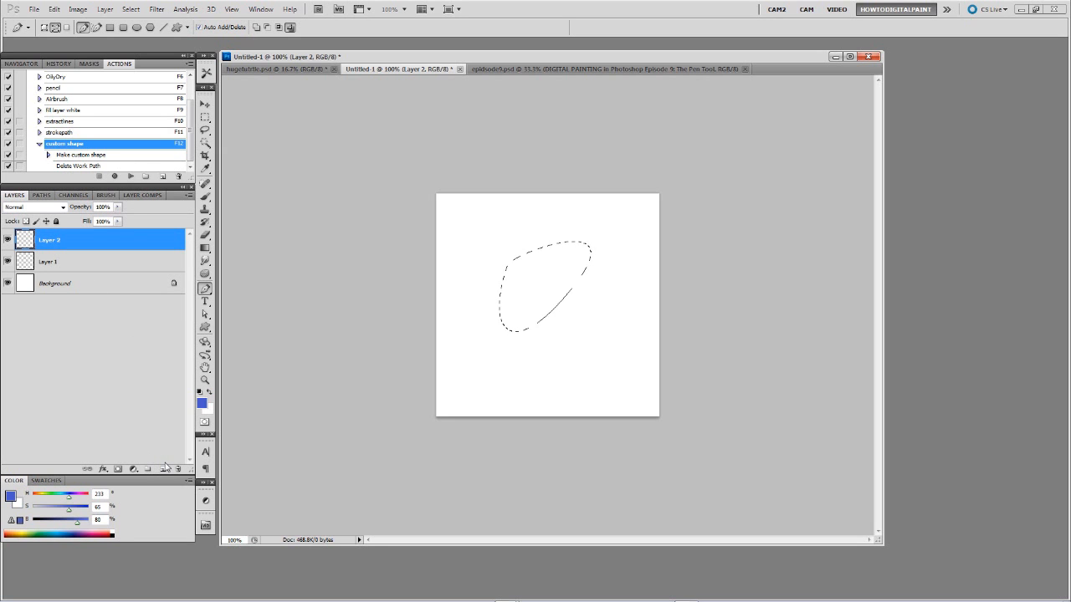
pyautogui.hotkey('alt', 'BackSpace')
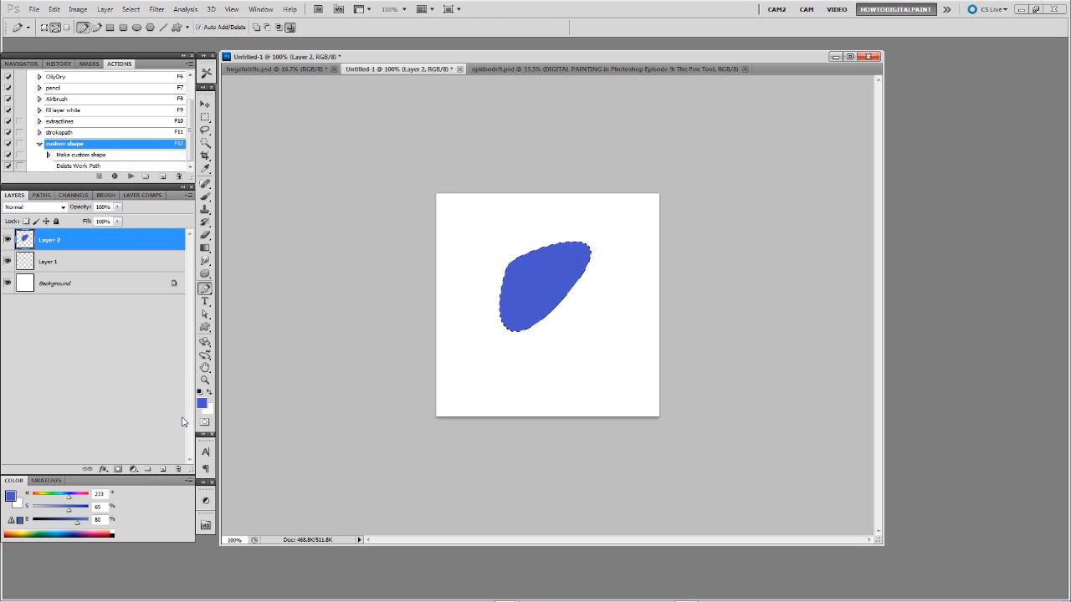
pyautogui.hotkey('ctrl', 'd')
# Delete the work path and confirm its removal.
pyautogui.click(44, 197)
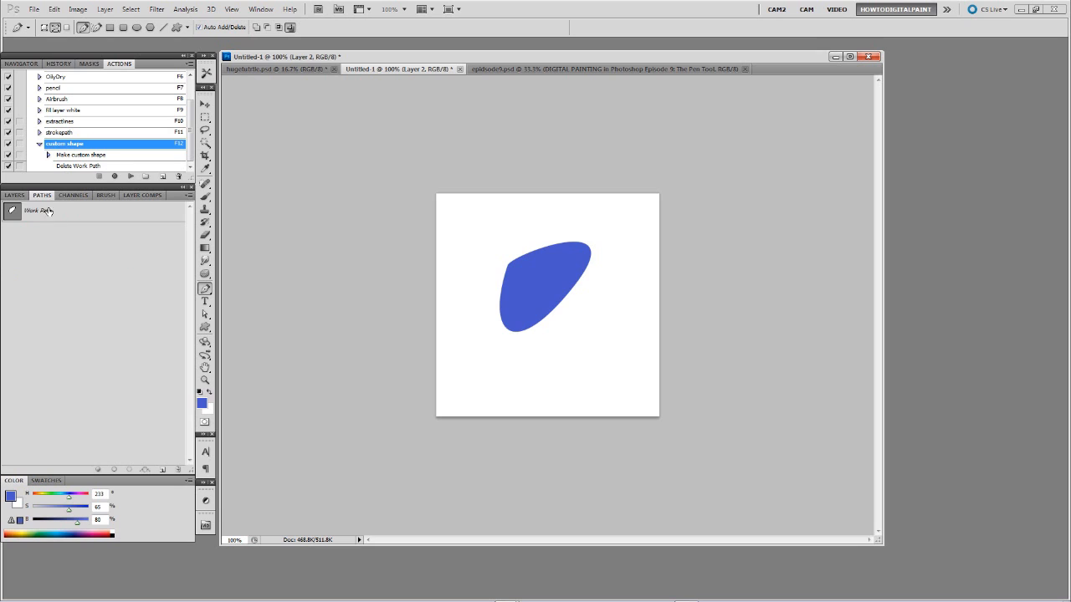
pyautogui.click(54, 216)
pyautogui.click(179, 470)
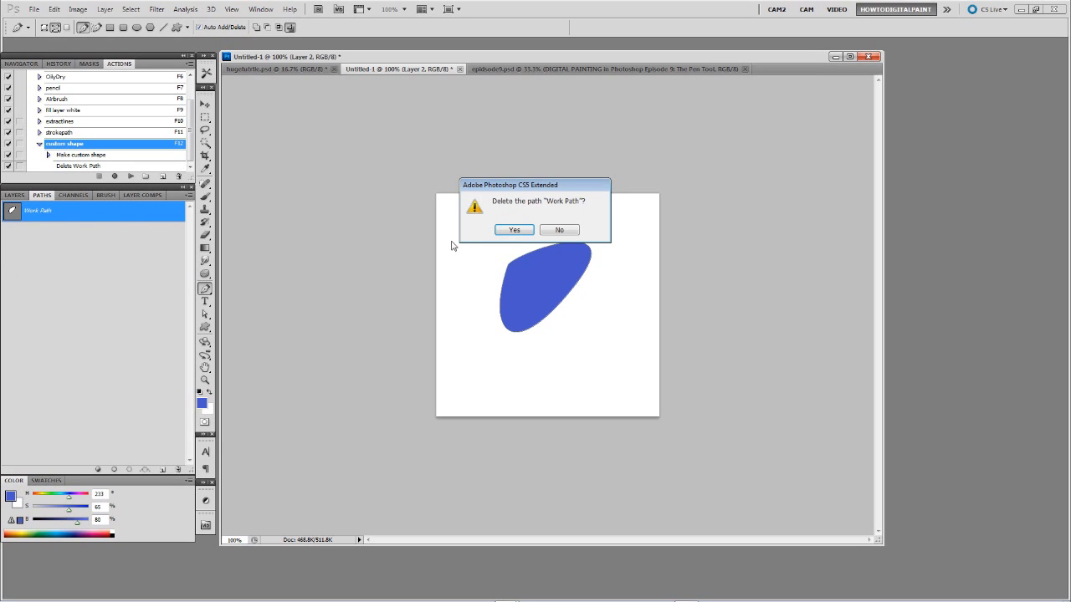
pyautogui.click(502, 231)
# Delete the filled Layer 2 and add a new empty layer above Layer 1.
pyautogui.click(14, 195)
pyautogui.moveTo(65, 243); pyautogui.dragTo(177, 474)
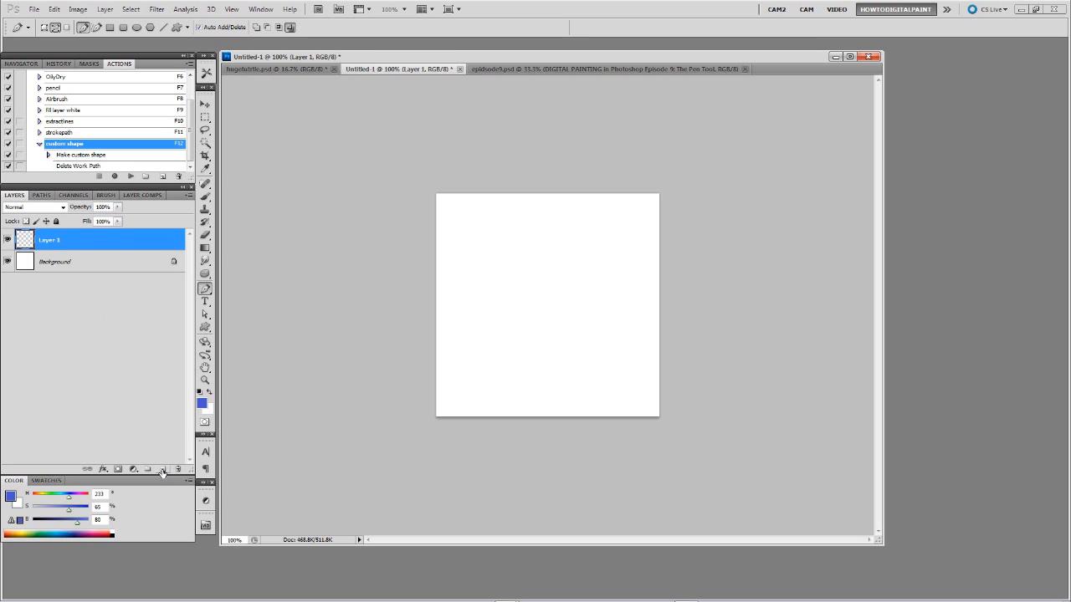
pyautogui.click(163, 469)
# Create a new action named fillshape in Default Actions with the Shift+F12 shortcut and a color label, and start recording.
pyautogui.click(189, 64)
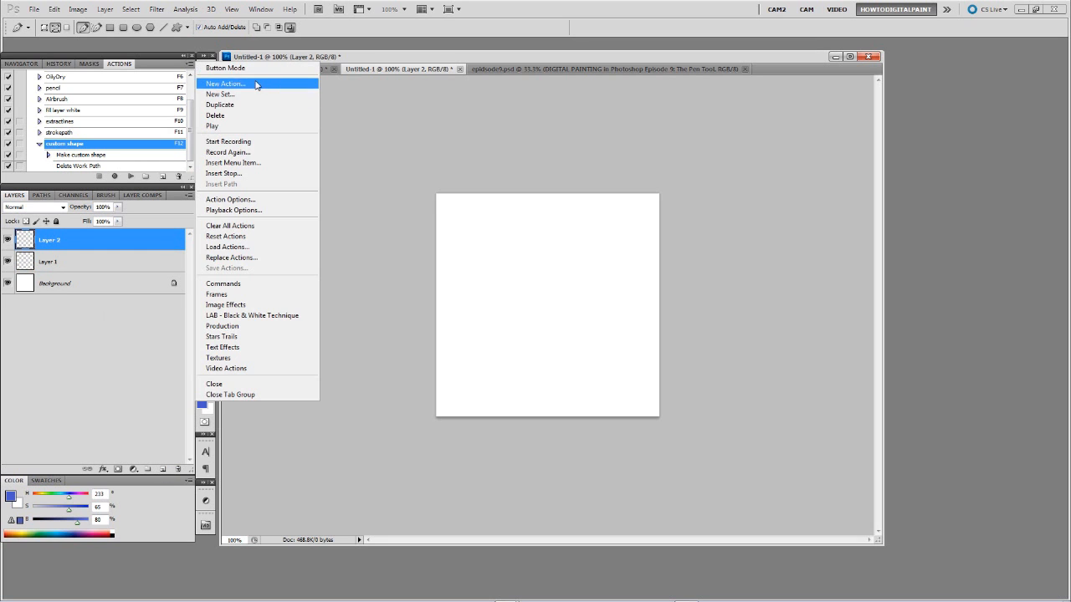
pyautogui.click(243, 83)
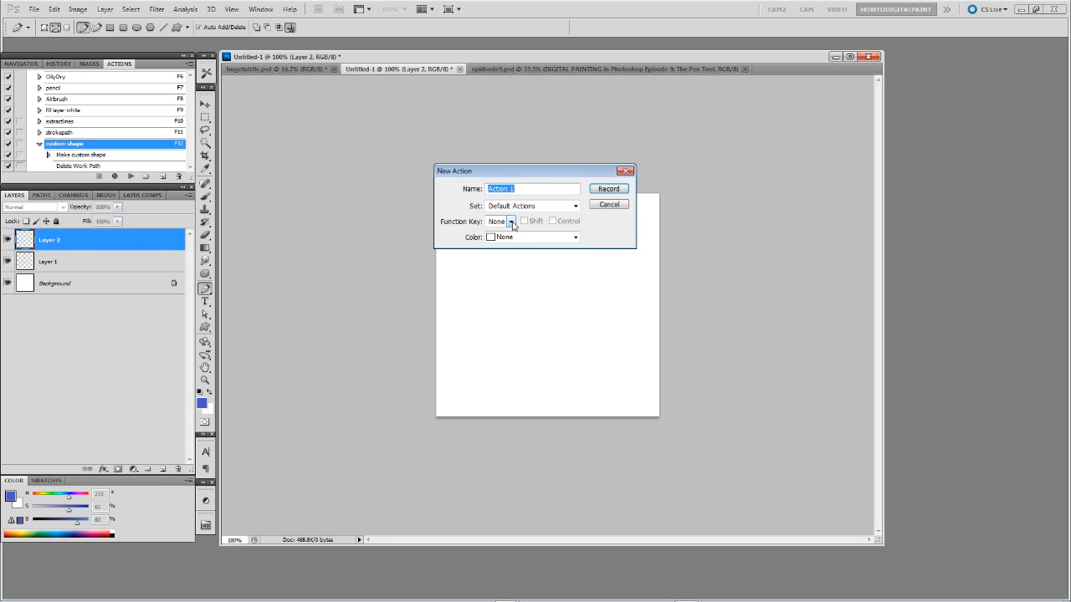
pyautogui.click(507, 221)
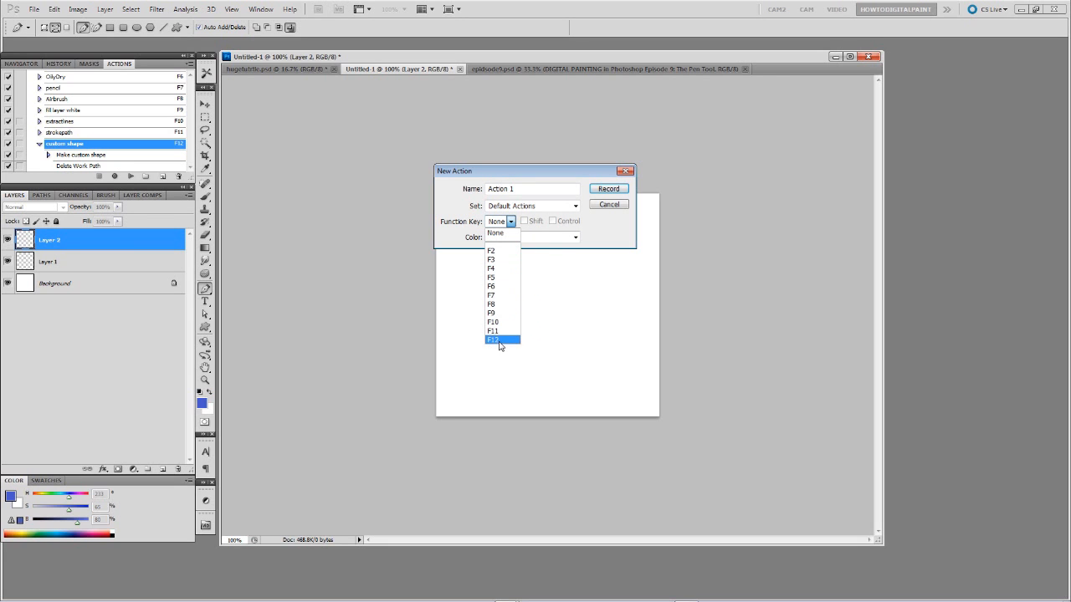
pyautogui.click(500, 340)
pyautogui.click(526, 197)
pyautogui.moveTo(529, 186); pyautogui.dragTo(484, 187)
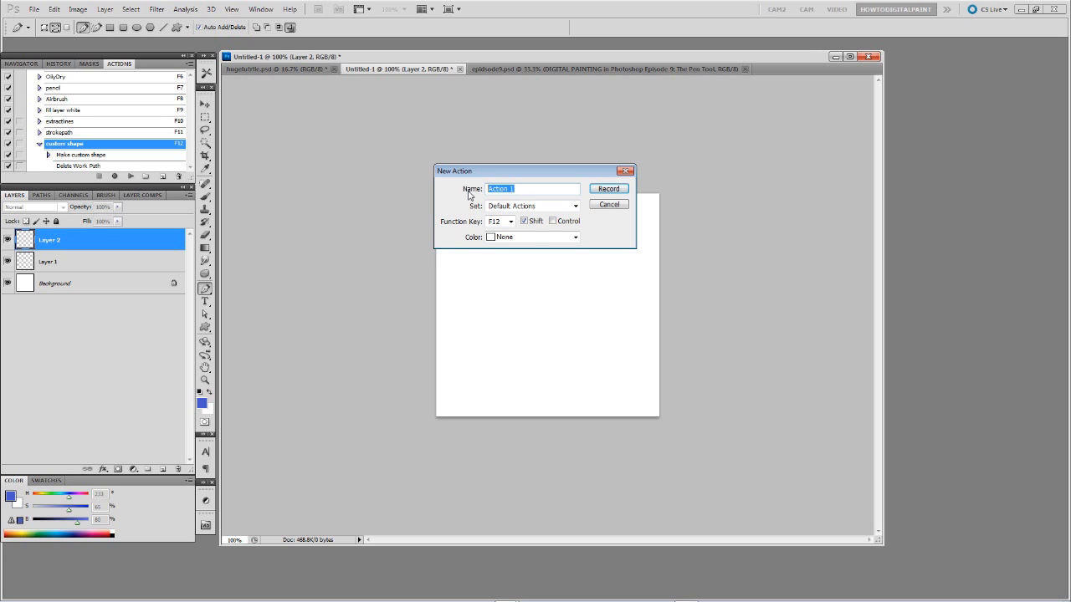
pyautogui.write('gg')
pyautogui.write('fillshape')
pyautogui.click(577, 239)
pyautogui.click(541, 316)
pyautogui.click(610, 190)
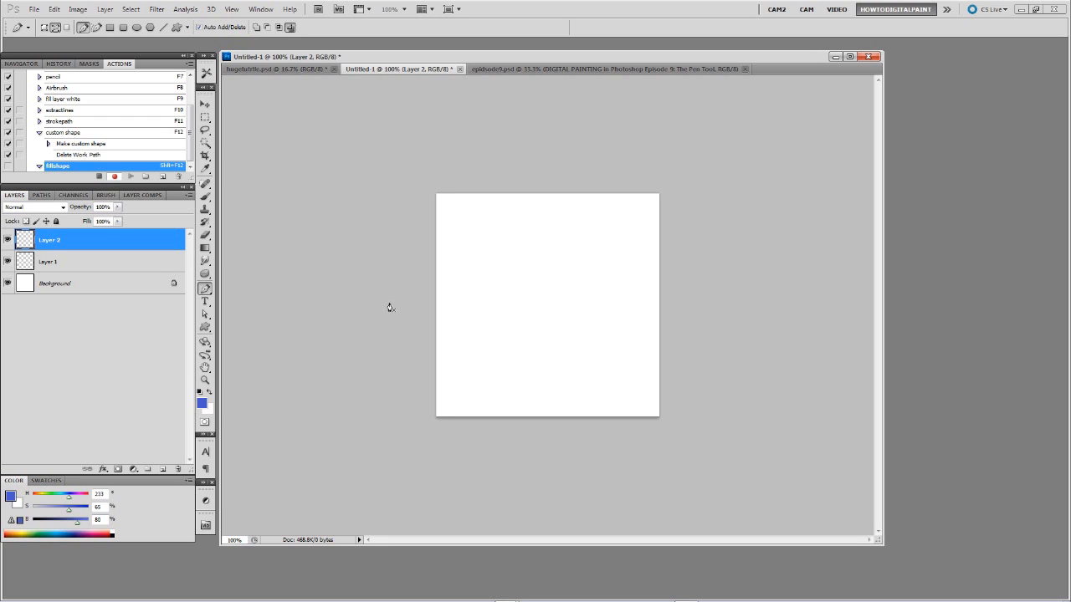
# Draw a closed curved path in the upper middle of the canvas and load the work path as a selection.
pyautogui.click(506, 258)
pyautogui.moveTo(584, 271); pyautogui.dragTo(542, 366)
pyautogui.click(41, 195)
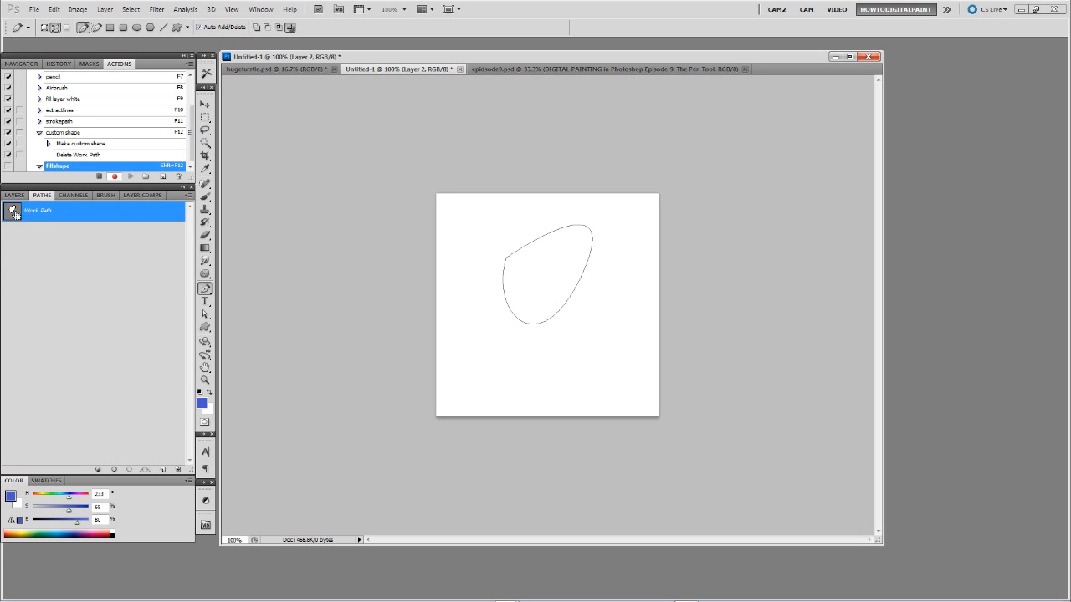
pyautogui.keyDown('ctrl'); pyautogui.click(13, 213); pyautogui.keyUp('ctrl')
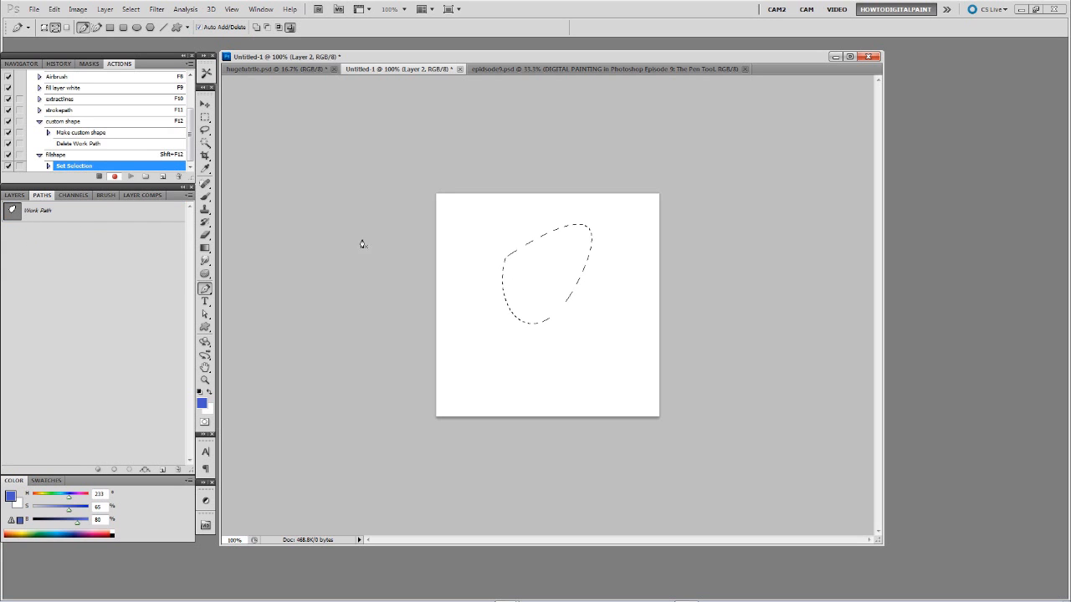
# Fill the selection on Layer 2 with the blue foreground color and deselect.
pyautogui.click(14, 195)
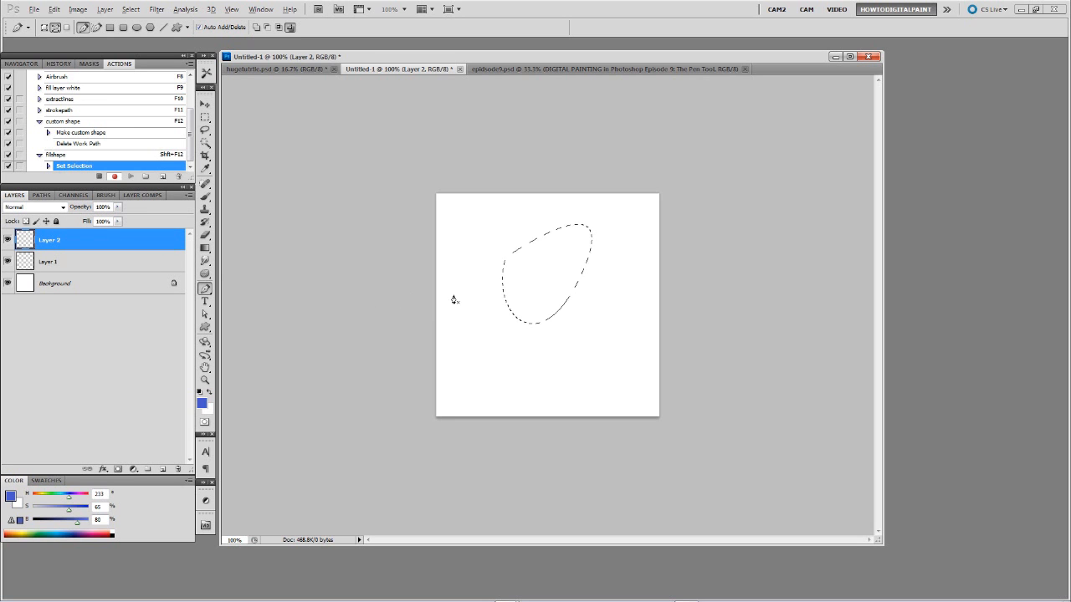
pyautogui.hotkey('alt', 'BackSpace')
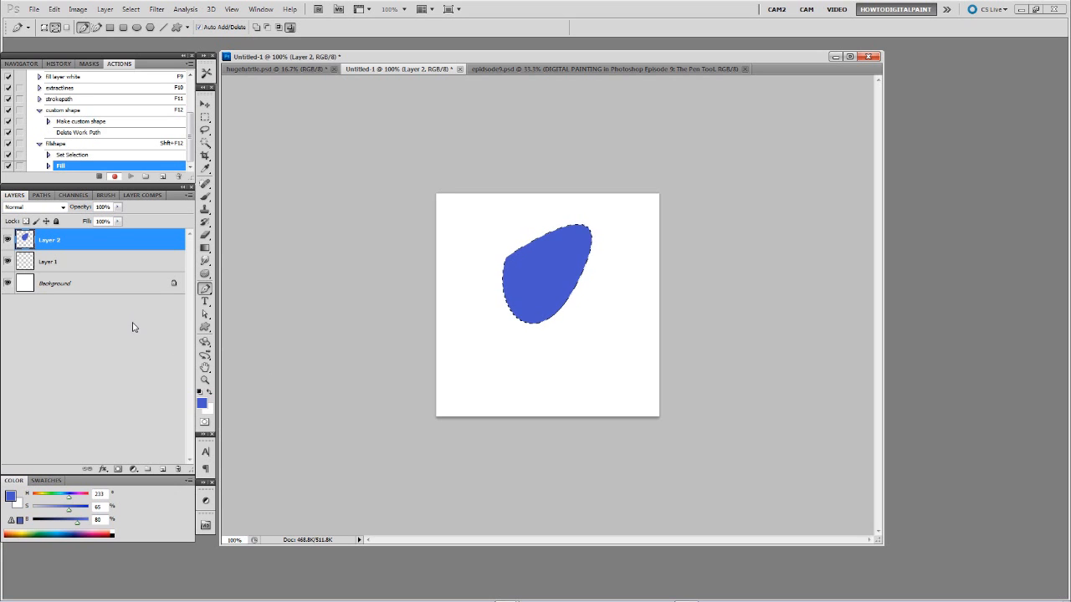
pyautogui.hotkey('ctrl', 'd')
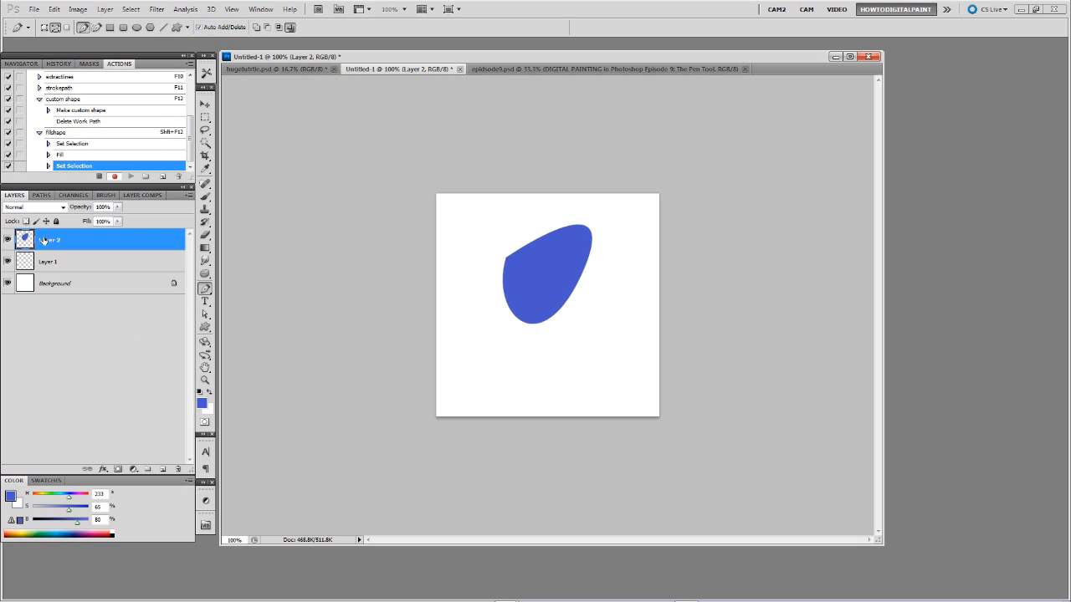
# Delete the work path as the action's last command, stop recording, and select the fillshape action.
pyautogui.click(42, 196)
pyautogui.click(46, 212)
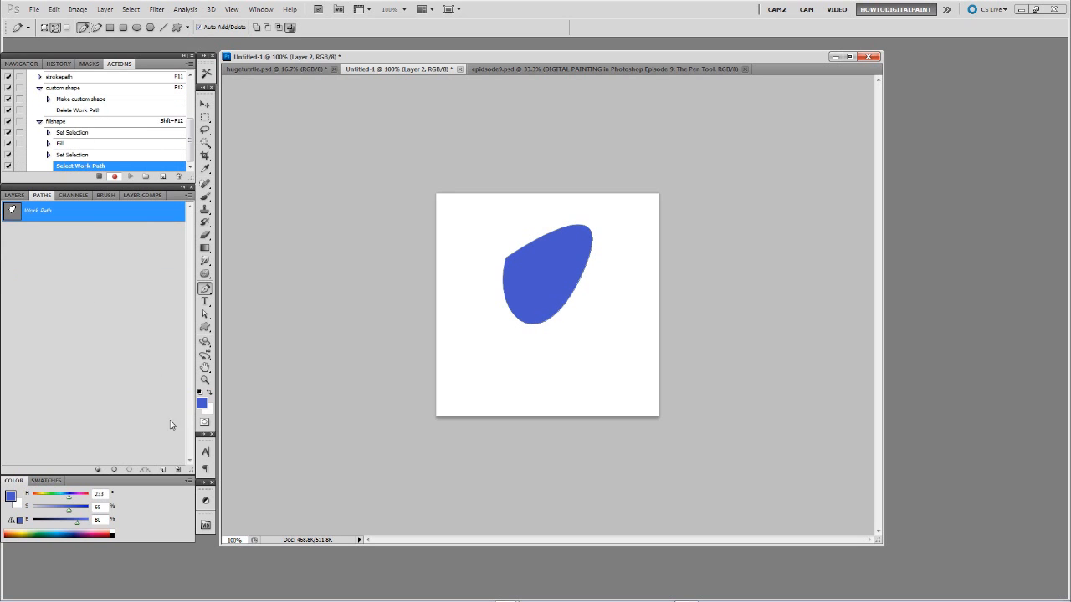
pyautogui.click(178, 470)
pyautogui.click(514, 231)
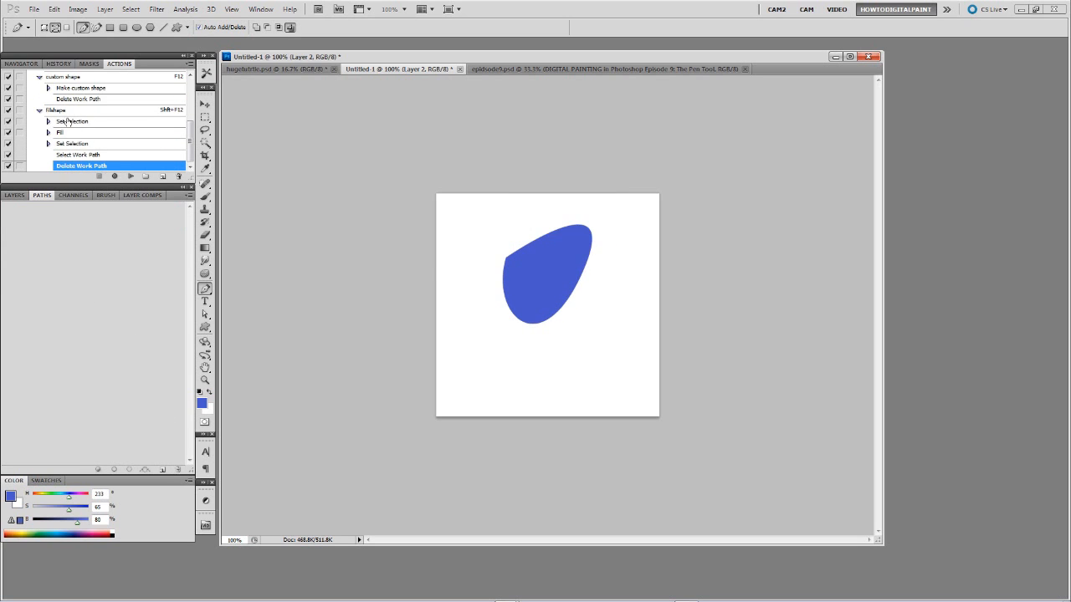
pyautogui.click(60, 112)
pyautogui.click(15, 198)
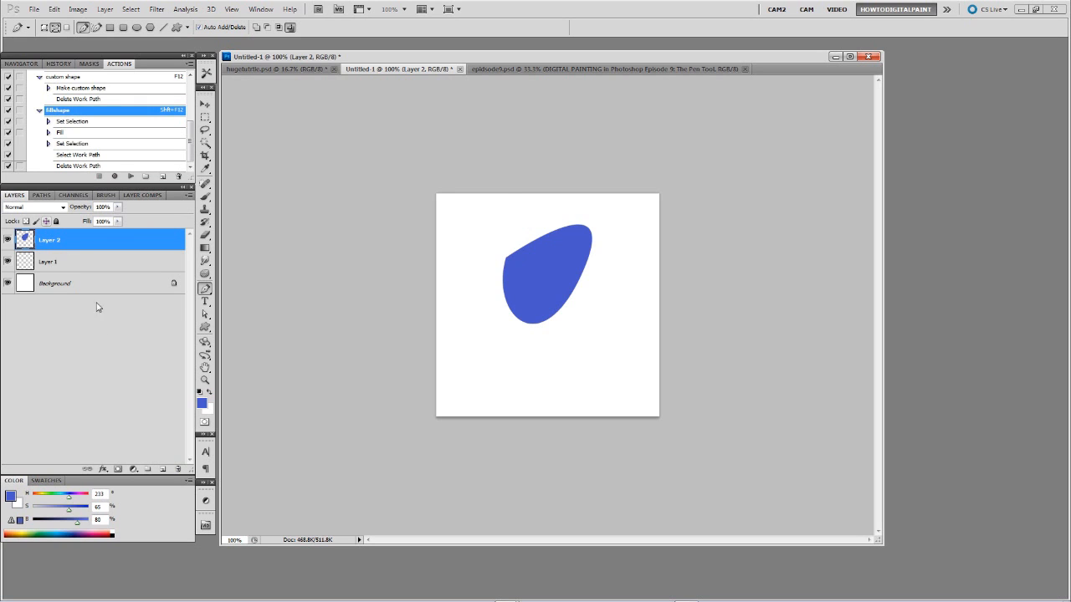
# Delete the filled Layer 2 and add new empty layers above Layer 1 for testing the actions.
pyautogui.click(163, 470)
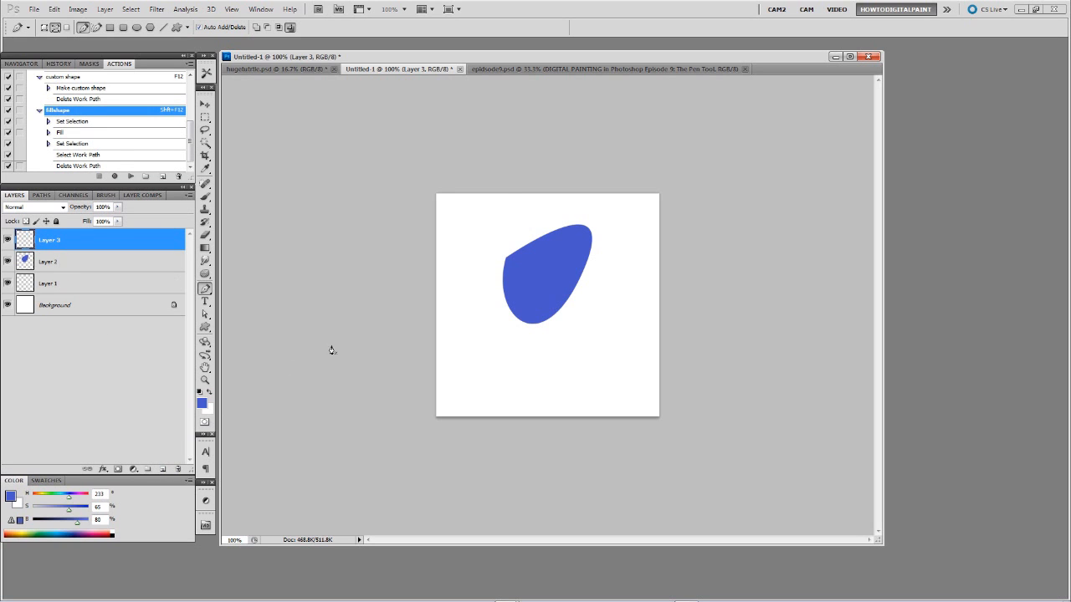
pyautogui.click(109, 261)
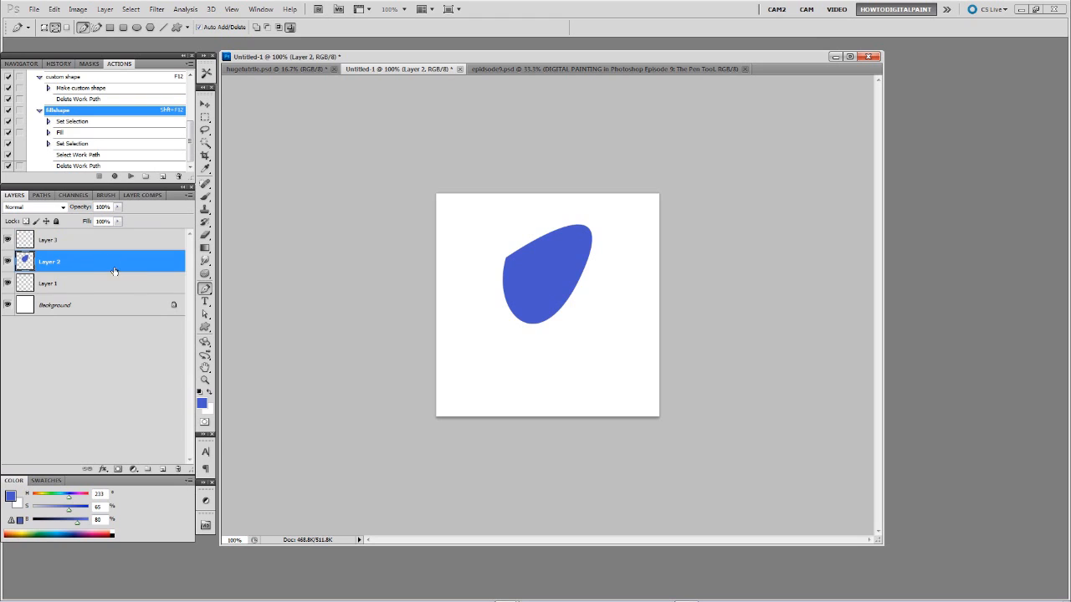
pyautogui.click(178, 469)
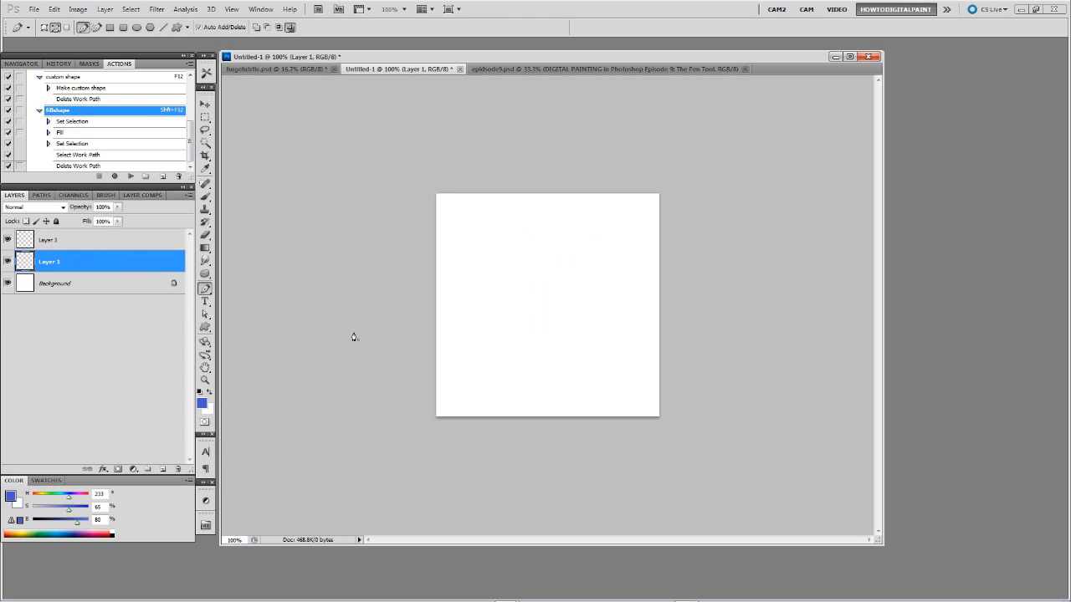
pyautogui.click(162, 471)
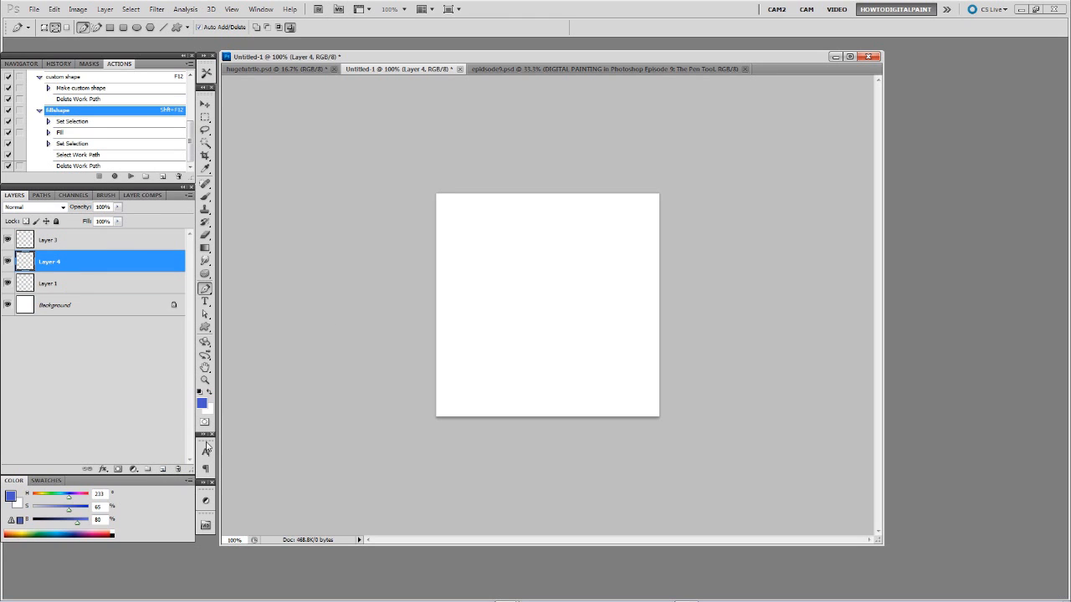
# Draw a closed curved path on the middle of the canvas and run the custom shape action on it.
pyautogui.moveTo(547, 232); pyautogui.dragTo(513, 268)
pyautogui.moveTo(537, 327); pyautogui.dragTo(620, 305)
pyautogui.moveTo(596, 253); pyautogui.dragTo(574, 246)
pyautogui.press('F12')
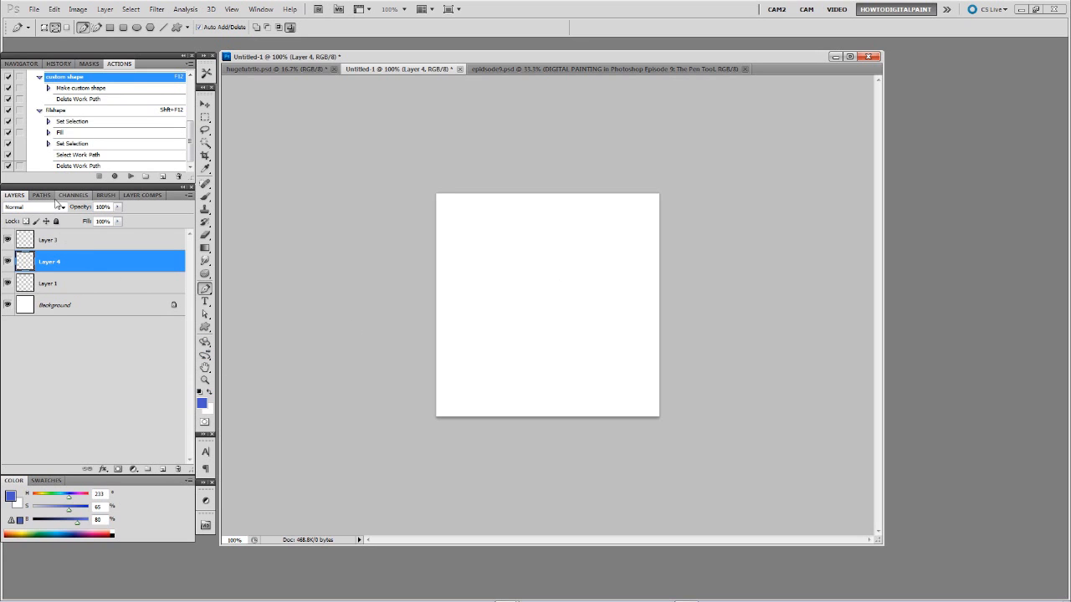
# Draw a closed half-round path on Layer 4 and run the fillshape action to fill it with blue.
pyautogui.click(99, 110)
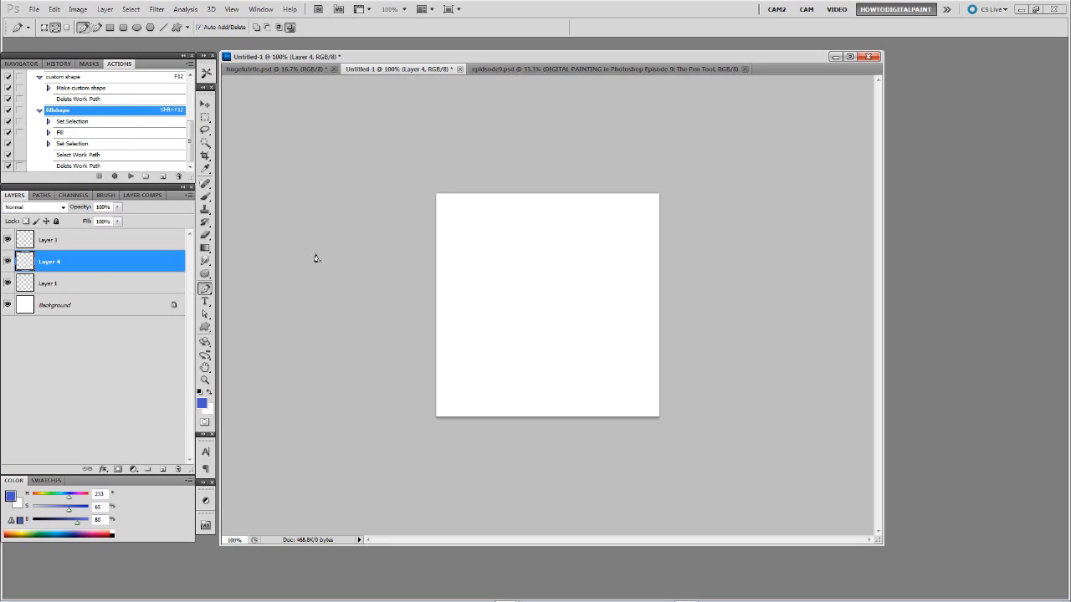
pyautogui.click(487, 260)
pyautogui.moveTo(570, 269); pyautogui.dragTo(547, 343)
pyautogui.click(487, 260)
pyautogui.hotkey('shift', 'F12')
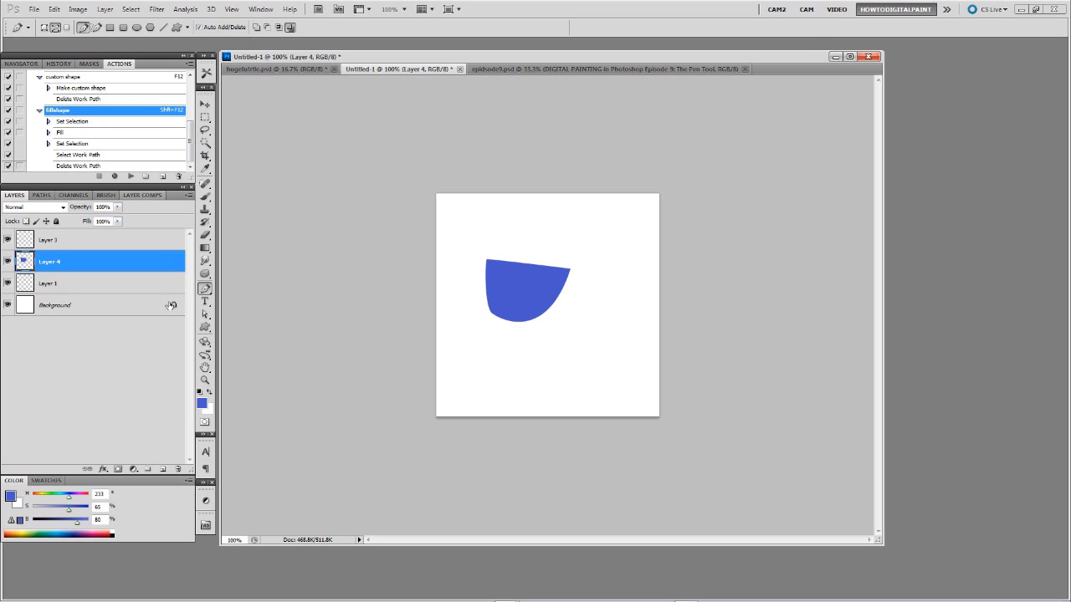
# Switch to the turtle painting document and show the GRID group's perspective lines briefly, hiding them again.
pyautogui.click(103, 80)
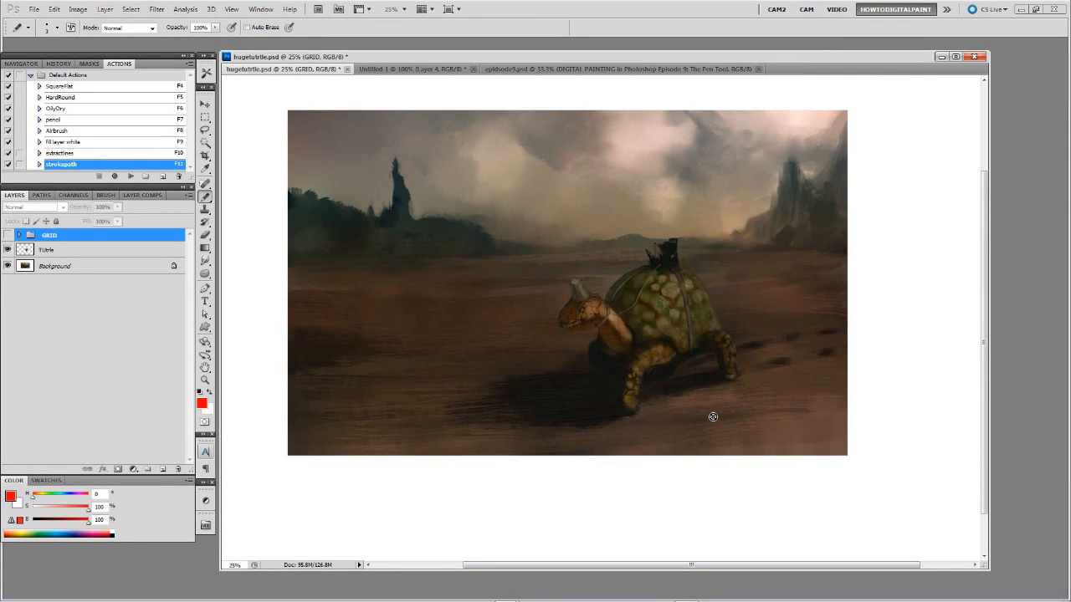
pyautogui.click(7, 235)
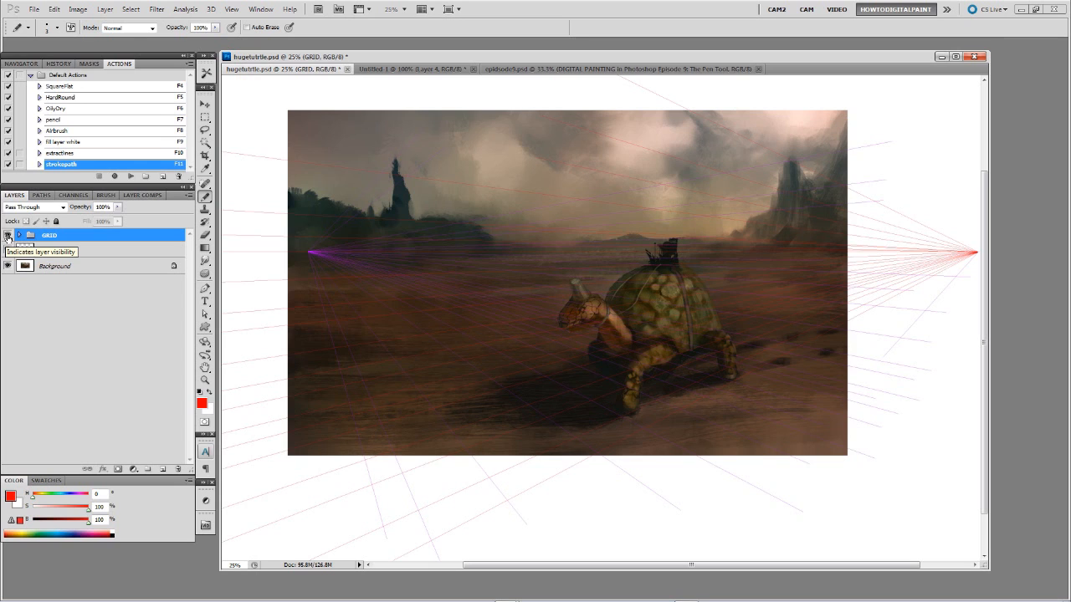
pyautogui.click(7, 235)
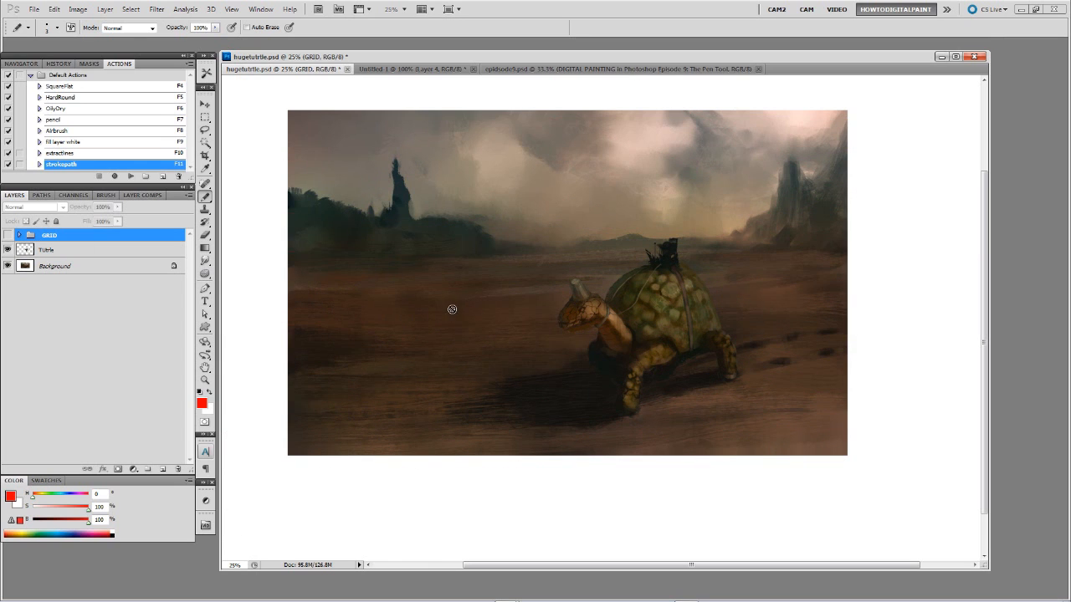
# Add a layer above the GRID group and draw a thick cyan (hue 176) horizontal Pencil line across the canvas at the horizon.
pyautogui.click(163, 469)
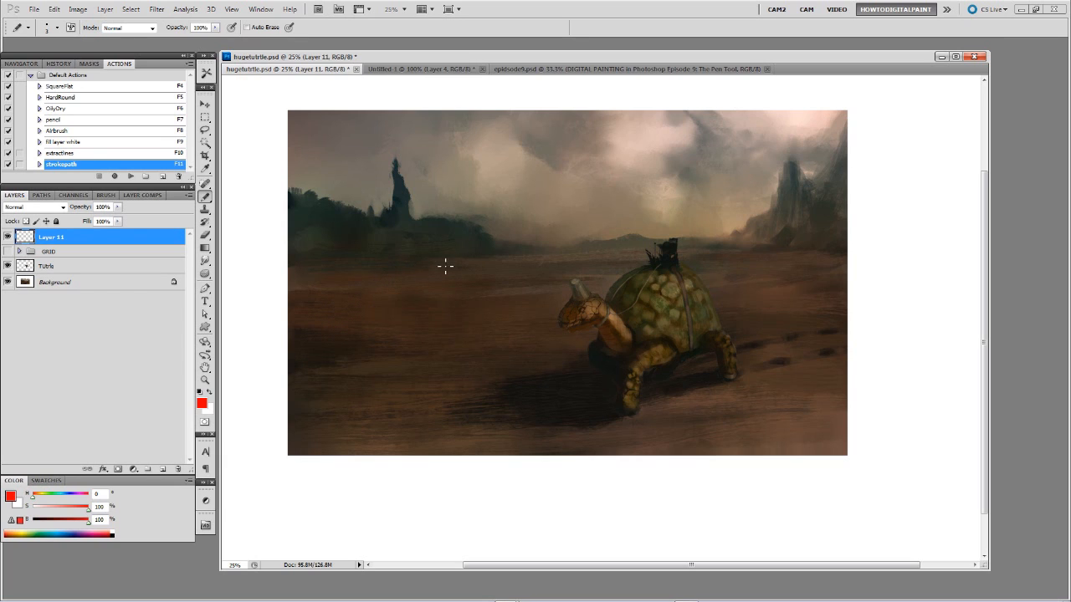
pyautogui.moveTo(34, 497); pyautogui.dragTo(59, 497)
pyautogui.press(']')
pyautogui.press(']')
pyautogui.press('[')
pyautogui.moveTo(618, 258)
pyautogui.mouseDown()
pyautogui.moveTo(236, 259)
pyautogui.moveTo(966, 268)
pyautogui.mouseUp()
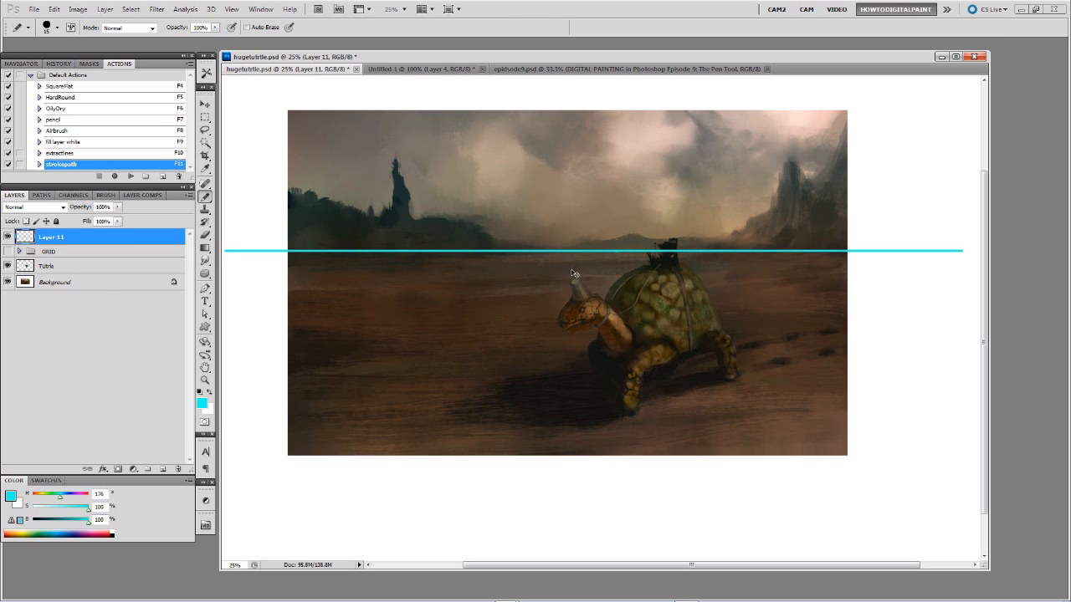
# Thin the cyan horizon line with Free Transform at -12.5% height and nudge it up slightly.
pyautogui.hotkey('ctrl', 't')
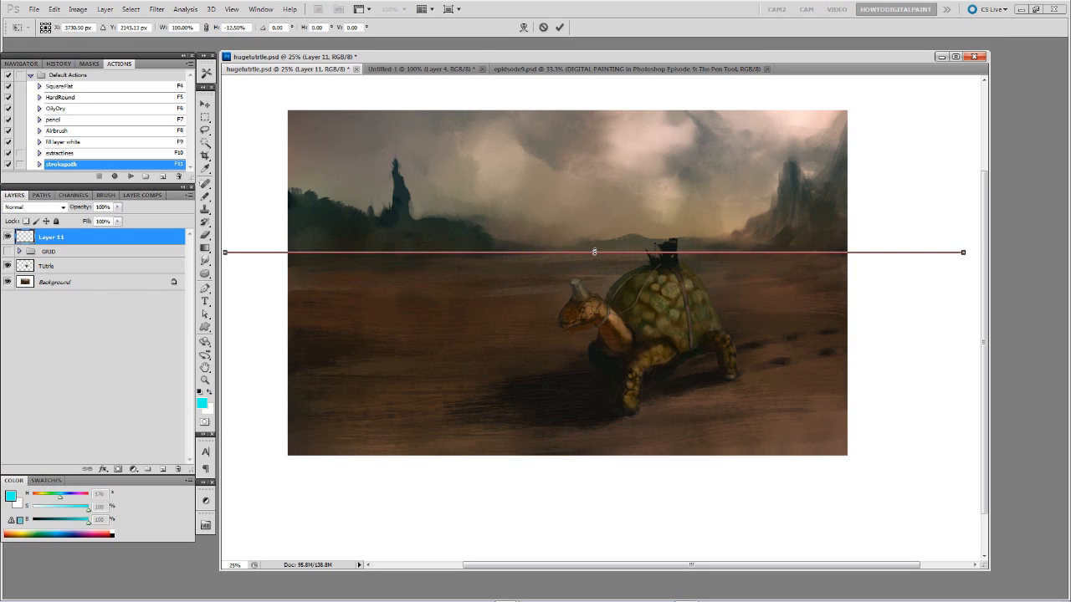
pyautogui.press('Return')
pyautogui.press('b')
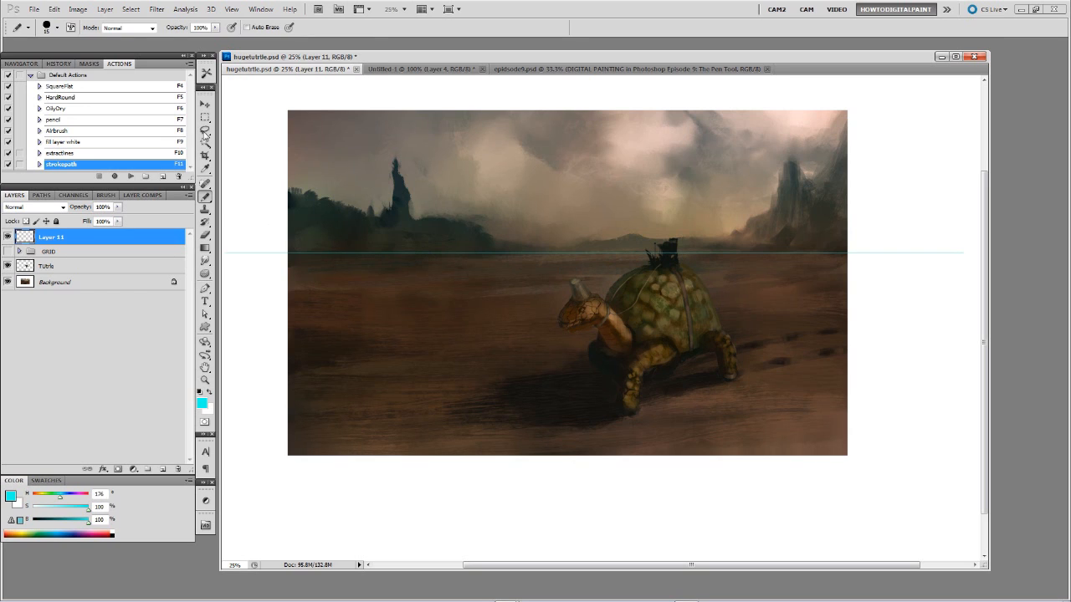
pyautogui.click(205, 104)
pyautogui.press('Up')
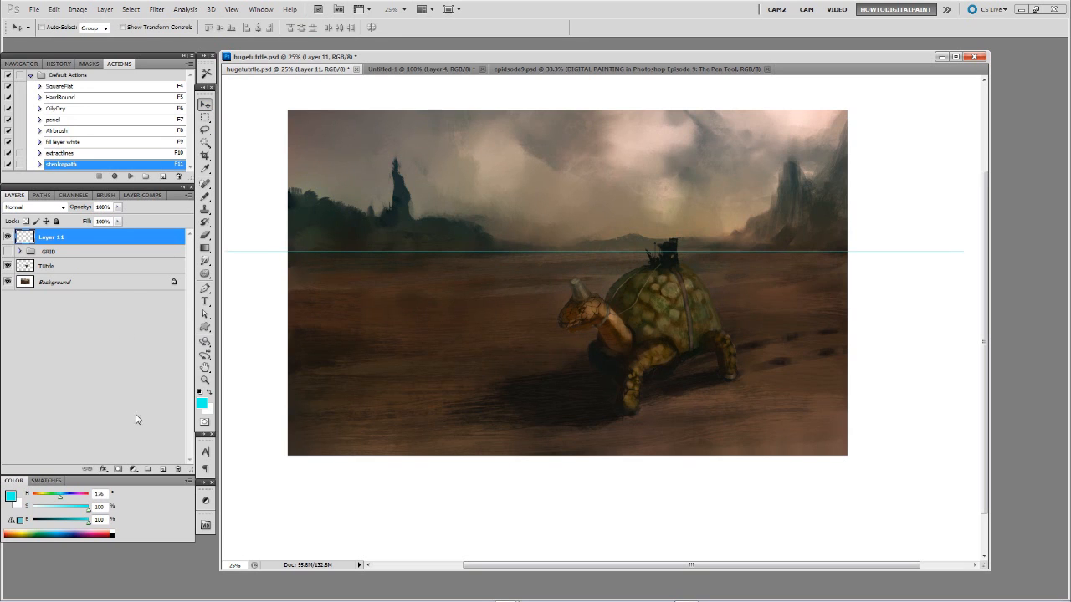
# Add a layer above Layer 11, activate the Pen tool, and set the foreground hue to 0 for red.
pyautogui.click(164, 471)
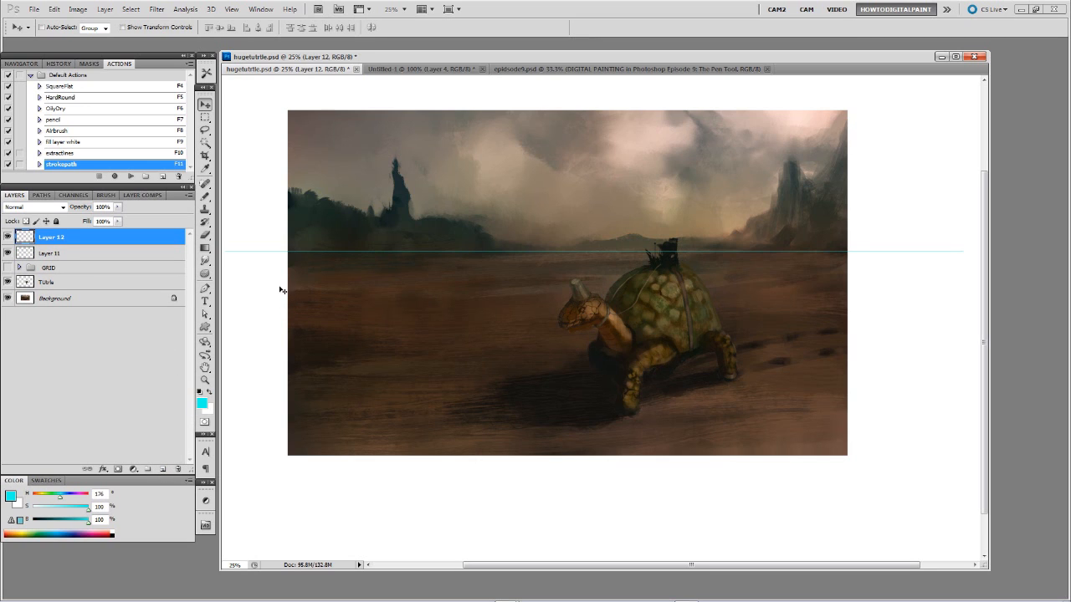
pyautogui.press('p')
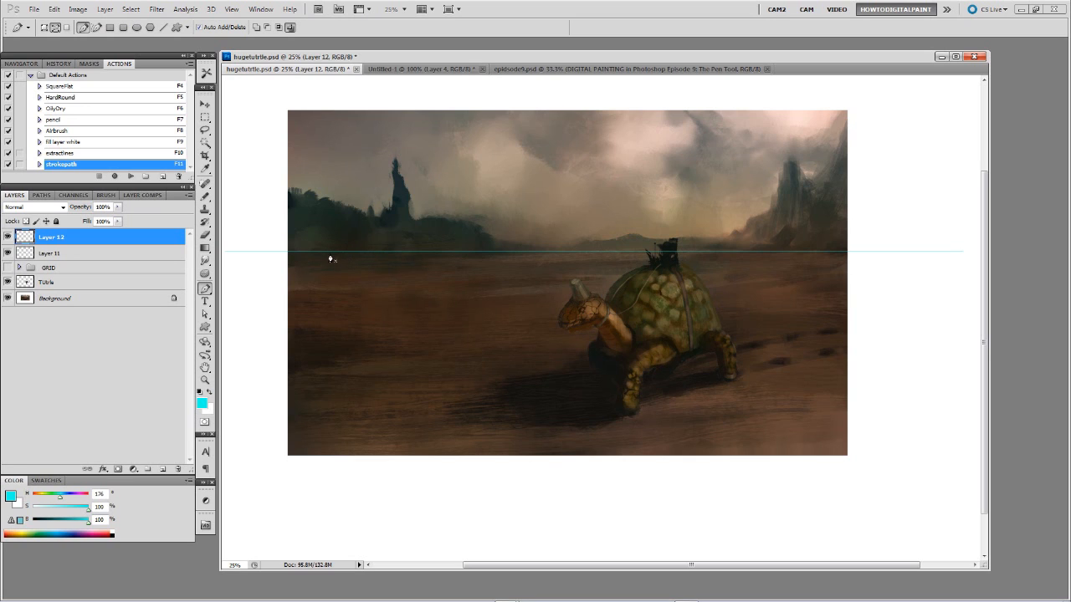
pyautogui.moveTo(40, 498); pyautogui.dragTo(32, 498)
# Draw a straight path from the horizon line's left part diagonally to below the painting's lower right, and activate the Pencil tool.
pyautogui.hotkey('ctrl', '+')
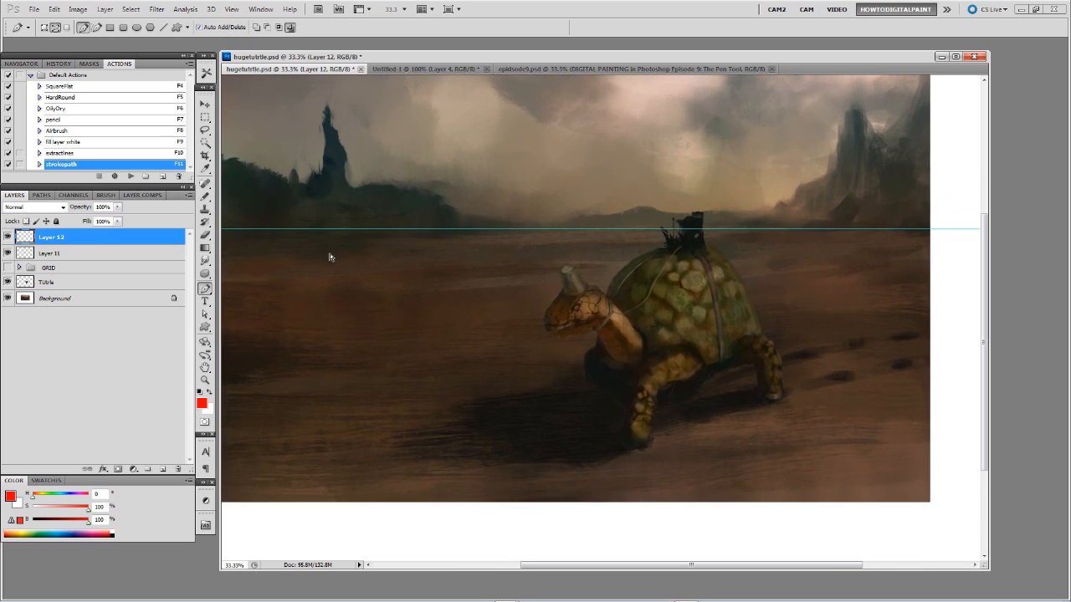
pyautogui.moveTo(396, 270); pyautogui.dragTo(478, 286)
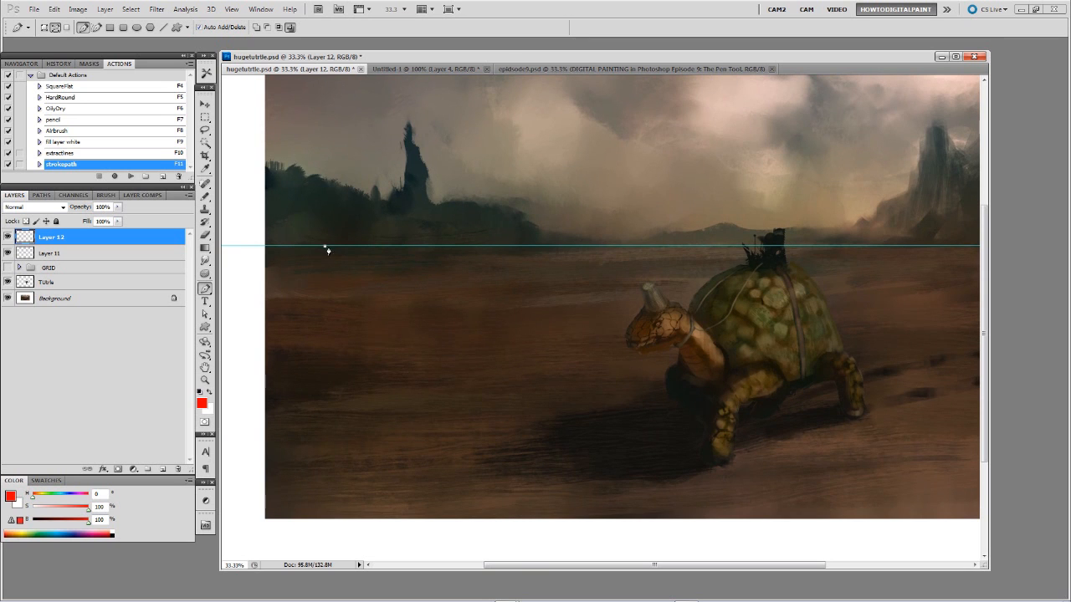
pyautogui.moveTo(528, 321); pyautogui.dragTo(446, 262)
pyautogui.hotkey('ctrl', '-')
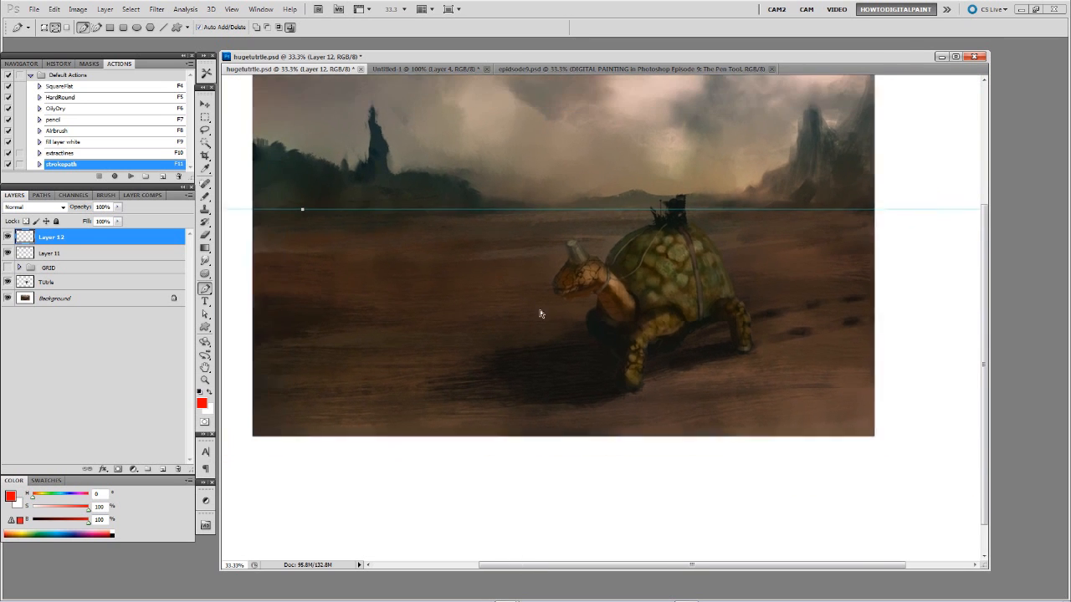
pyautogui.click(759, 490)
pyautogui.moveTo(737, 291); pyautogui.dragTo(749, 309)
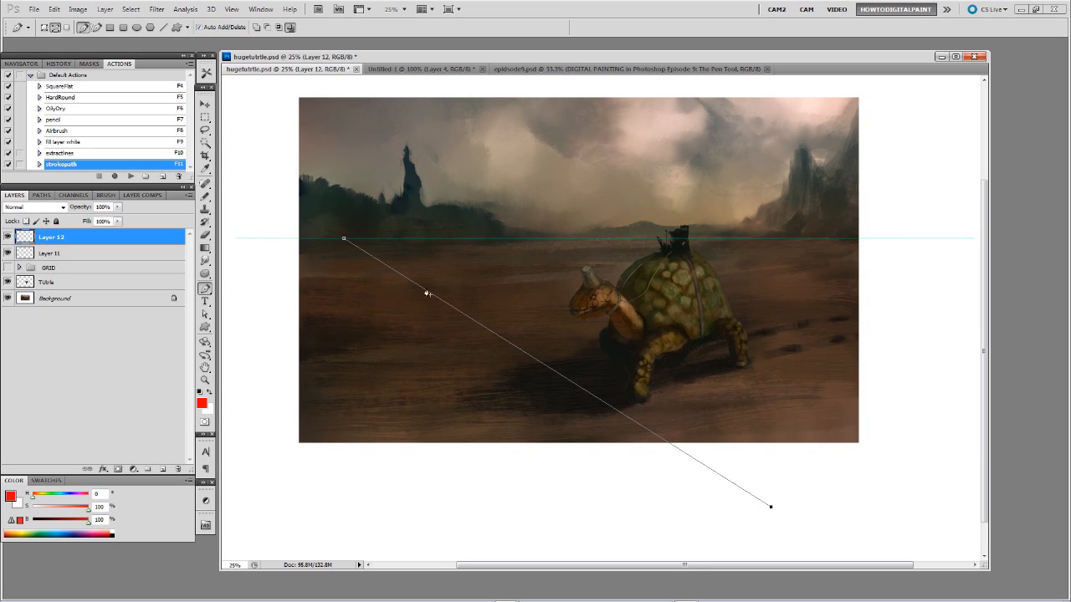
pyautogui.click(205, 198)
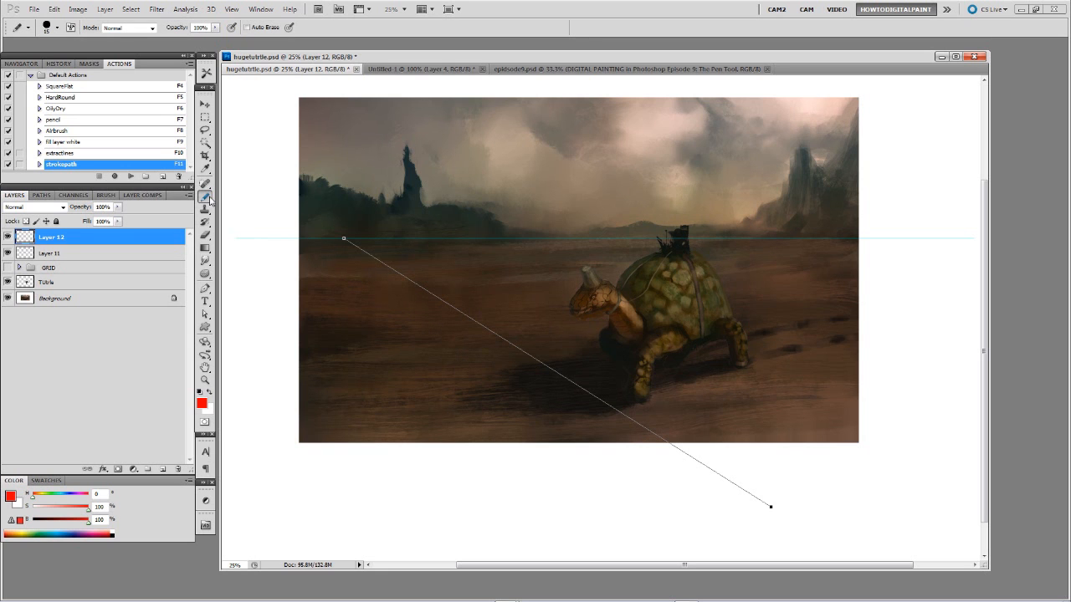
# Reduce the Pencil's brush size and start recording a red action named "stroke path" in Default Actions with function key F12.
pyautogui.click(57, 28)
pyautogui.click(57, 29)
pyautogui.click(190, 65)
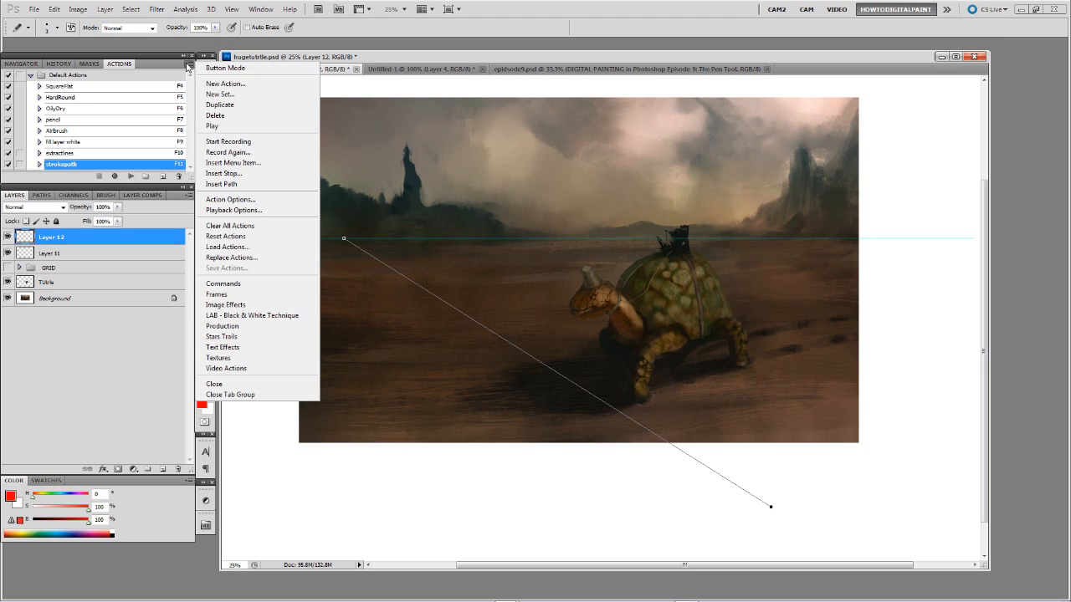
pyautogui.click(232, 87)
pyautogui.write('stroke path')
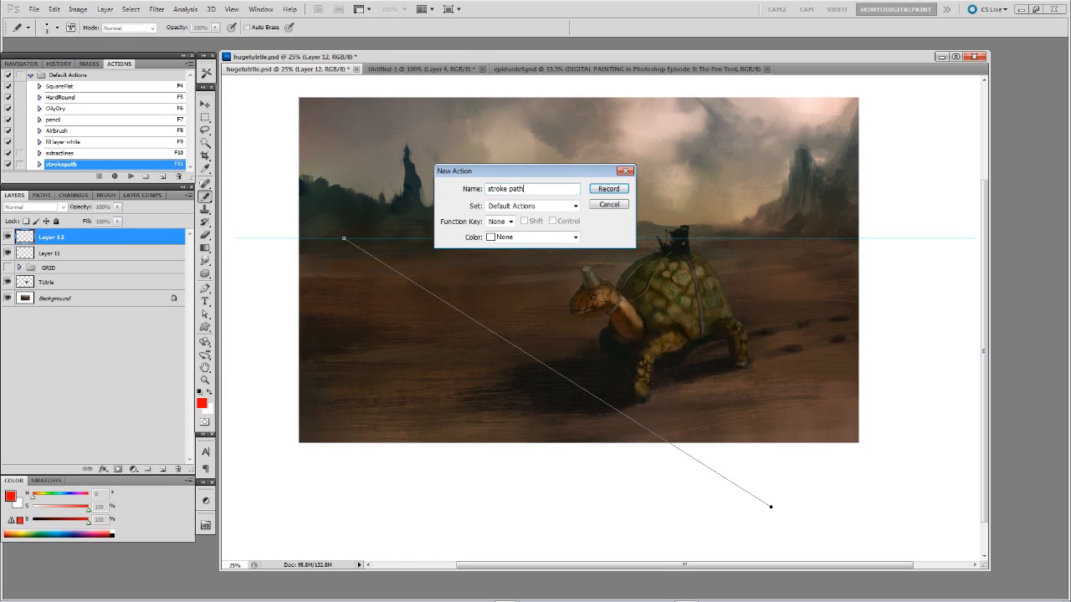
pyautogui.click(576, 206)
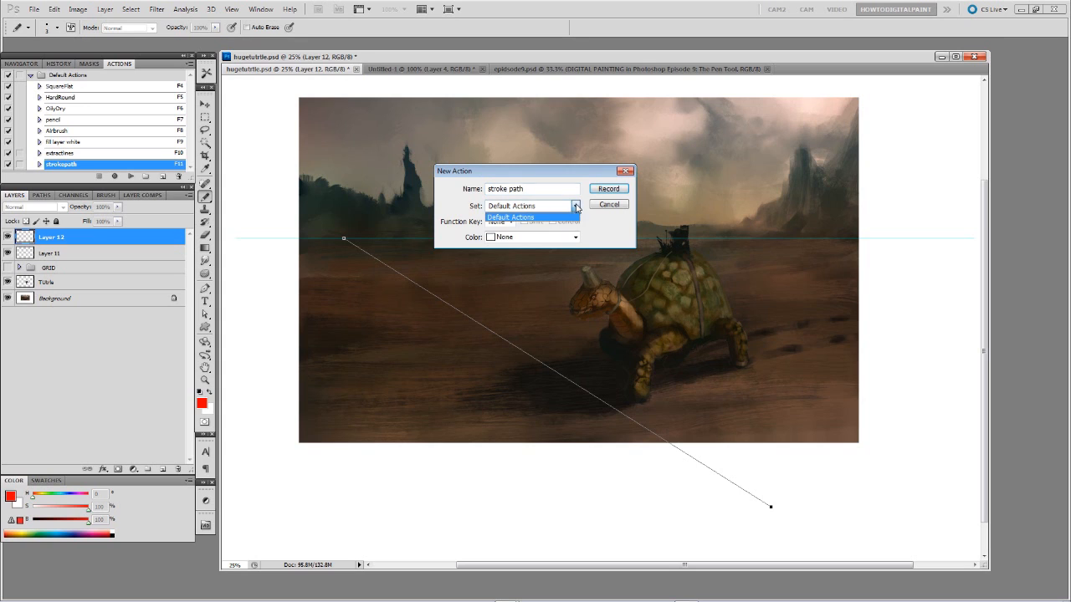
pyautogui.click(572, 216)
pyautogui.click(574, 238)
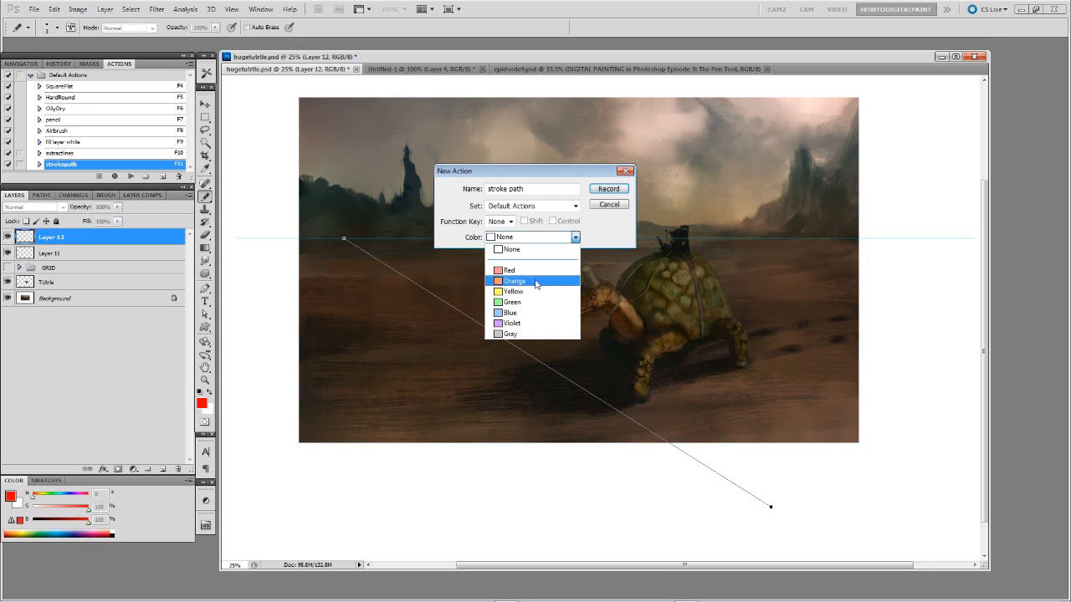
pyautogui.click(532, 270)
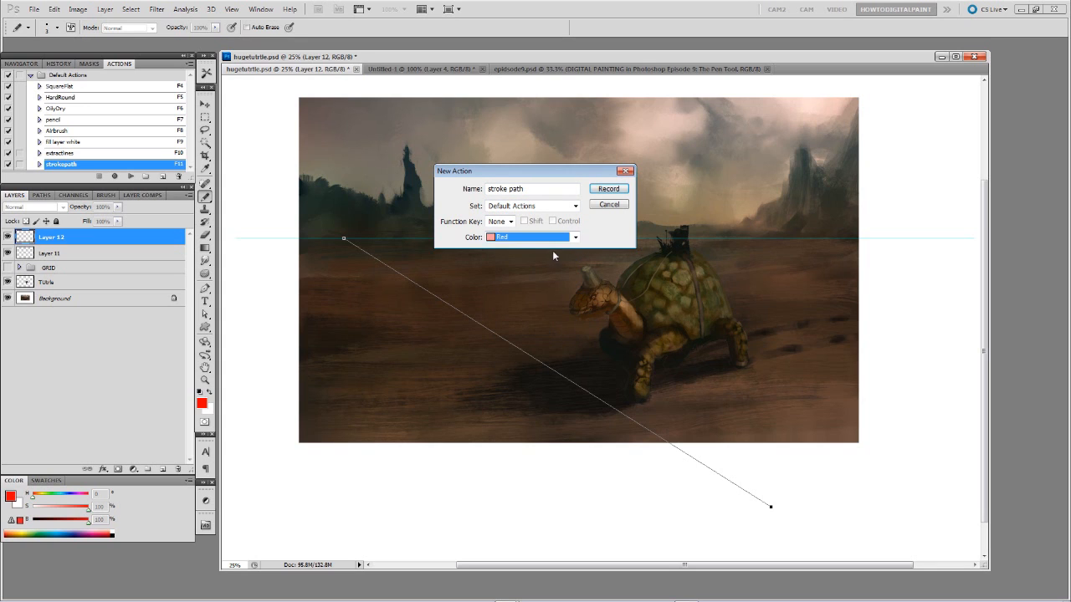
pyautogui.click(510, 220)
pyautogui.click(502, 340)
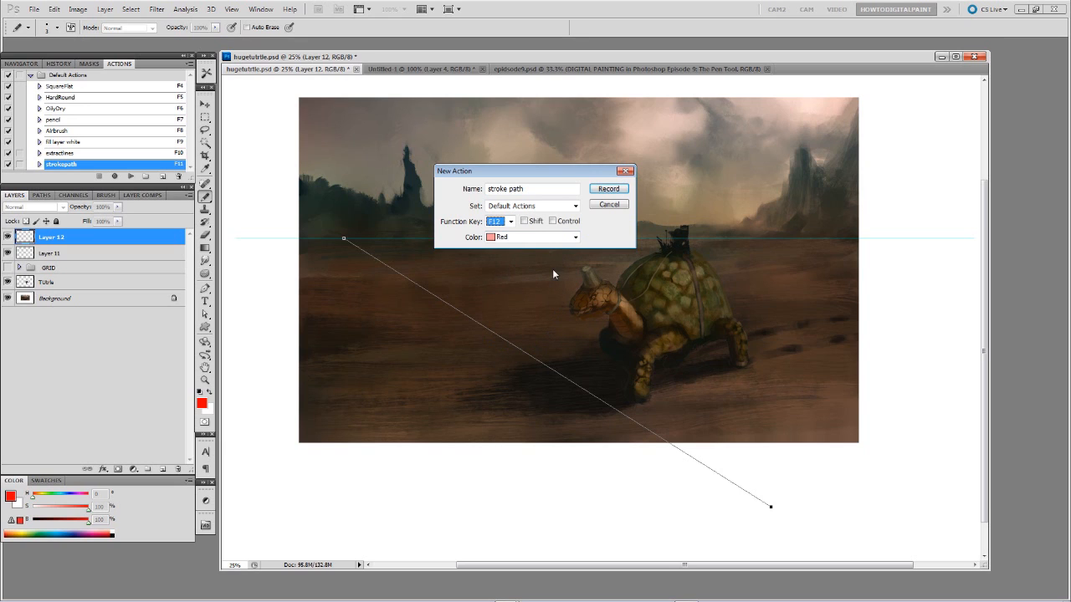
pyautogui.click(608, 189)
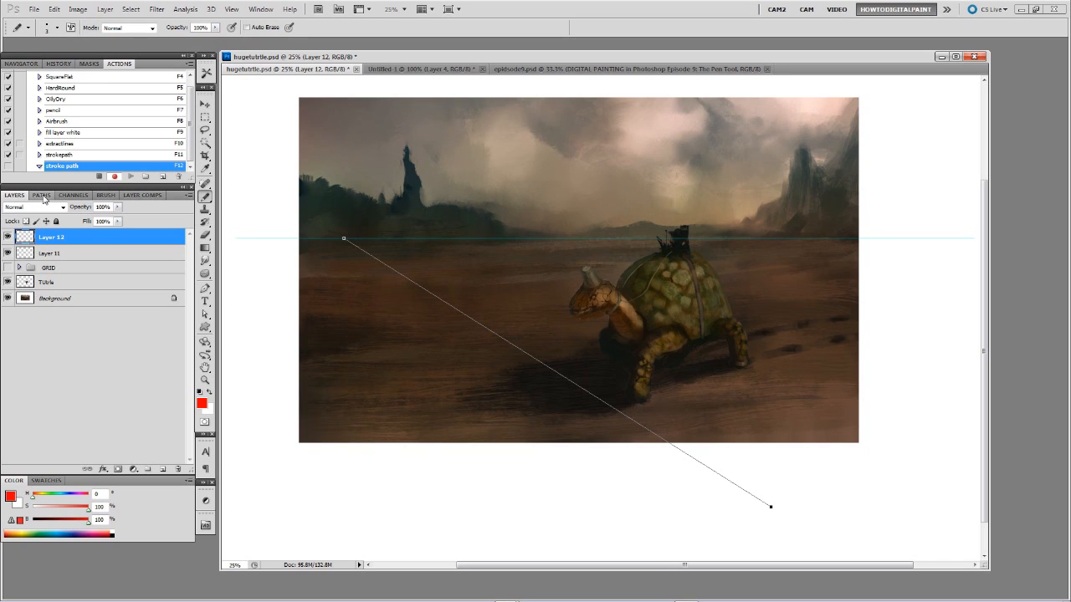
# Record stroking the work path with the Pencil tool in the "stroke path" action, and stop recording.
pyautogui.click(42, 195)
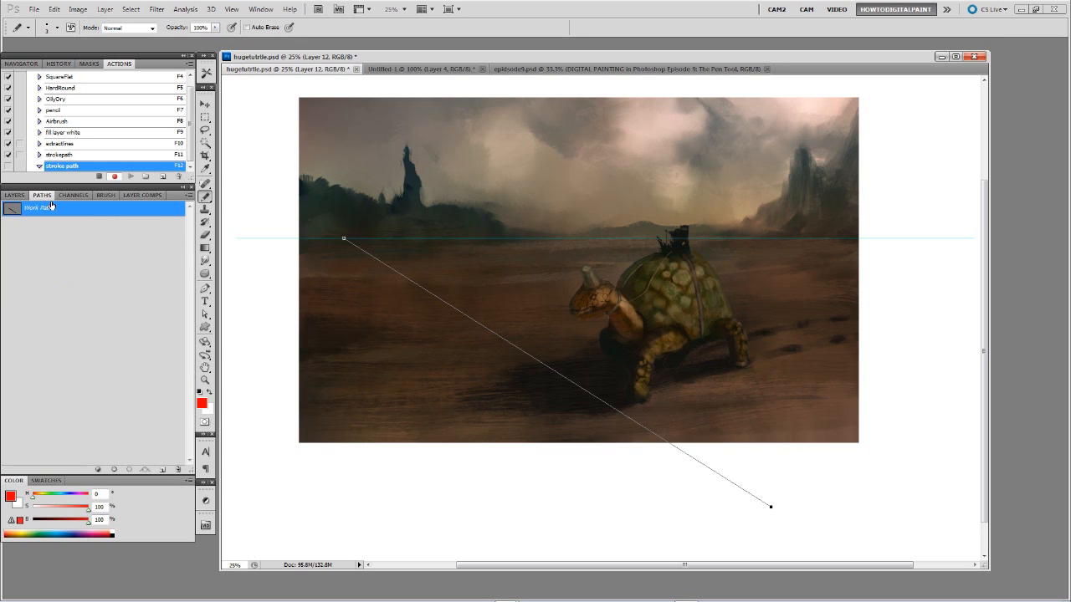
pyautogui.click(189, 197)
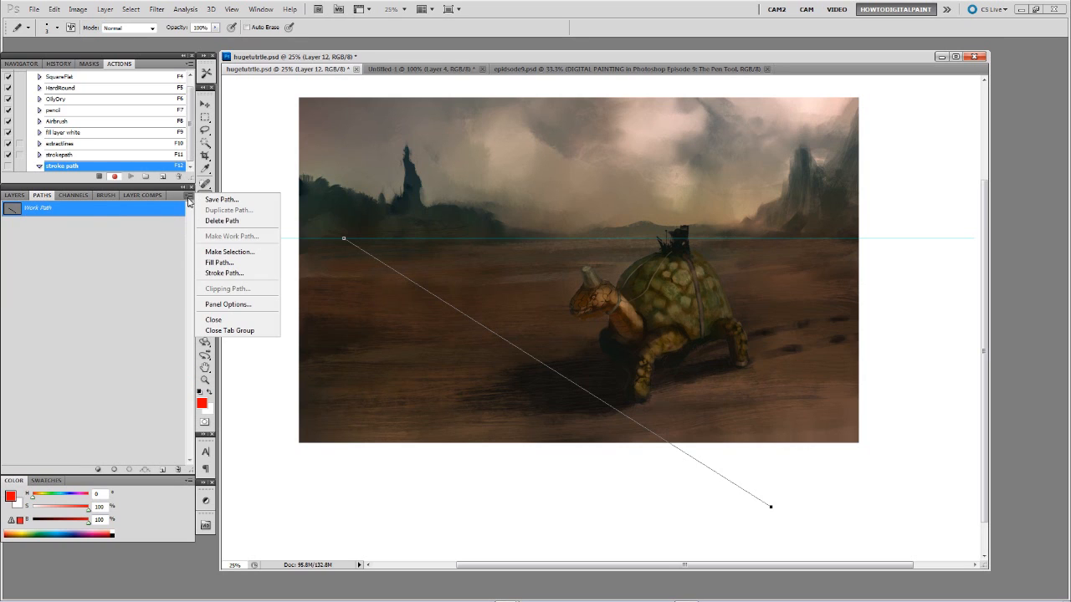
pyautogui.click(223, 273)
pyautogui.click(569, 201)
pyautogui.click(541, 211)
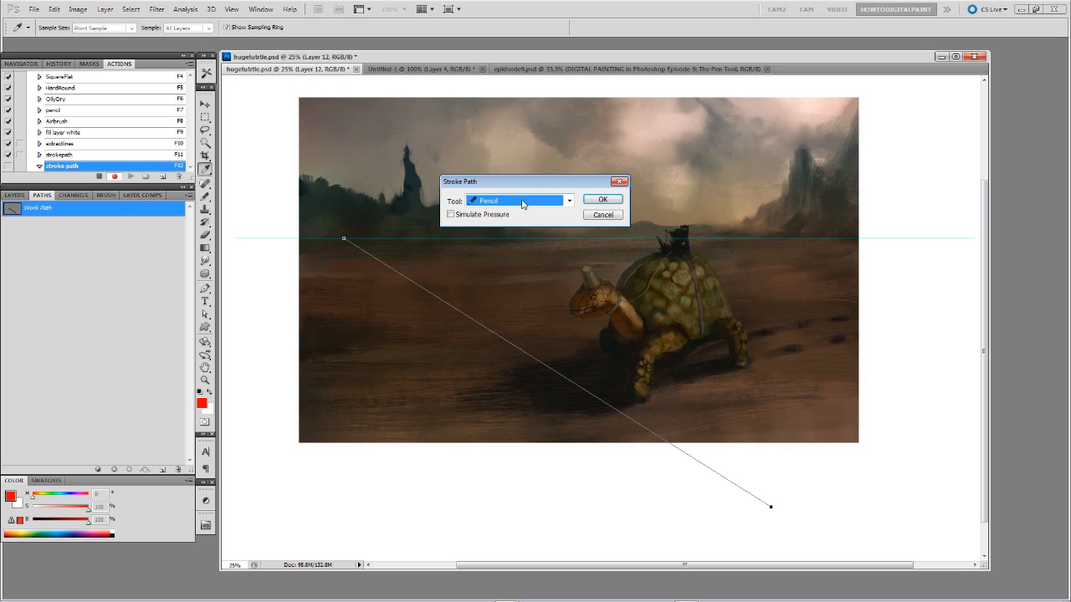
pyautogui.click(603, 201)
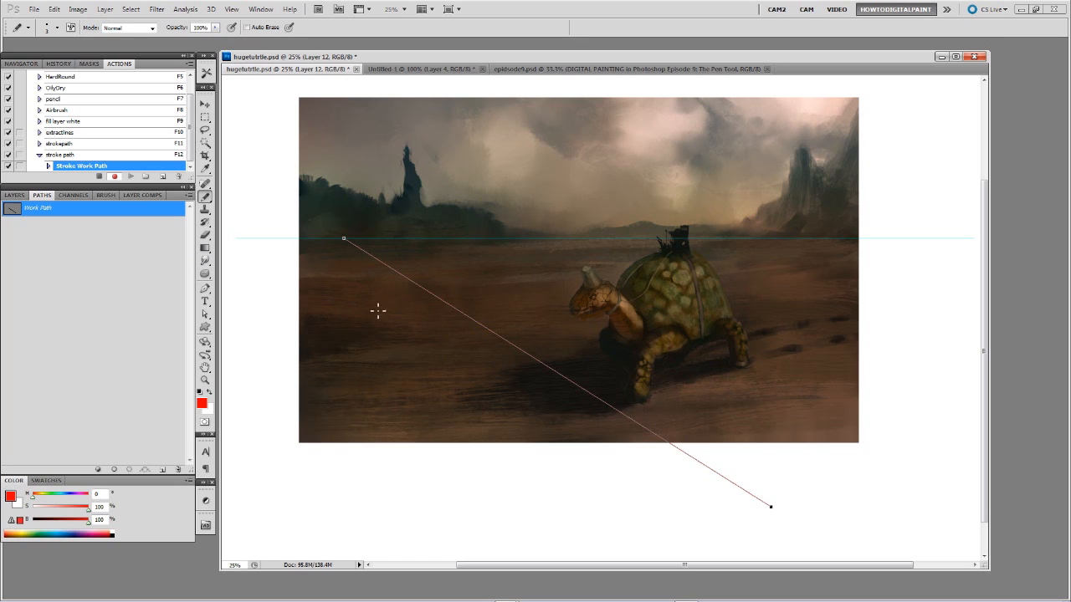
pyautogui.click(99, 177)
# Swing the path's outer anchor up towards the painting's right edge with Direct Selection, stroking red lines with the "stroke path" action.
pyautogui.click(205, 318)
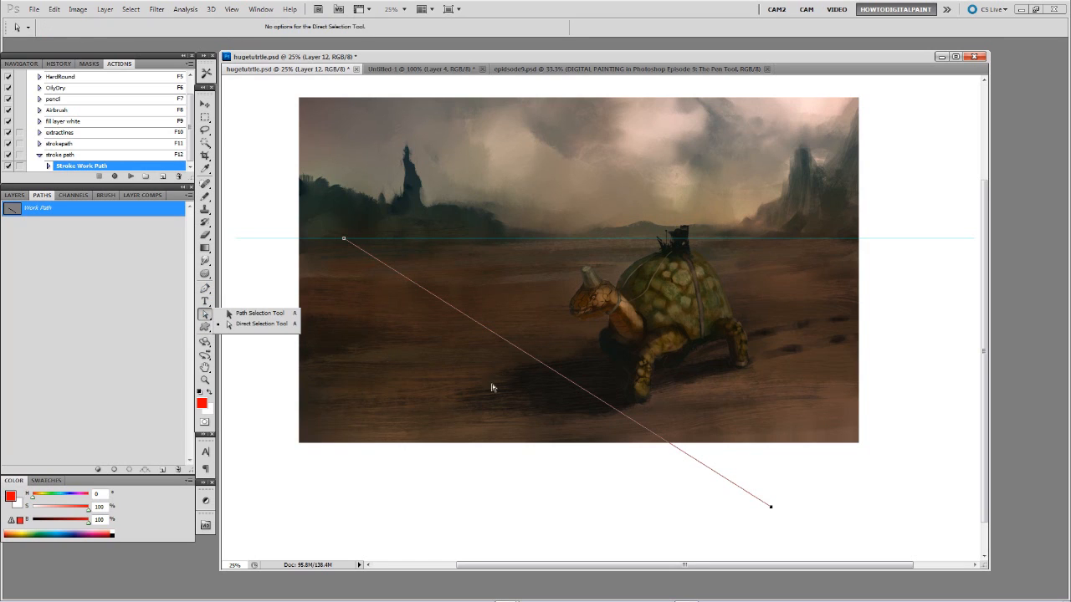
pyautogui.click(772, 510)
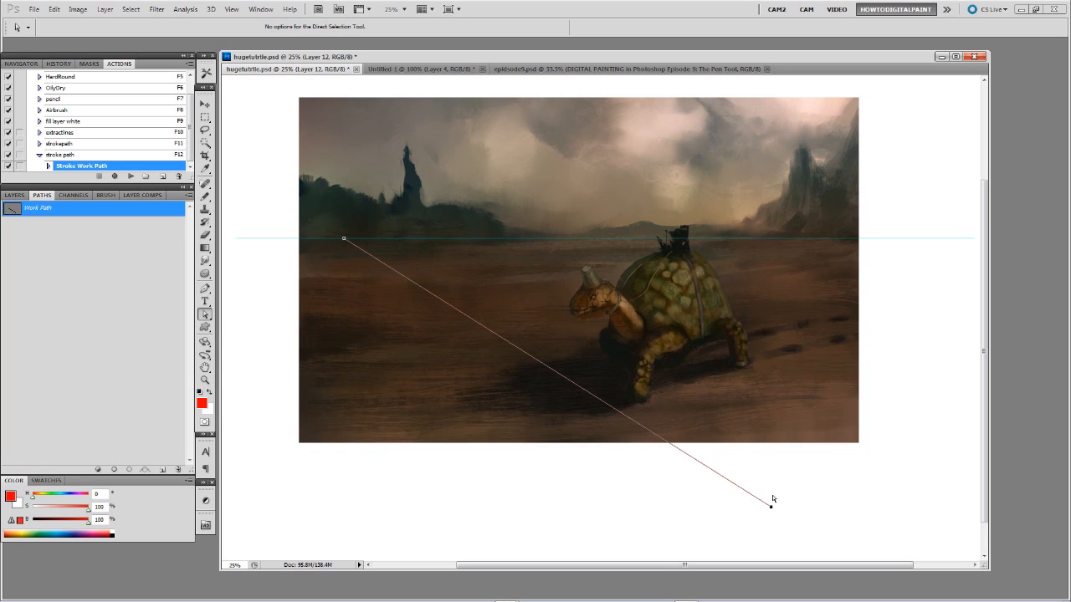
pyautogui.moveTo(772, 510); pyautogui.dragTo(845, 500)
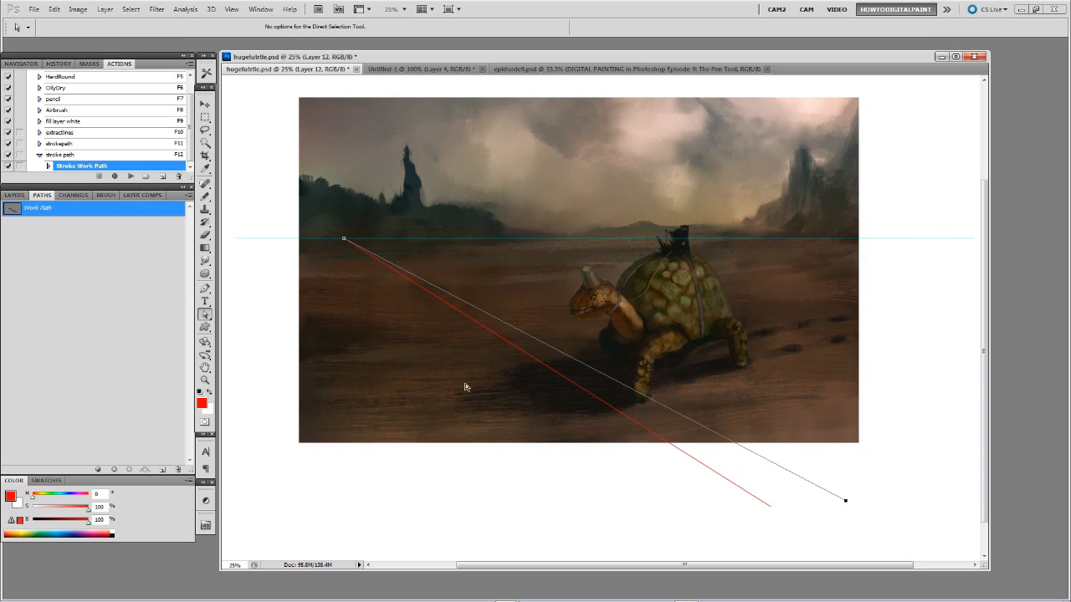
pyautogui.click(14, 195)
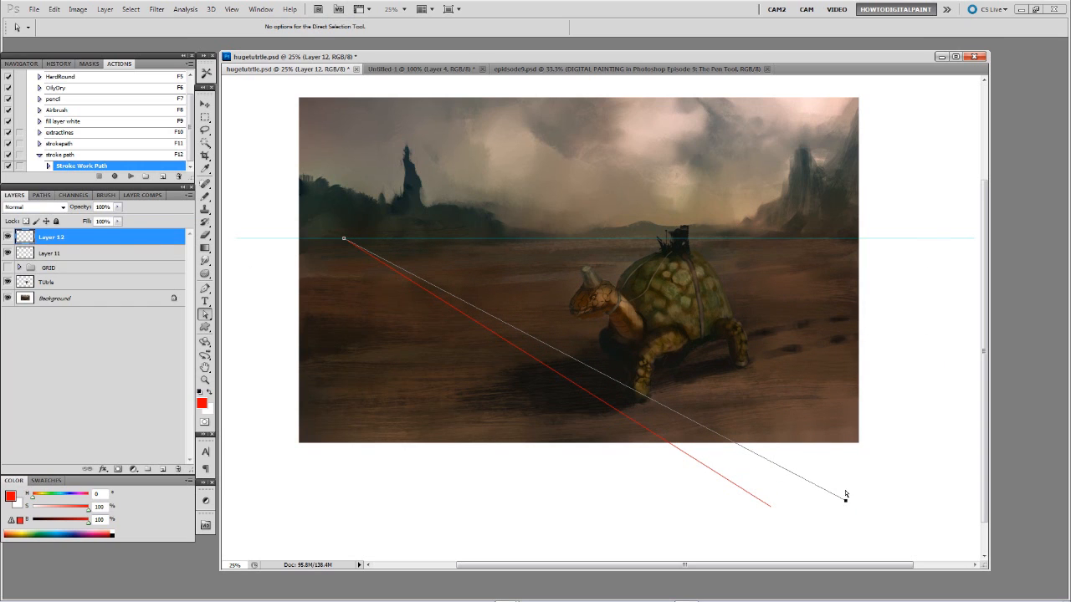
pyautogui.moveTo(846, 503); pyautogui.dragTo(906, 429)
pyautogui.press('F12')
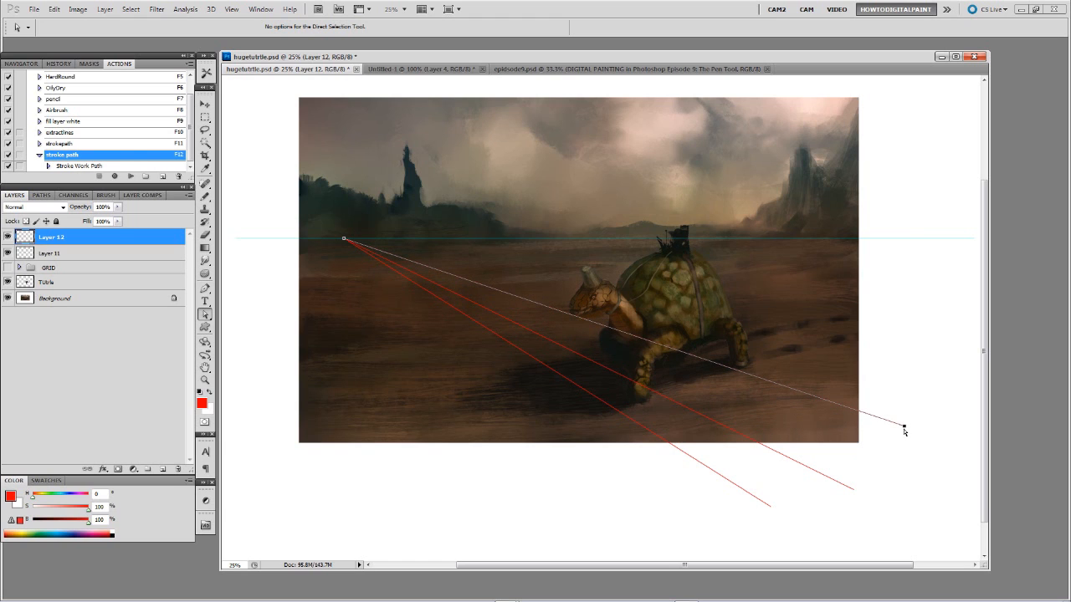
pyautogui.press('F12')
# Keep repositioning the outer anchor above and below the horizon, stroking each position to complete the fan of red perspective lines.
pyautogui.moveTo(905, 428)
pyautogui.mouseDown()
pyautogui.moveTo(966, 262)
pyautogui.moveTo(951, 343)
pyautogui.moveTo(957, 332)
pyautogui.moveTo(848, 513)
pyautogui.moveTo(701, 549)
pyautogui.moveTo(504, 548)
pyautogui.moveTo(759, 316)
pyautogui.moveTo(756, 287)
pyautogui.moveTo(641, 103)
pyautogui.moveTo(636, 124)
pyautogui.moveTo(836, 139)
pyautogui.moveTo(843, 192)
pyautogui.moveTo(912, 199)
pyautogui.mouseUp()
pyautogui.press('F12')
pyautogui.press('F12')
pyautogui.press('F12')
pyautogui.press('F12')
pyautogui.press('F12')
pyautogui.press('F12')
pyautogui.press('F12')
pyautogui.press('F12')
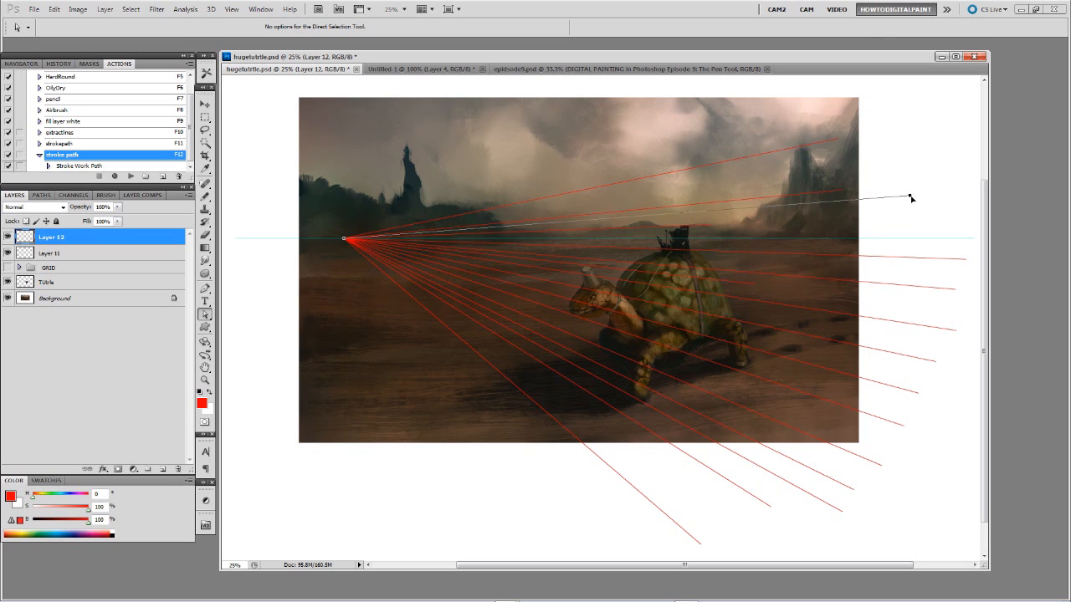
# Add a layer above Layer 12 and delete the existing work path.
pyautogui.moveTo(854, 247); pyautogui.dragTo(762, 238)
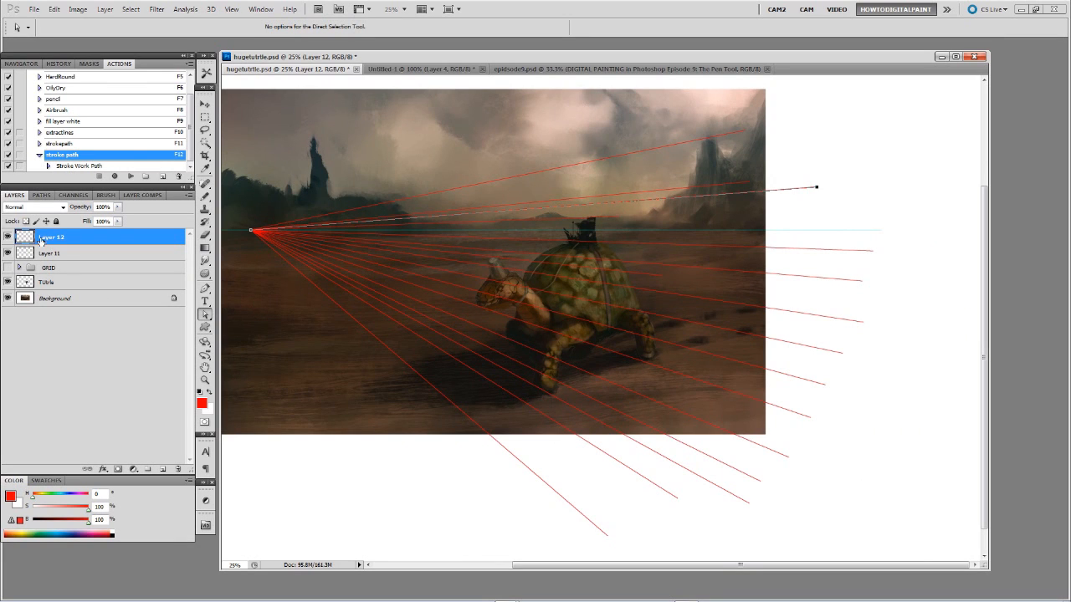
pyautogui.click(163, 470)
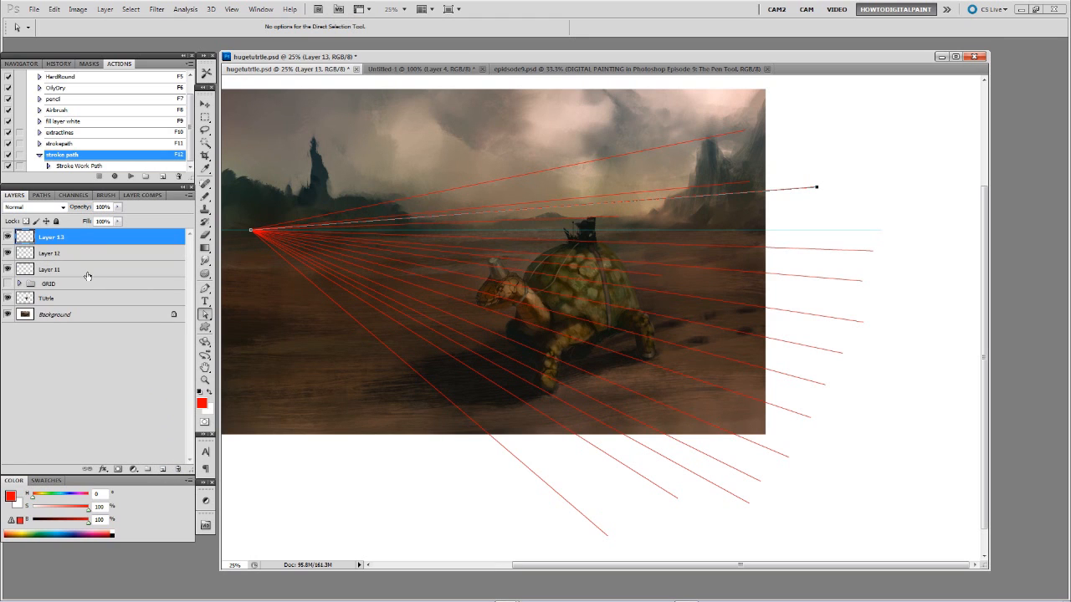
pyautogui.click(44, 197)
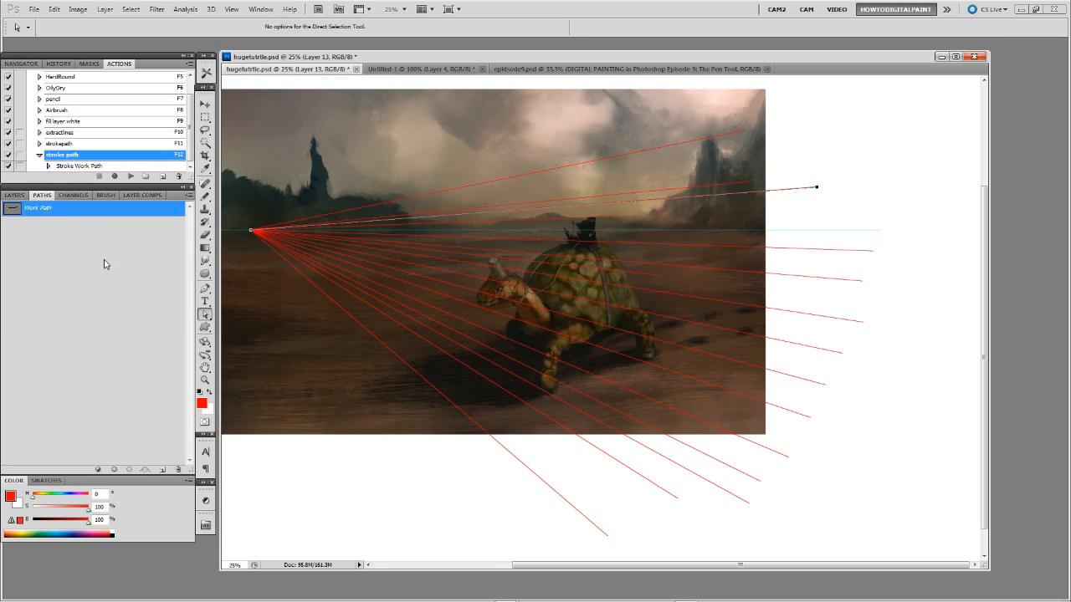
pyautogui.click(178, 471)
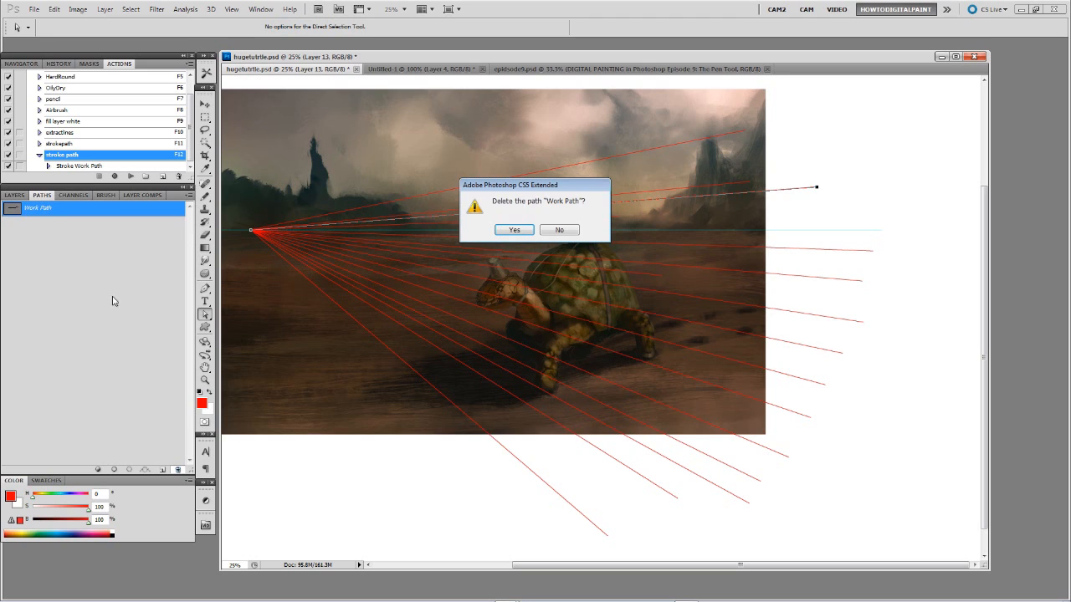
pyautogui.click(513, 231)
pyautogui.click(15, 196)
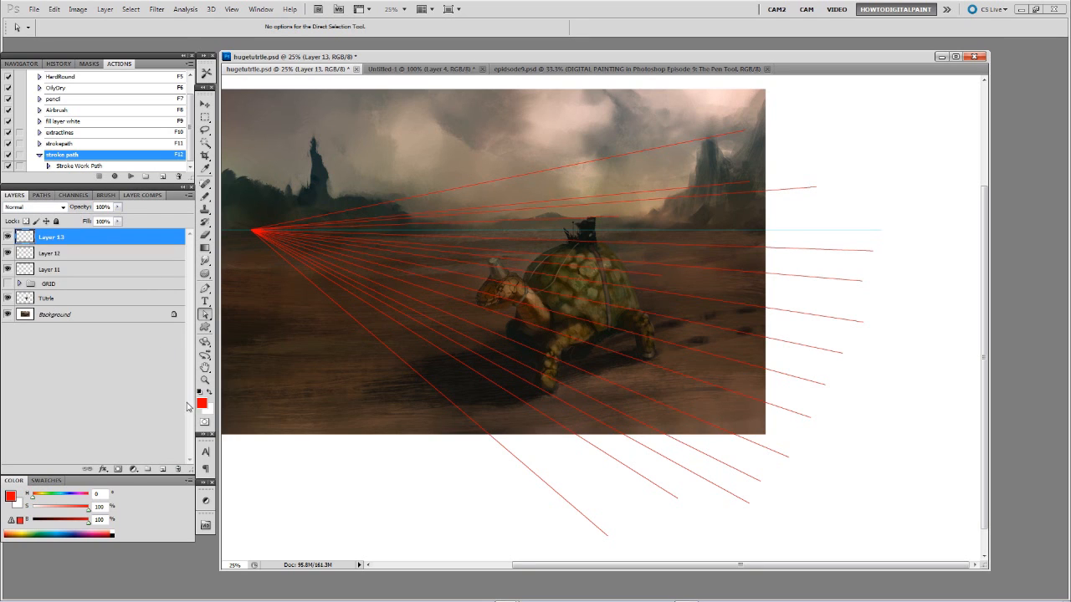
# Set the foreground hue to 133 for green and start a Pen path on VP2 at the horizon line's right end.
pyautogui.click(52, 494)
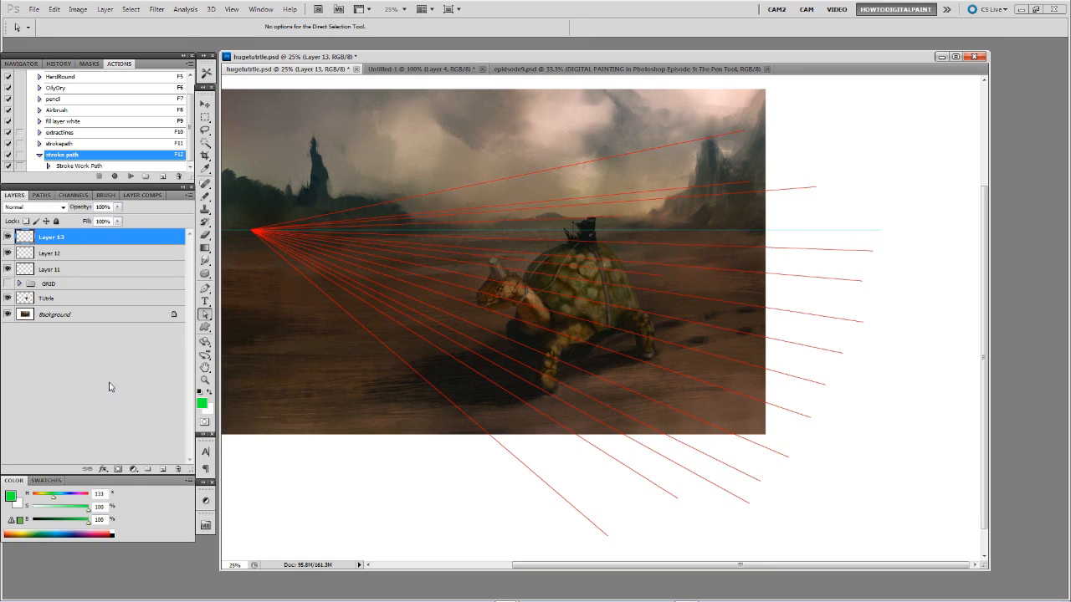
pyautogui.click(43, 196)
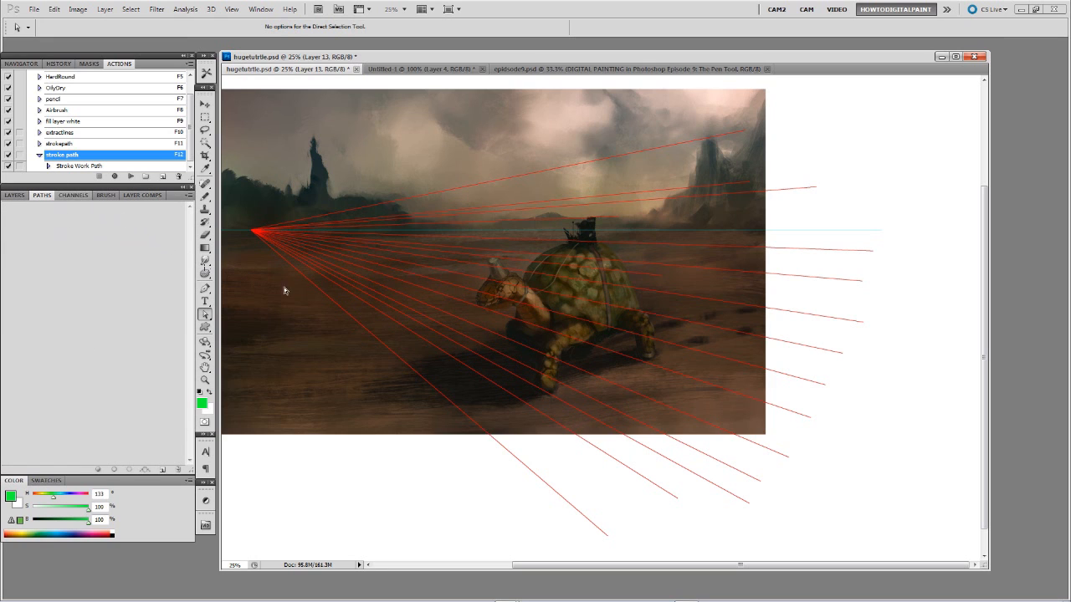
pyautogui.press('p')
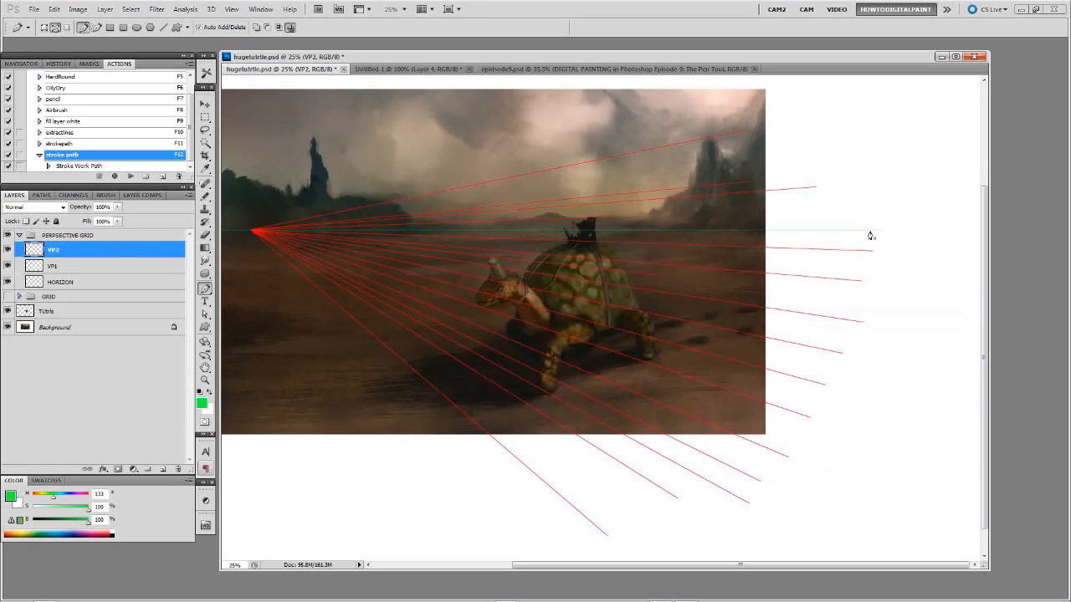
pyautogui.click(872, 230)
pyautogui.click(293, 502)
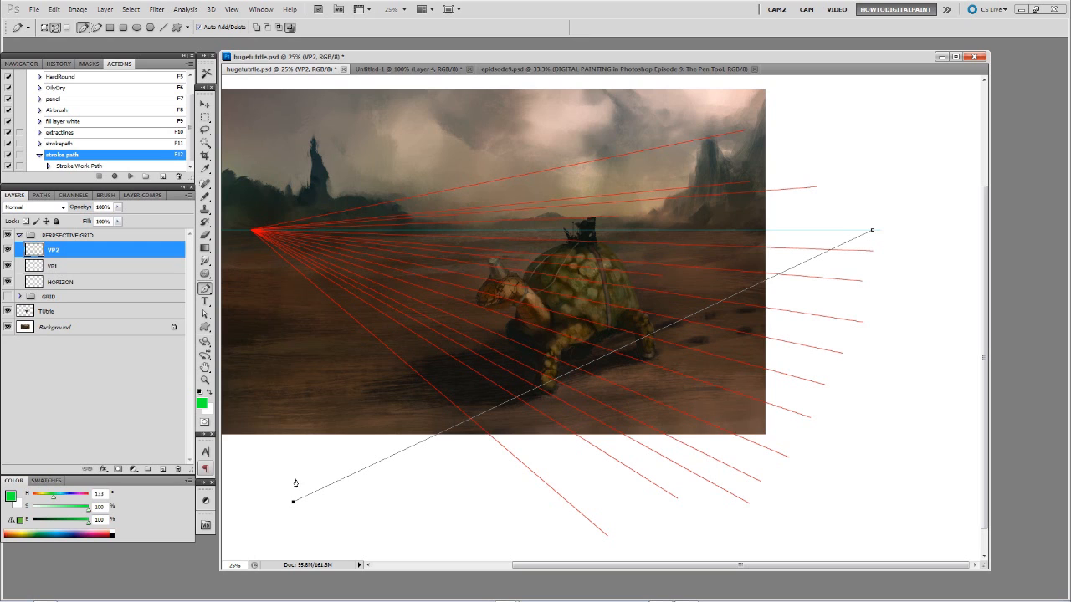
pyautogui.hotkey('ctrl', 'z')
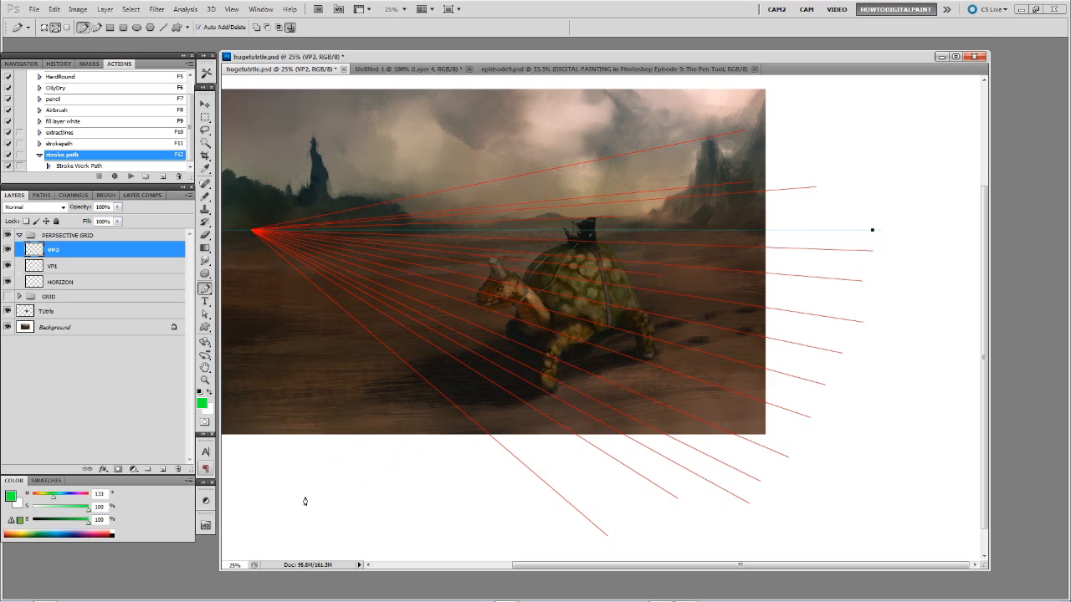
pyautogui.click(293, 497)
pyautogui.moveTo(293, 496); pyautogui.dragTo(308, 505)
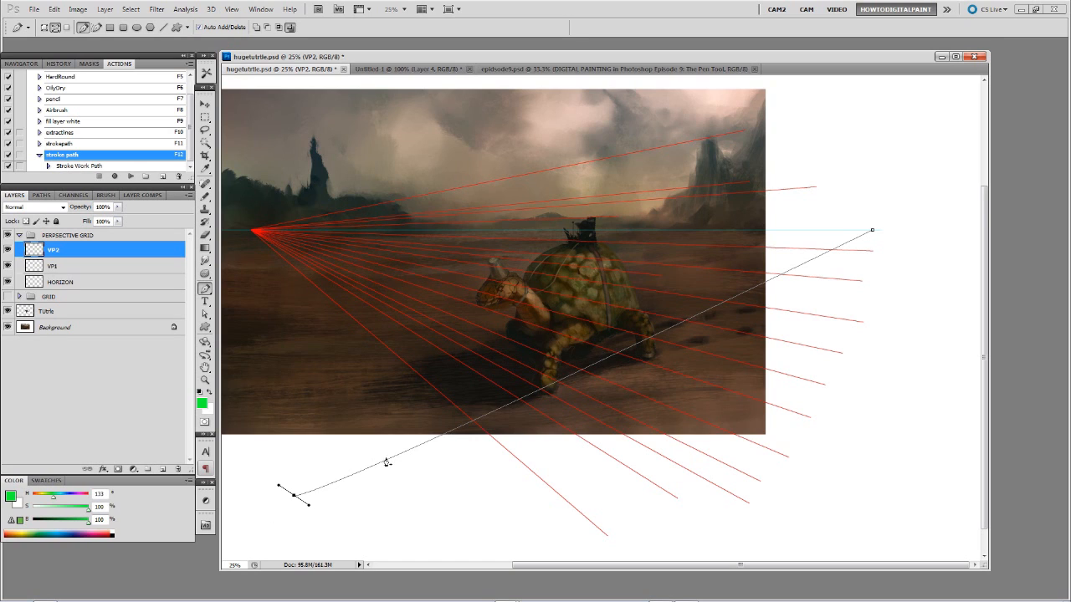
pyautogui.hotkey('ctrl', 'z')
# End the straight path below the painting's lower left and stroke it in green with the "stroke path" action.
pyautogui.click(285, 499)
pyautogui.press('a')
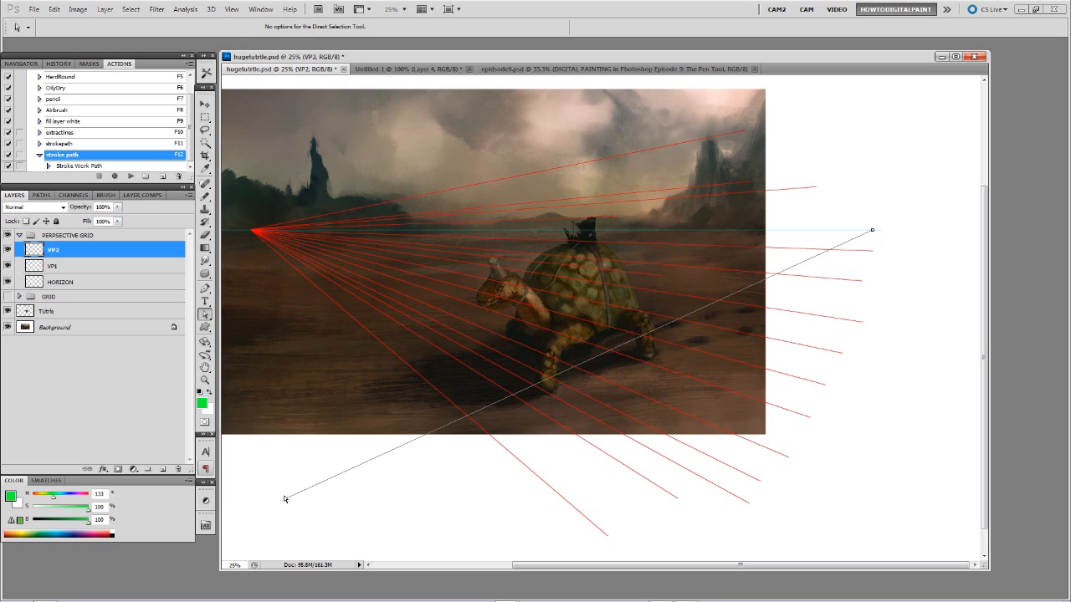
pyautogui.moveTo(285, 499)
pyautogui.mouseDown()
pyautogui.moveTo(260, 447)
pyautogui.moveTo(285, 498)
pyautogui.mouseUp()
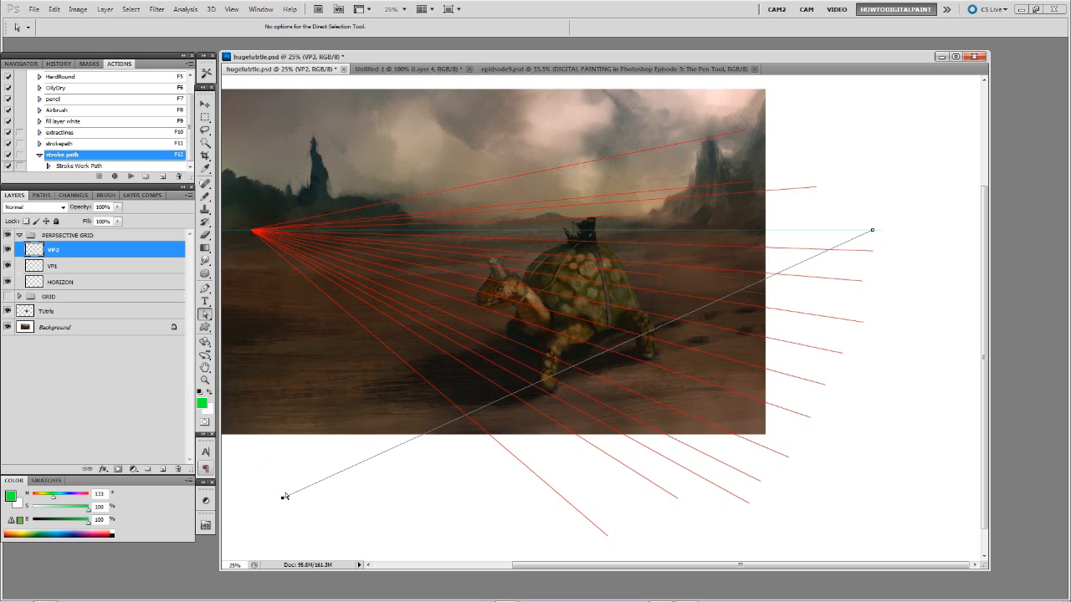
pyautogui.press('F12')
# Move the path's left anchor to successive positions below the horizon, stroking each to build a fan of green perspective lines.
pyautogui.moveTo(281, 500); pyautogui.dragTo(236, 358)
pyautogui.press('F12')
pyautogui.hotkey('ctrl', 'z')
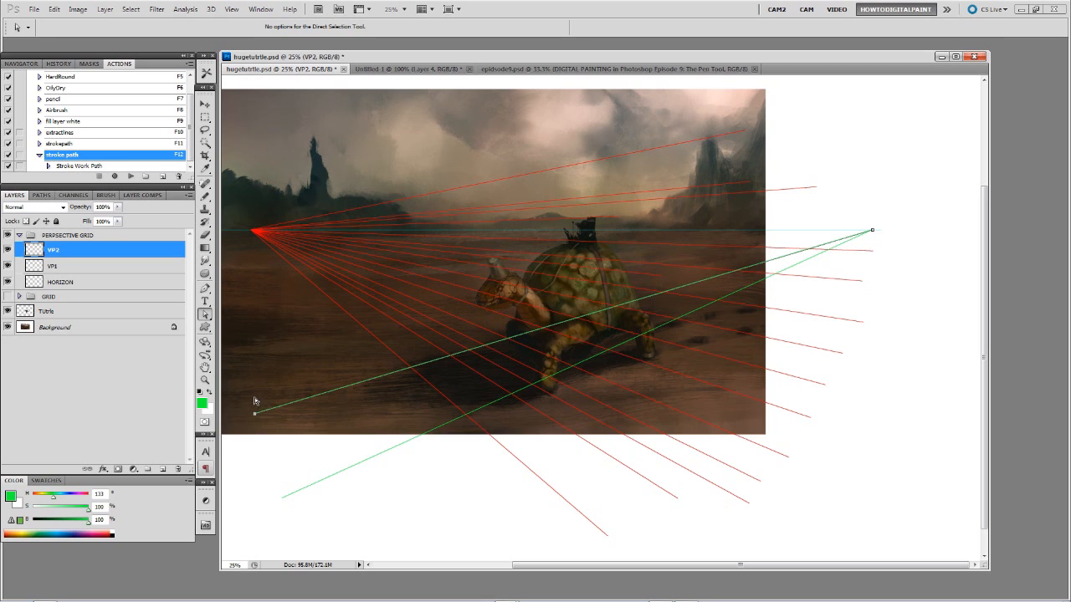
pyautogui.moveTo(254, 414)
pyautogui.mouseDown()
pyautogui.moveTo(227, 255)
pyautogui.moveTo(243, 363)
pyautogui.moveTo(275, 455)
pyautogui.moveTo(333, 514)
pyautogui.mouseUp()
pyautogui.press('F12')
pyautogui.press('F12')
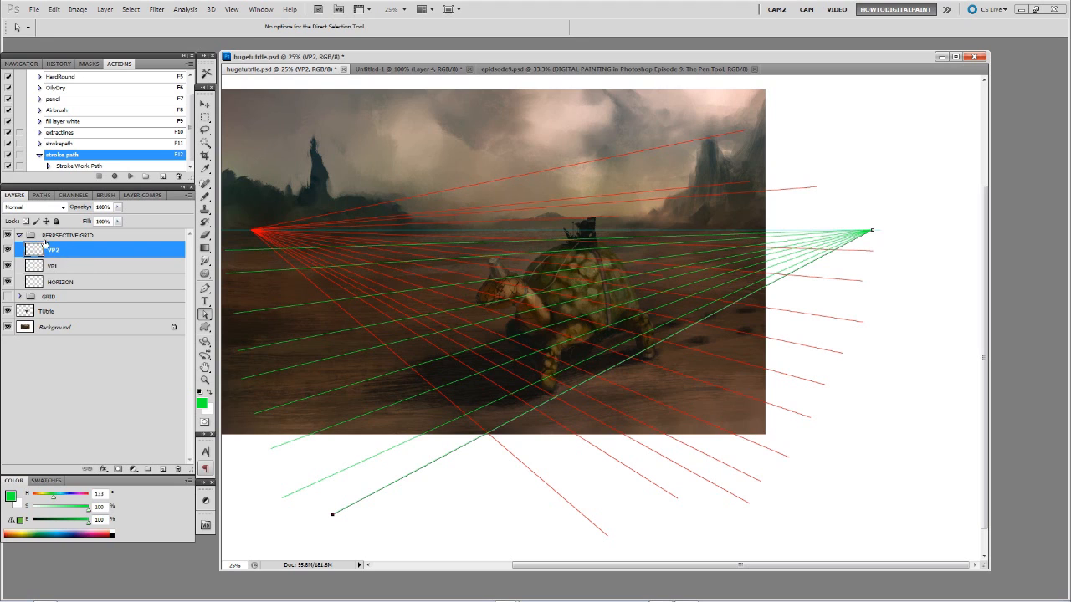
# Select the HORIZON, VP1 and VP2 layers together, and select and collapse their PERPSECTIVE GRID group.
pyautogui.click(72, 283)
pyautogui.keyDown('shift'); pyautogui.click(72, 253); pyautogui.keyUp('shift')
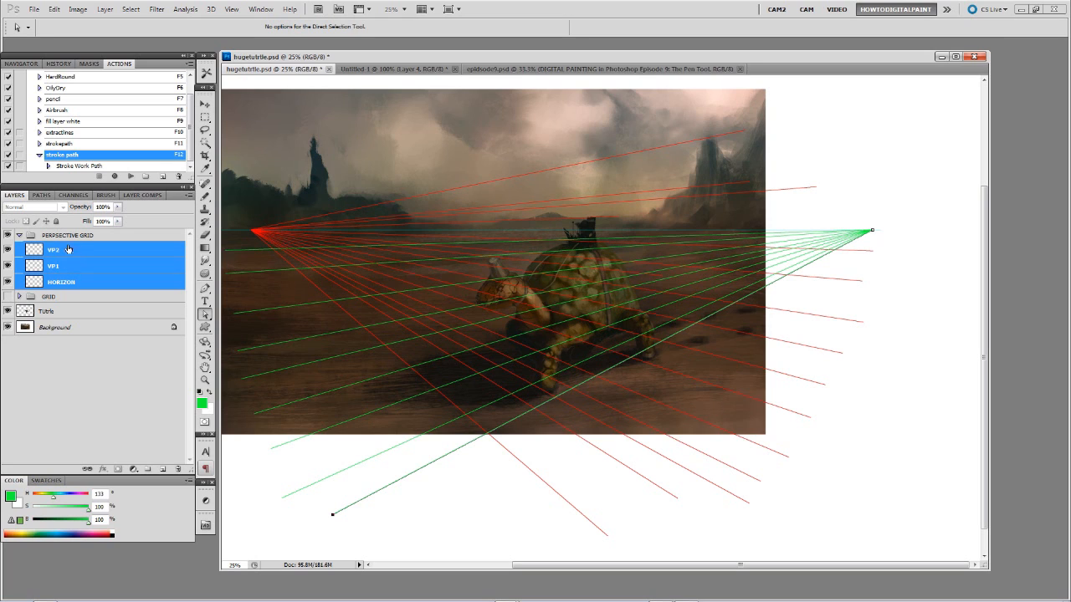
pyautogui.click(72, 239)
pyautogui.click(19, 236)
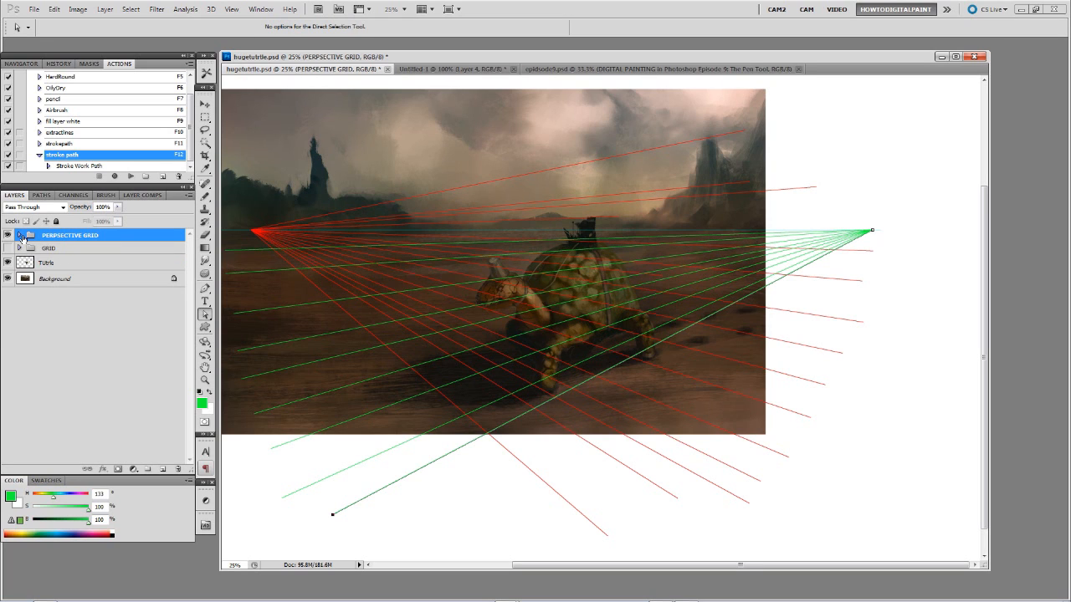
# Expand the PERPSECTIVE GRID group, toggle the visibility of VP2, VP1 and HORIZON off and on, and collapse the group.
pyautogui.click(20, 236)
pyautogui.click(18, 250)
pyautogui.click(7, 250)
pyautogui.click(7, 250)
pyautogui.click(6, 266)
pyautogui.click(7, 266)
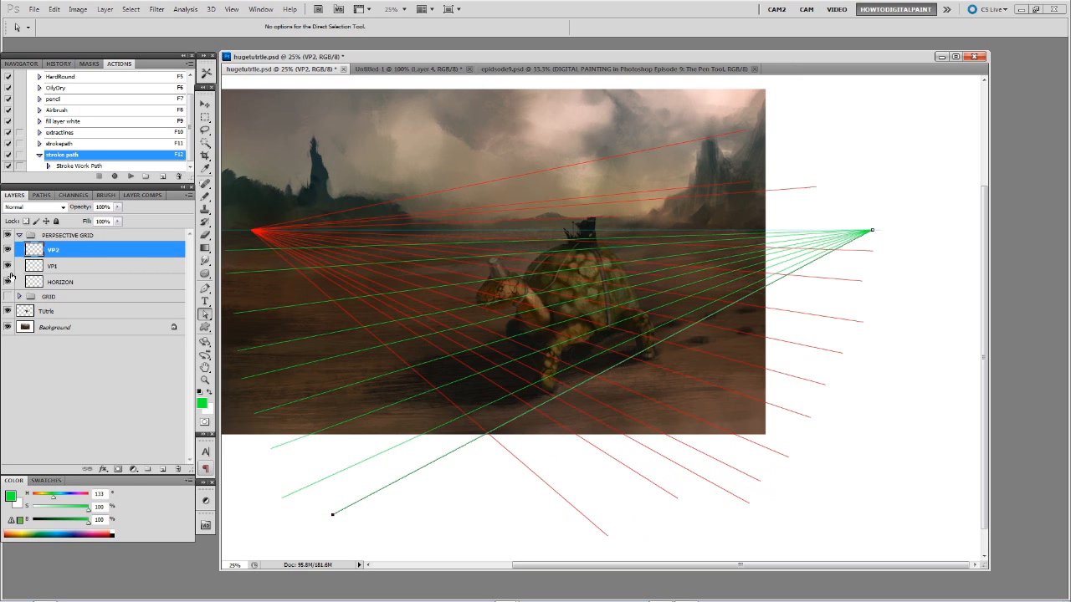
pyautogui.click(9, 282)
pyautogui.click(8, 282)
pyautogui.click(17, 236)
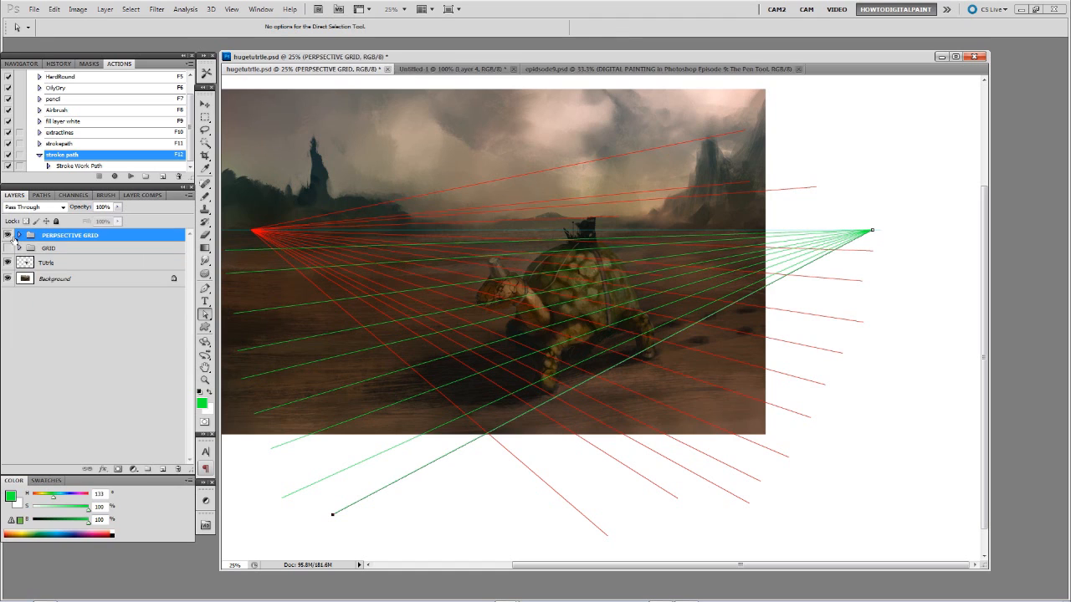